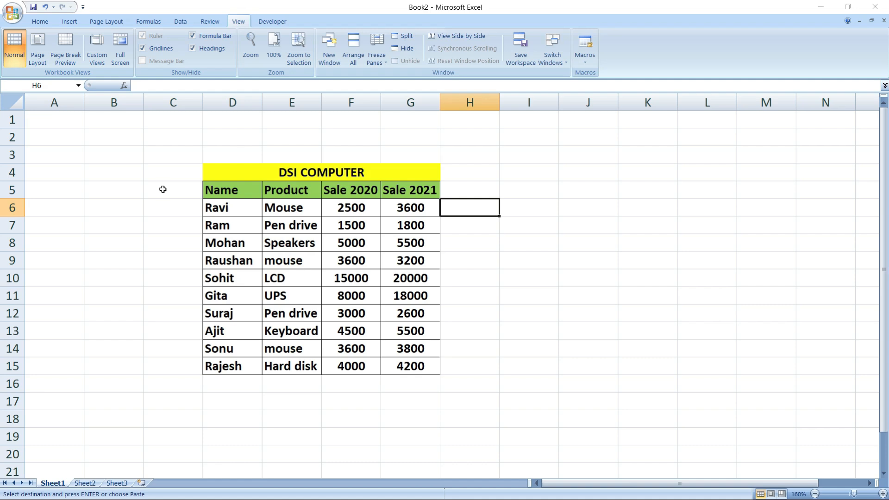
# Step: Look over the rows and columns of Sheet1 in Normal view, including the empty rows below the sales table
pyautogui.click(223, 103)
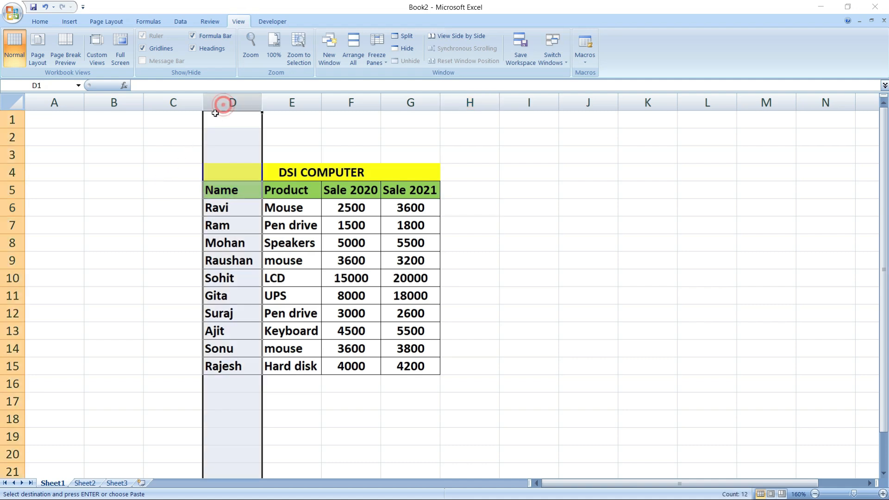
pyautogui.click(13, 155)
pyautogui.click(118, 156)
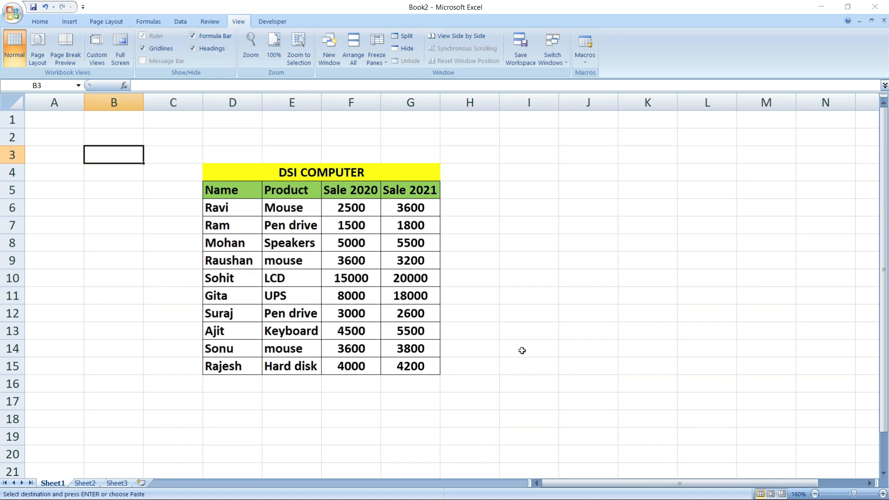
pyautogui.scroll(-16, 474, 295)
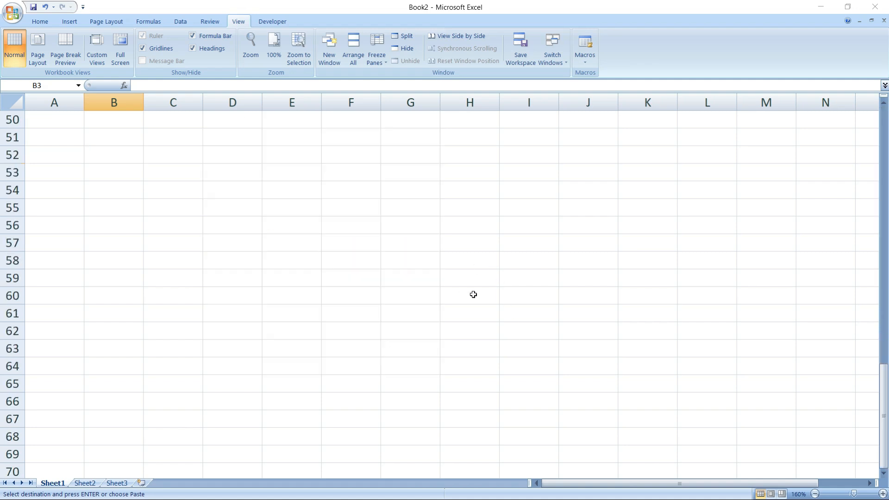
pyautogui.scroll(-20, 473, 295)
pyautogui.scroll(20, 471, 290)
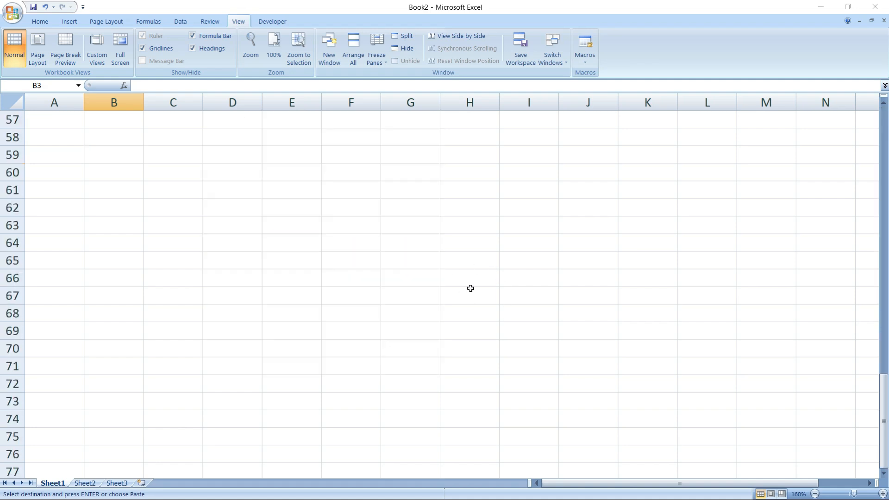
pyautogui.scroll(20, 470, 288)
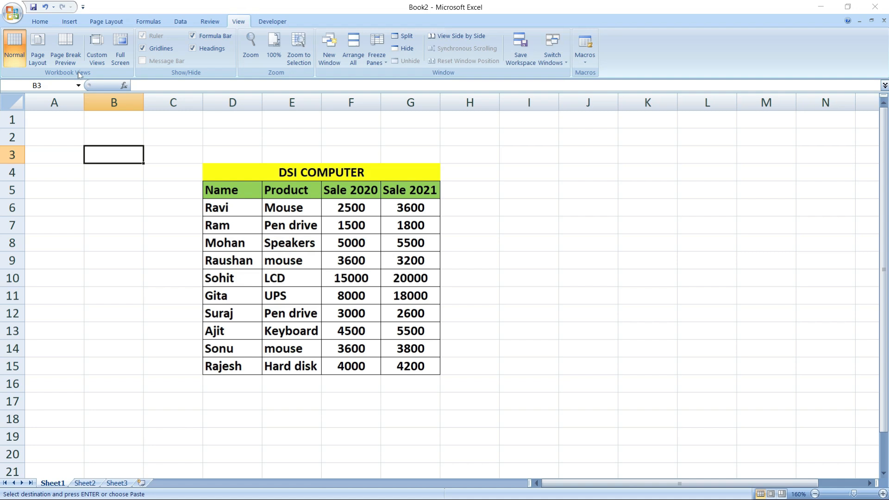
# Step: Switch Sheet1 to Page Layout view, review its pages, and activate cell L6 on the second page
pyautogui.click(41, 40)
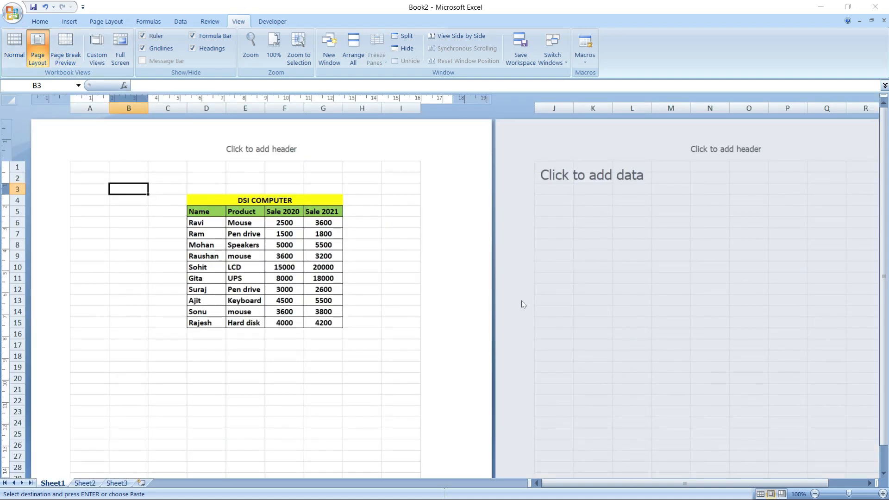
pyautogui.scroll(-20, 383, 270)
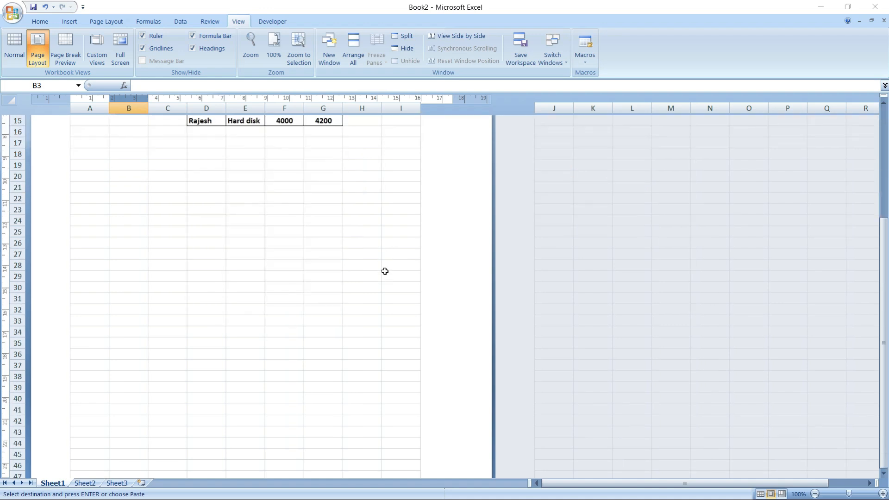
pyautogui.scroll(-15, 385, 272)
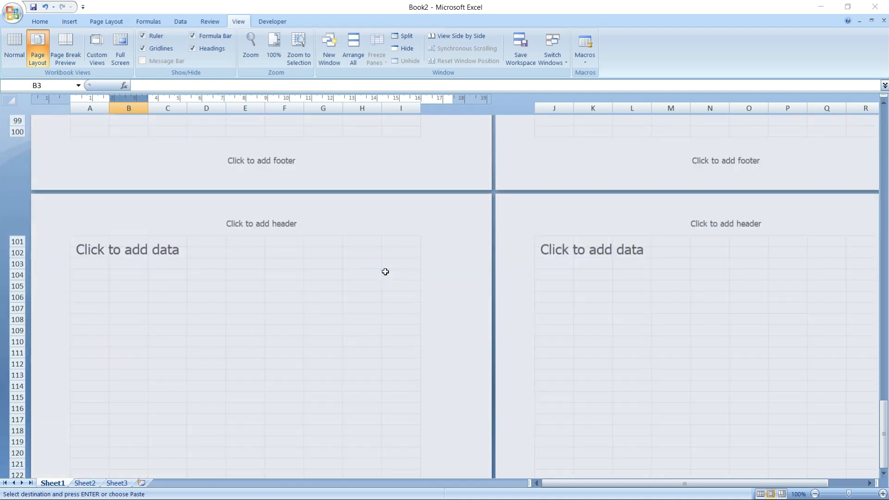
pyautogui.scroll(15, 385, 276)
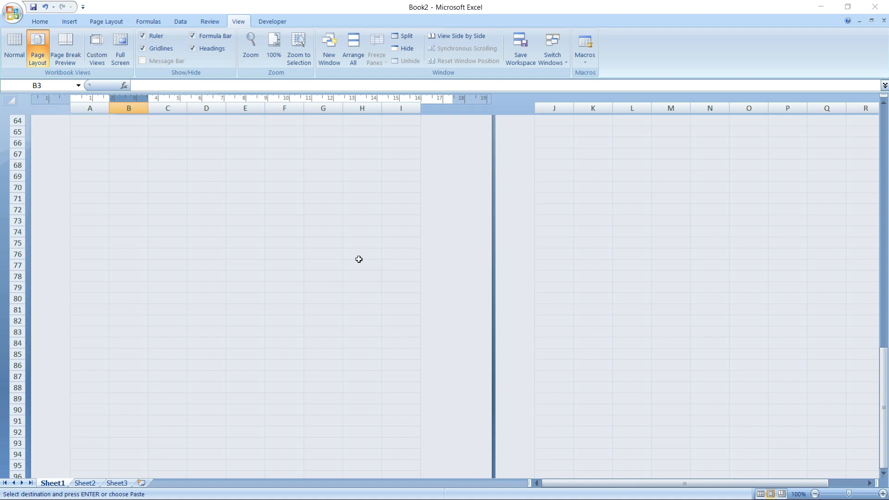
pyautogui.click(320, 220)
pyautogui.scroll(20, 336, 232)
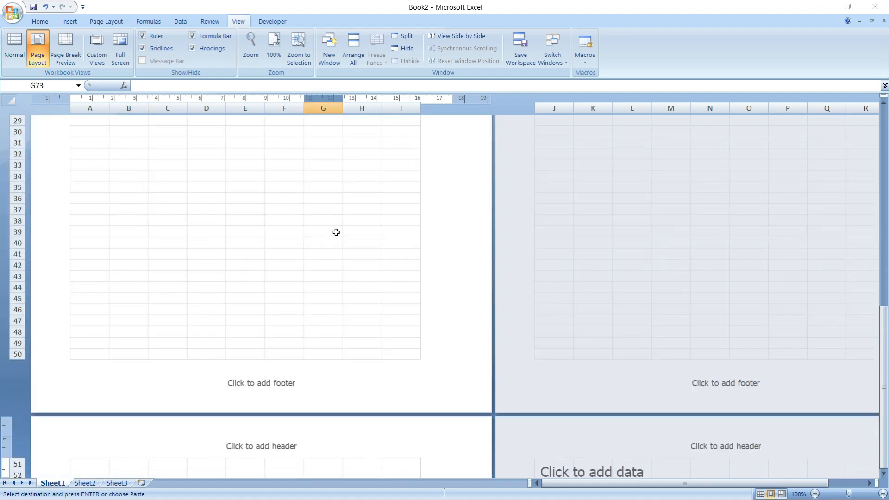
pyautogui.click(533, 223)
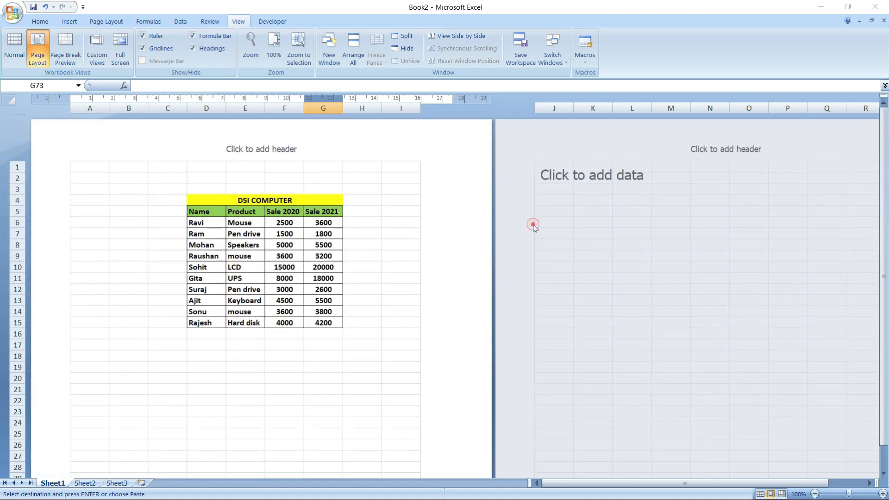
pyautogui.click(628, 221)
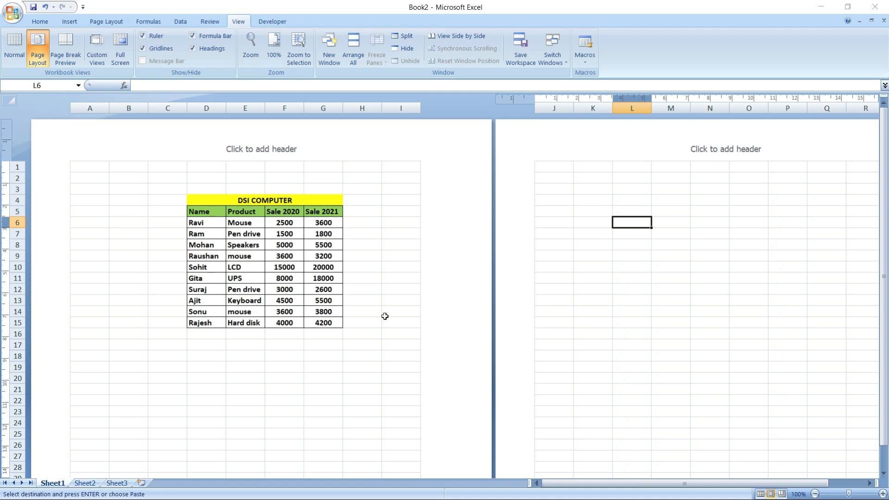
# Step: Return to Normal view and check the page boundary lines across and down the sheet
pyautogui.click(13, 52)
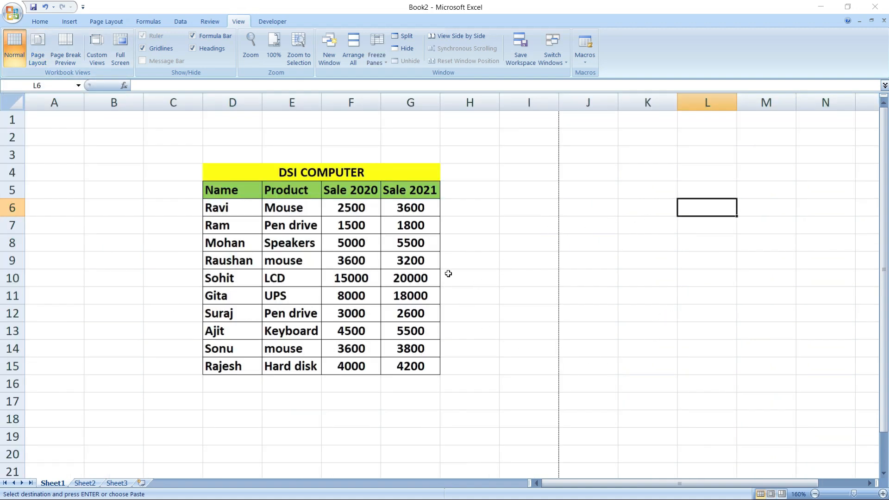
pyautogui.scroll(-16, 533, 268)
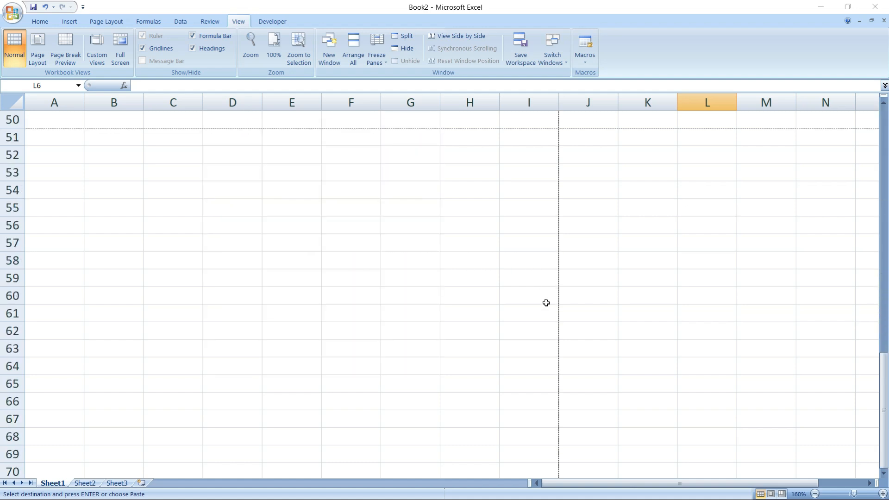
pyautogui.scroll(16, 500, 309)
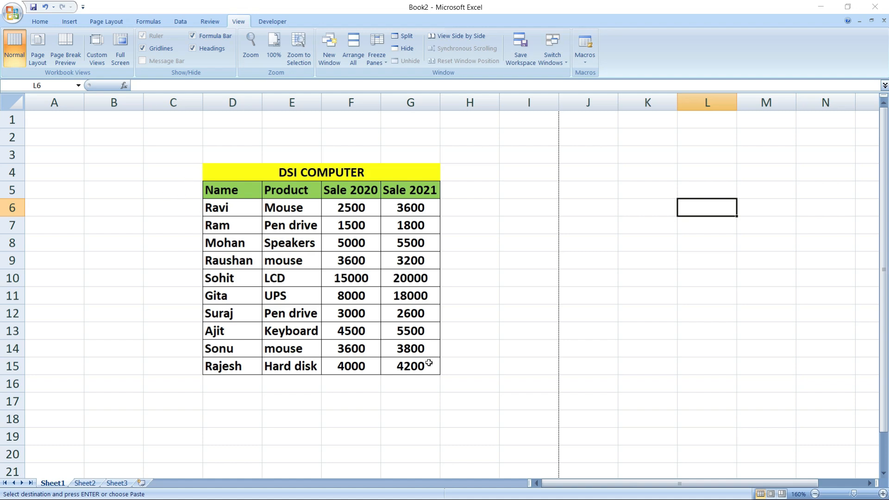
# Step: Switch to Page Break Preview, dismiss the welcome message, and inspect cells outside the printed area
pyautogui.click(62, 48)
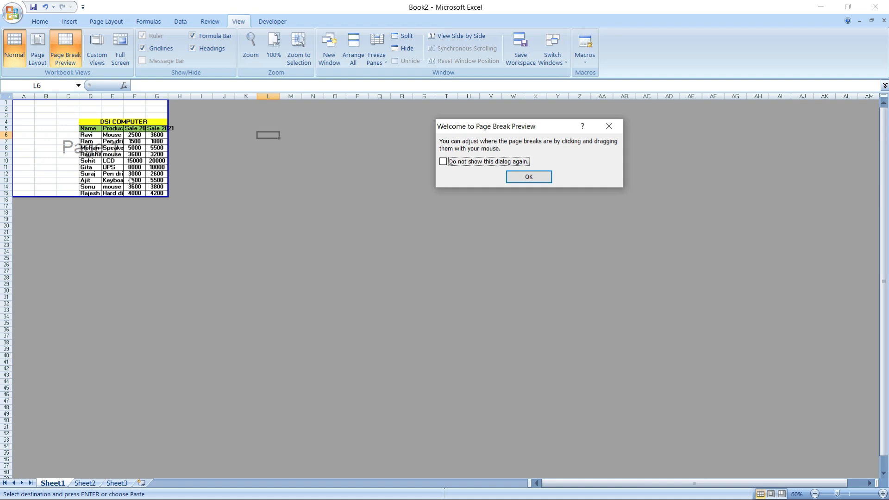
pyautogui.click(521, 177)
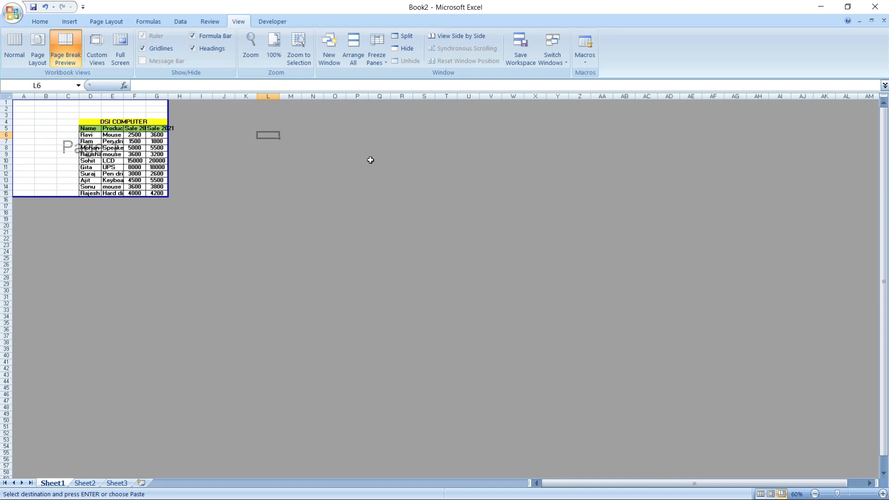
pyautogui.click(396, 227)
pyautogui.click(549, 195)
pyautogui.click(476, 156)
pyautogui.click(475, 221)
pyautogui.click(425, 251)
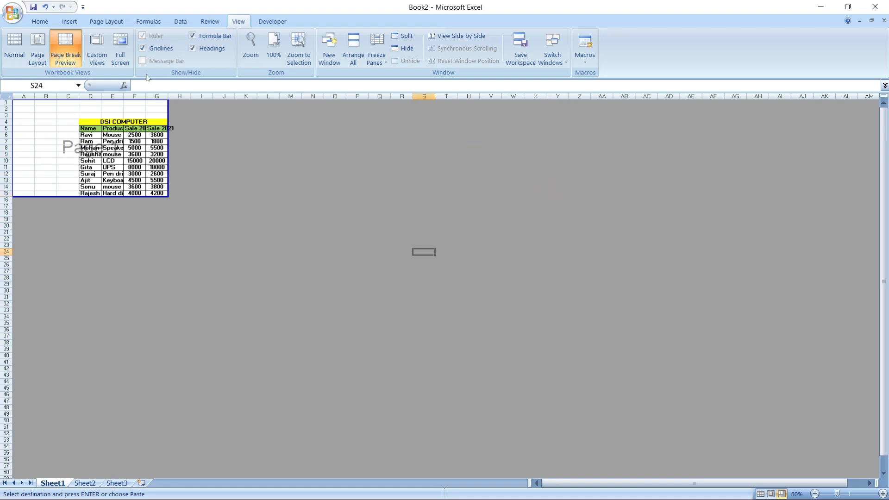
# Step: Return to Normal view and enter a person's first name in cell L11, beyond the vertical page boundary line
pyautogui.click(14, 48)
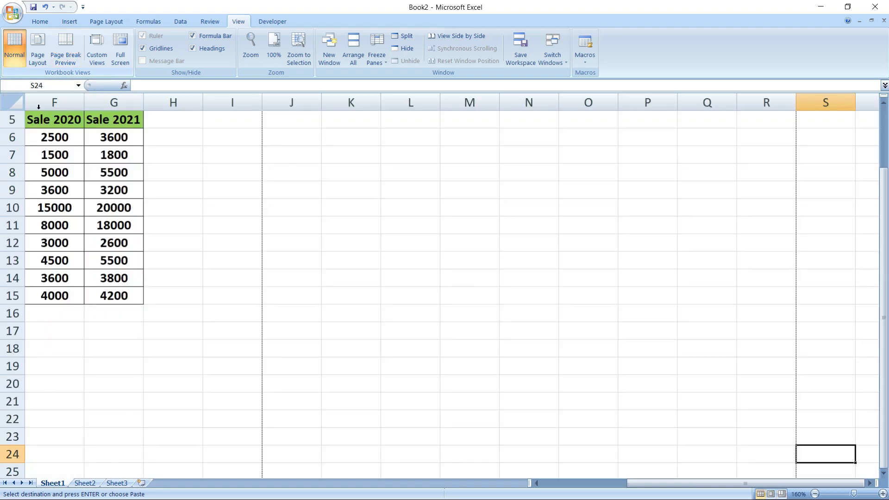
pyautogui.click(603, 483)
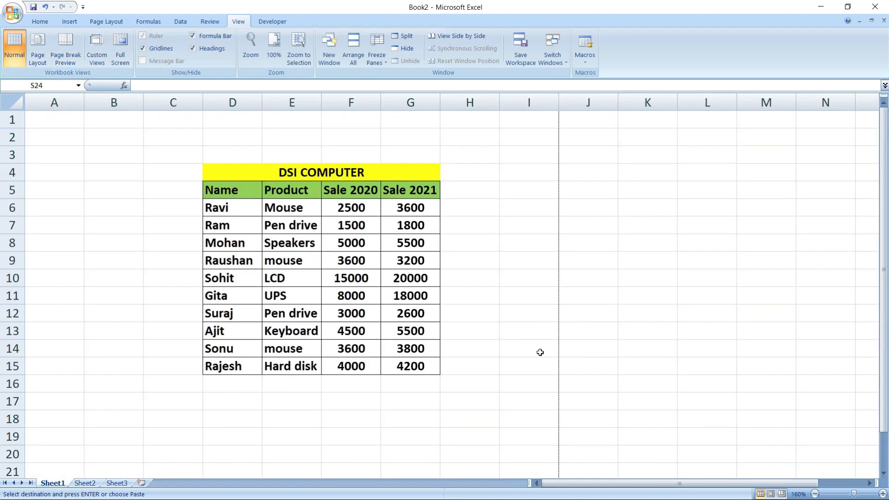
pyautogui.scroll(-5, 481, 364)
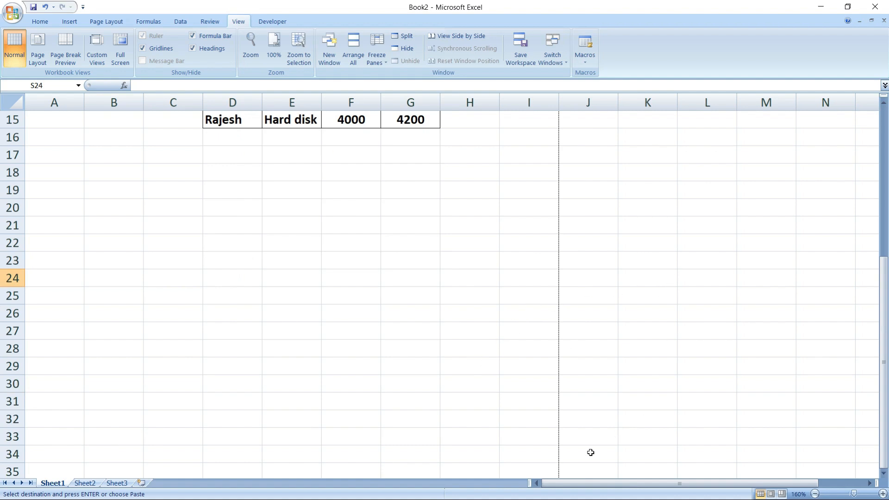
pyautogui.moveTo(603, 484); pyautogui.dragTo(638, 471)
pyautogui.scroll(5, 549, 383)
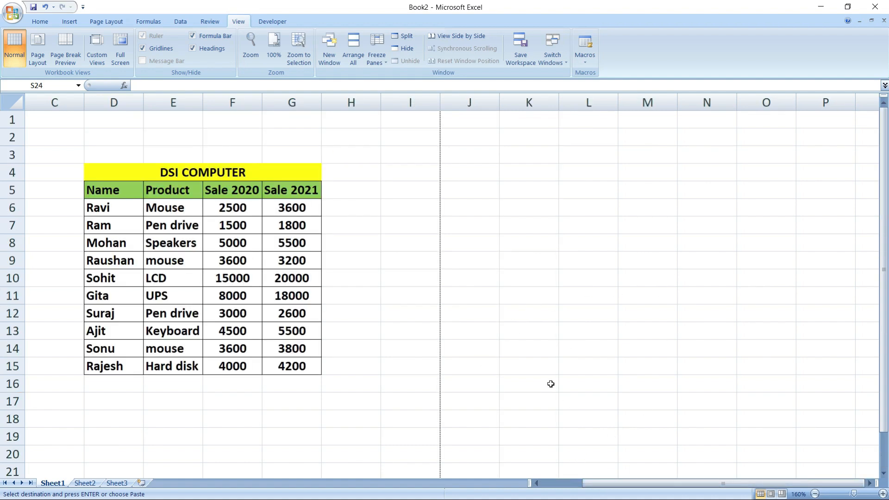
pyautogui.click(584, 297)
pyautogui.write('ravi')
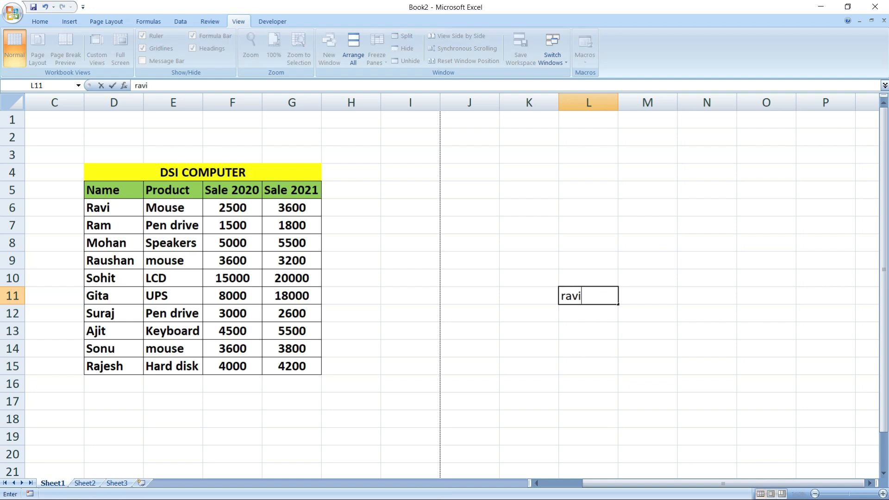
pyautogui.click(620, 349)
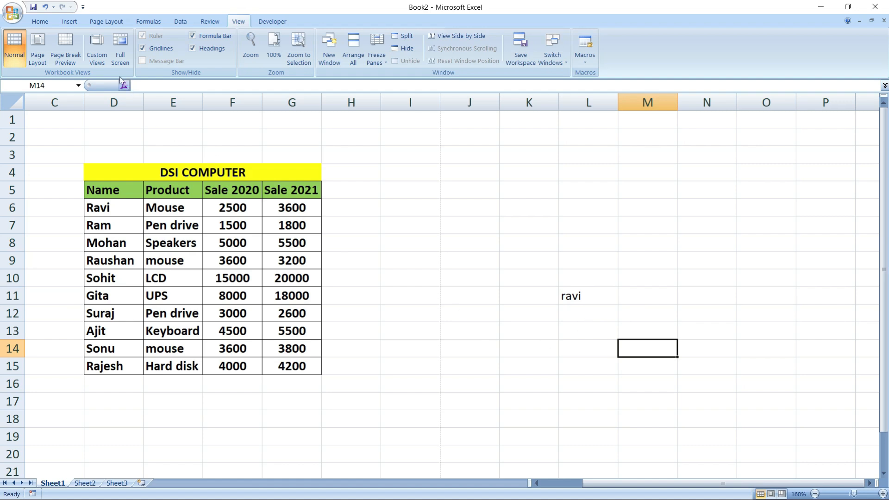
# Step: Check the page division around the new L11 entry in Page Break Preview, then restore Normal view
pyautogui.click(64, 51)
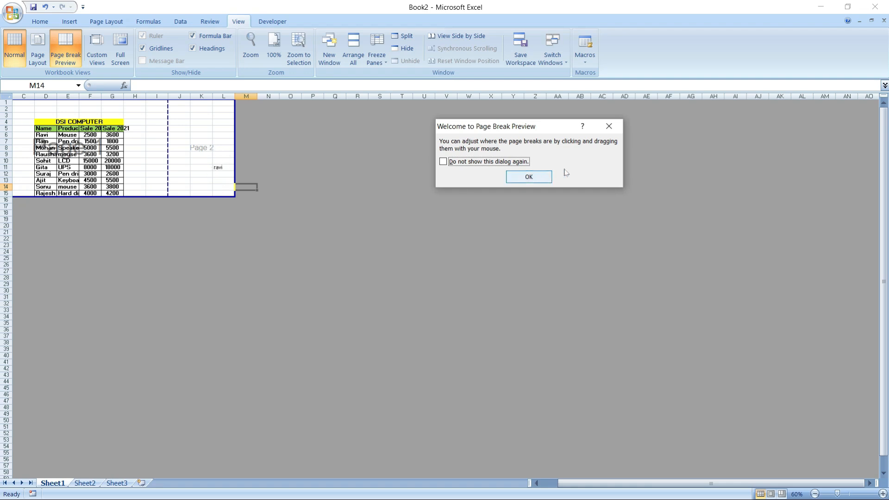
pyautogui.click(610, 126)
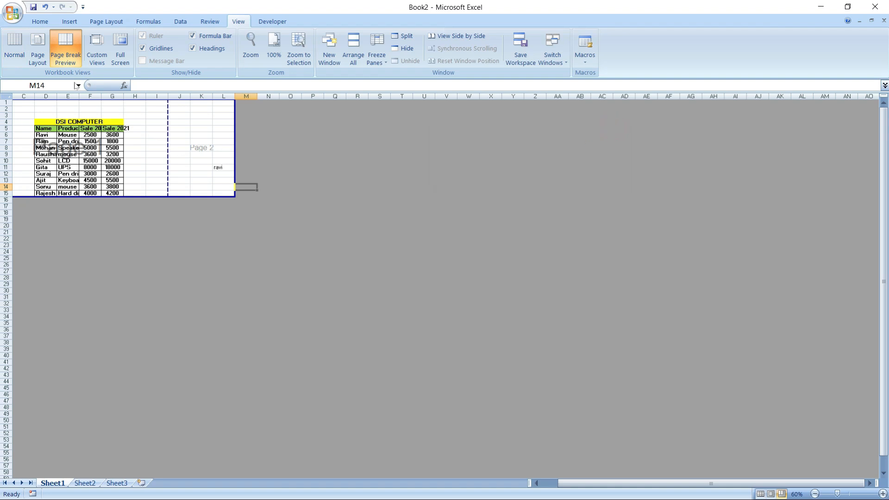
pyautogui.click(19, 52)
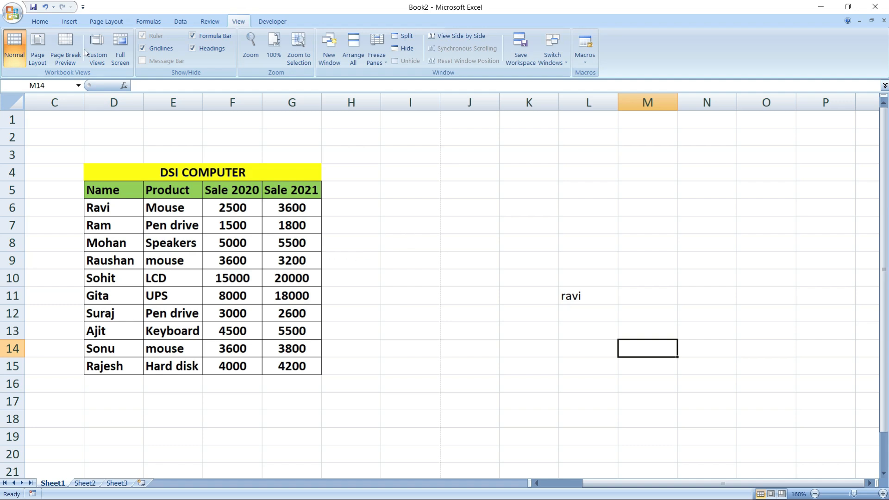
# Step: With the D4:G15 table selected, add a custom view named after a person, including print settings and hidden rows, columns and filter settings
pyautogui.click(105, 55)
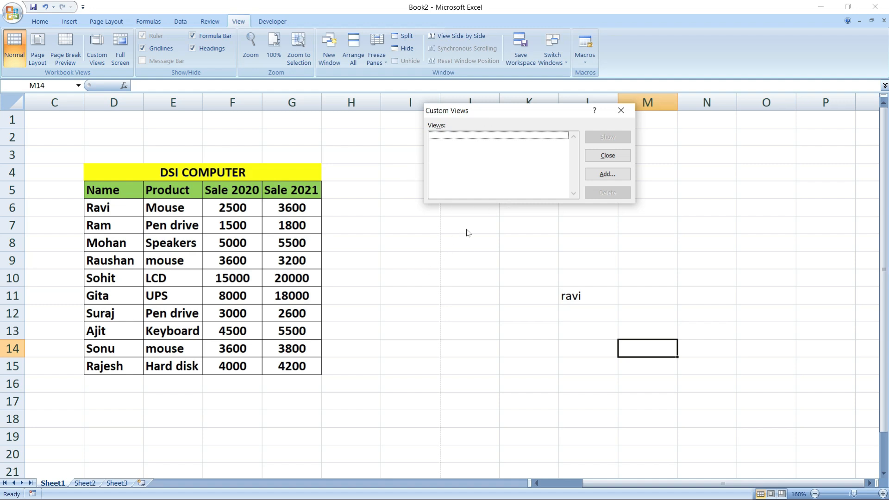
pyautogui.click(621, 111)
pyautogui.moveTo(102, 172)
pyautogui.mouseDown()
pyautogui.moveTo(289, 331)
pyautogui.moveTo(292, 366)
pyautogui.mouseUp()
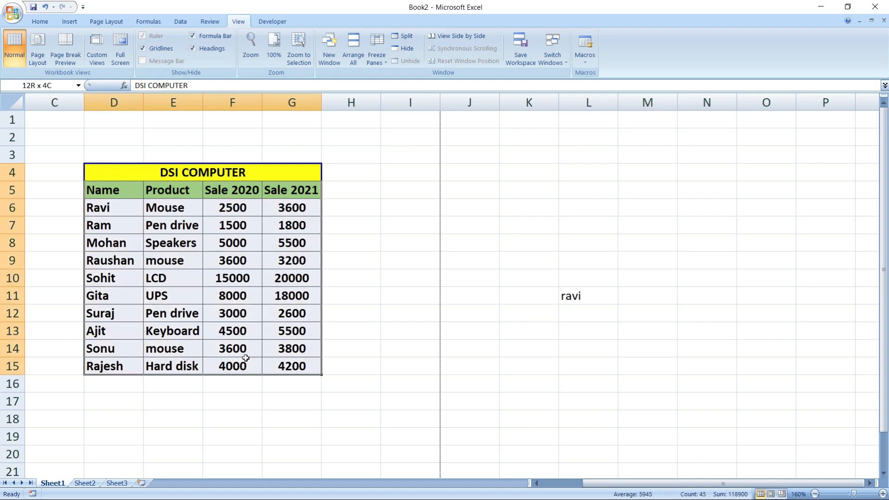
pyautogui.click(97, 46)
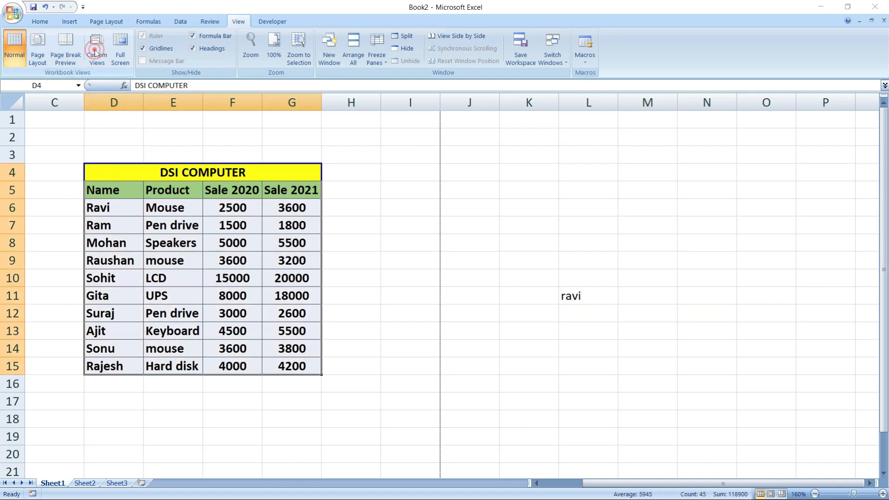
pyautogui.click(602, 175)
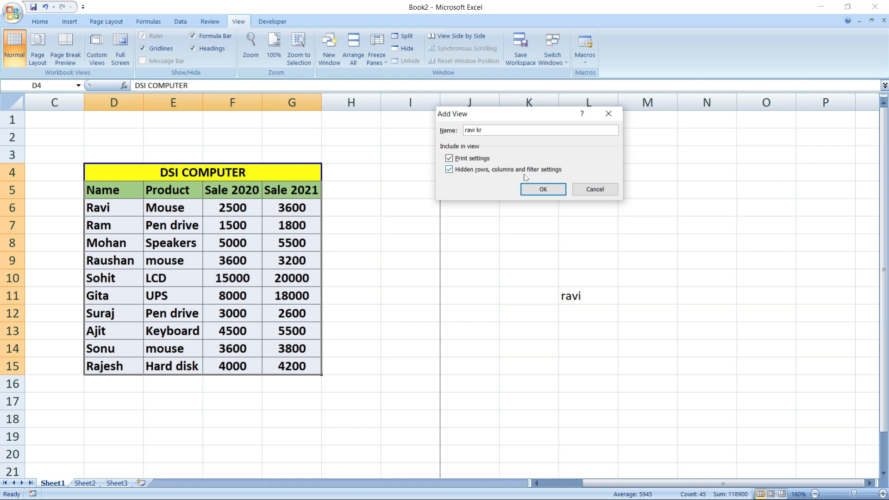
pyautogui.click(543, 189)
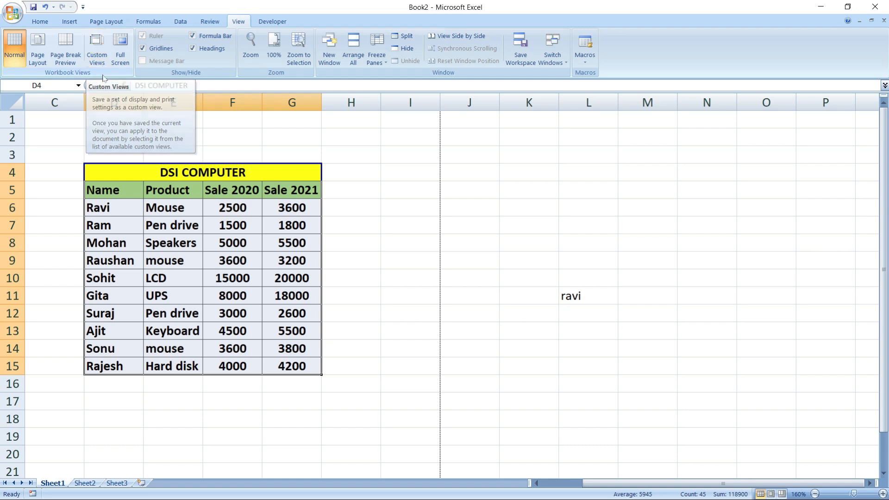
# Step: From Sheet3, show the saved custom view of the Sheet1 sales table, then show that view again from Sheet1
pyautogui.click(117, 483)
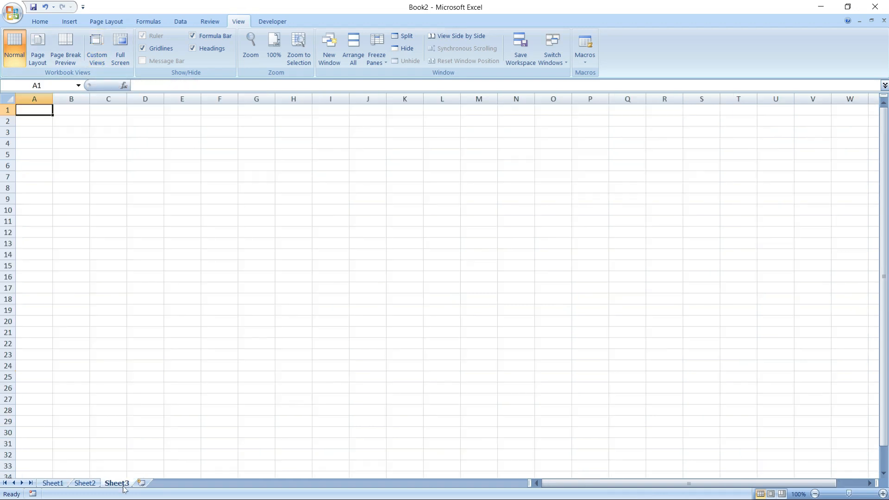
pyautogui.click(57, 484)
pyautogui.click(353, 341)
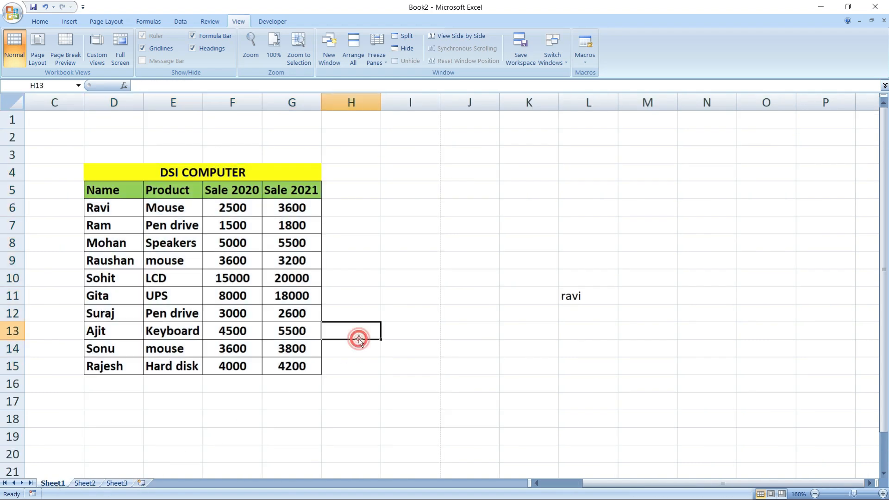
pyautogui.click(118, 483)
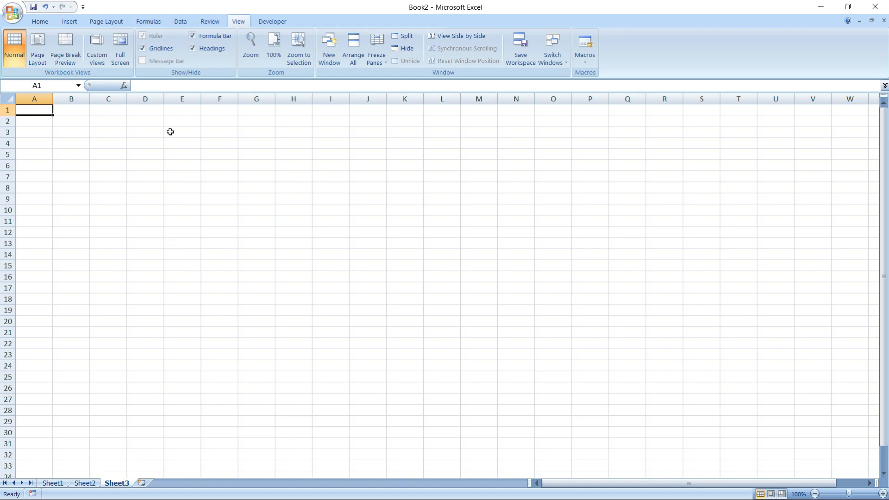
pyautogui.click(97, 46)
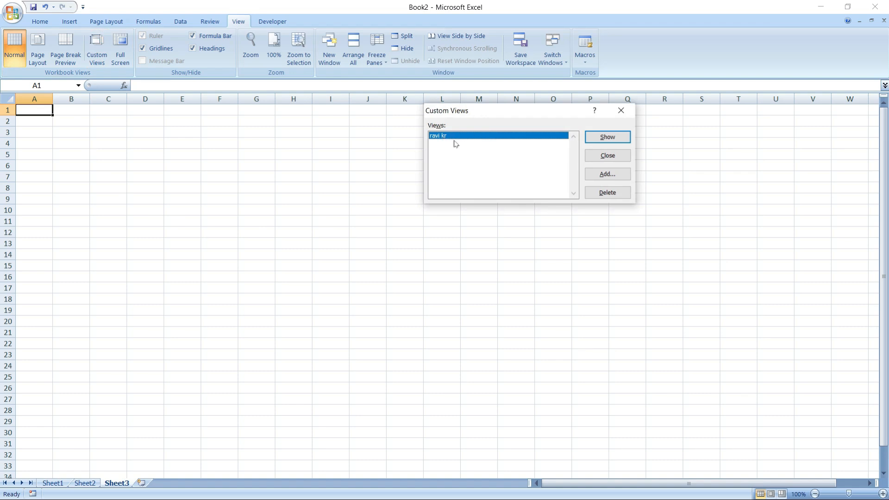
pyautogui.click(604, 137)
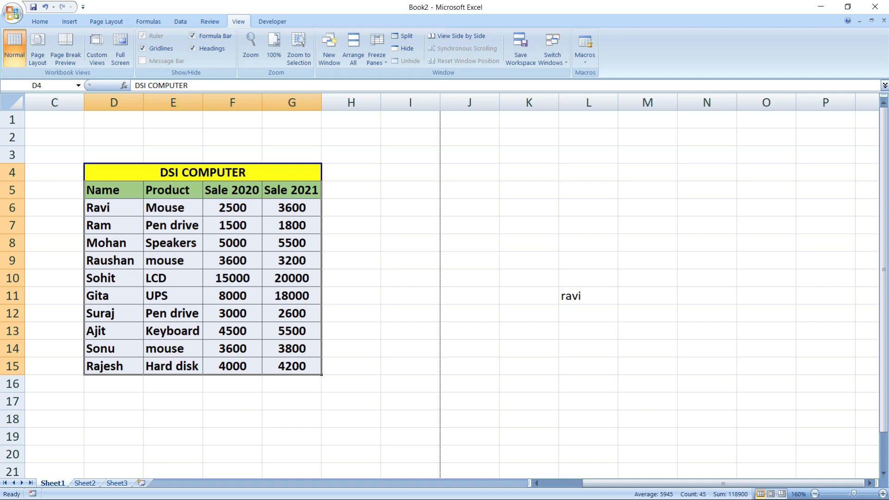
pyautogui.click(97, 49)
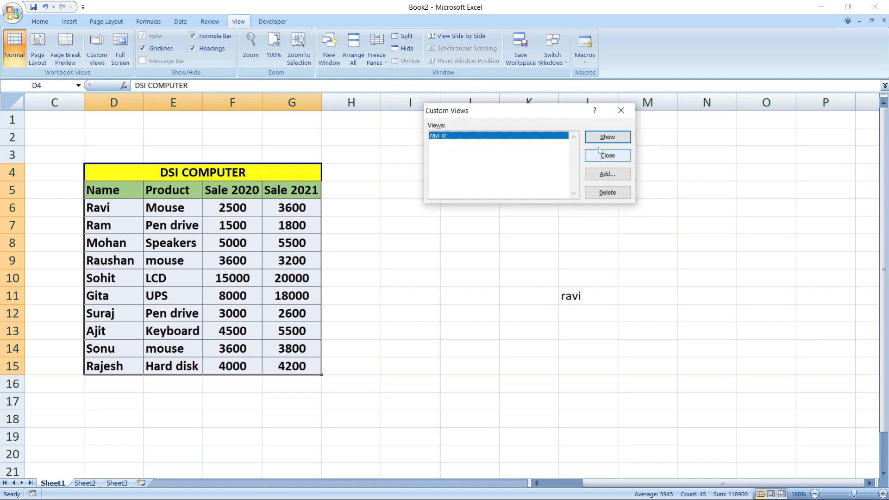
pyautogui.click(609, 141)
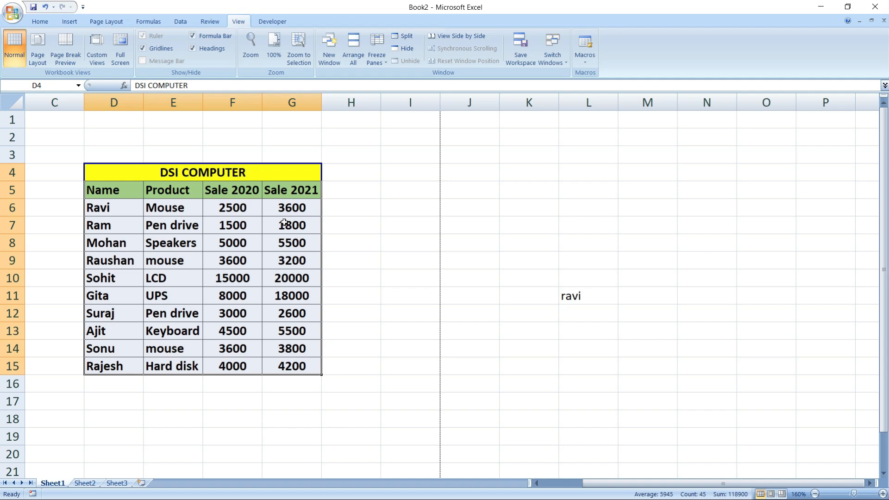
# Step: Display the worksheet in Full Screen view and return to the regular window, then repeat the switch once more
pyautogui.click(121, 47)
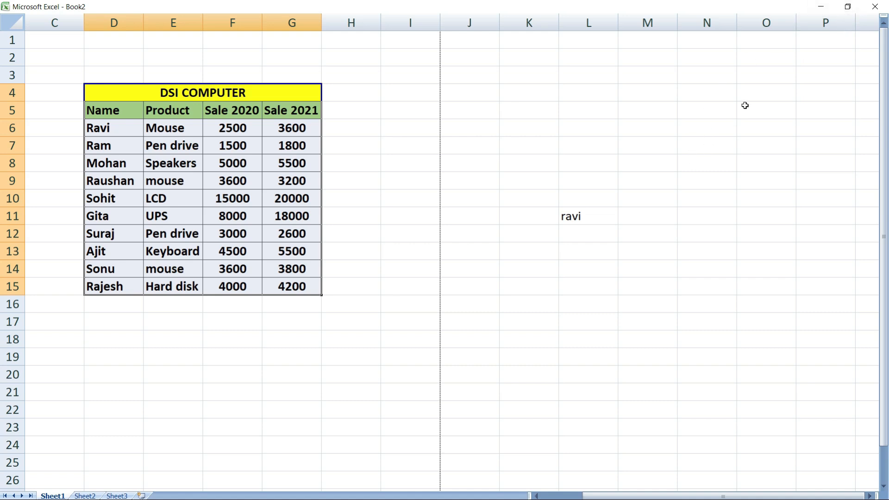
pyautogui.click(848, 7)
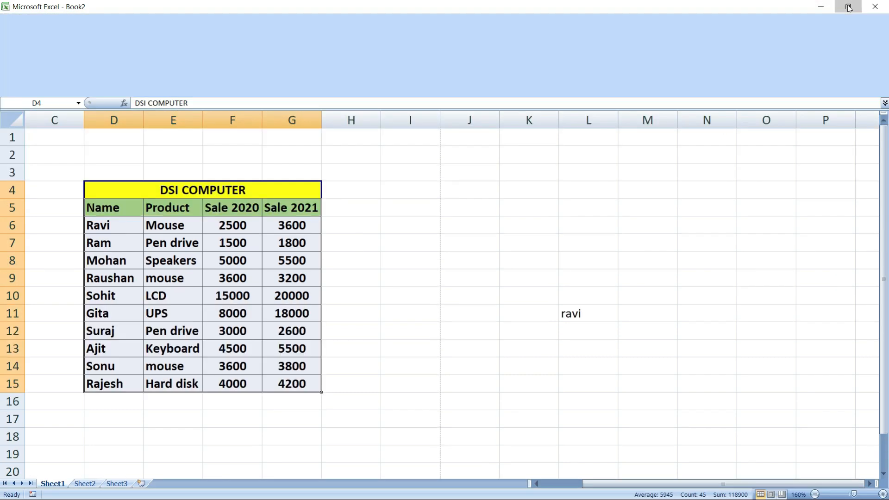
pyautogui.click(559, 56)
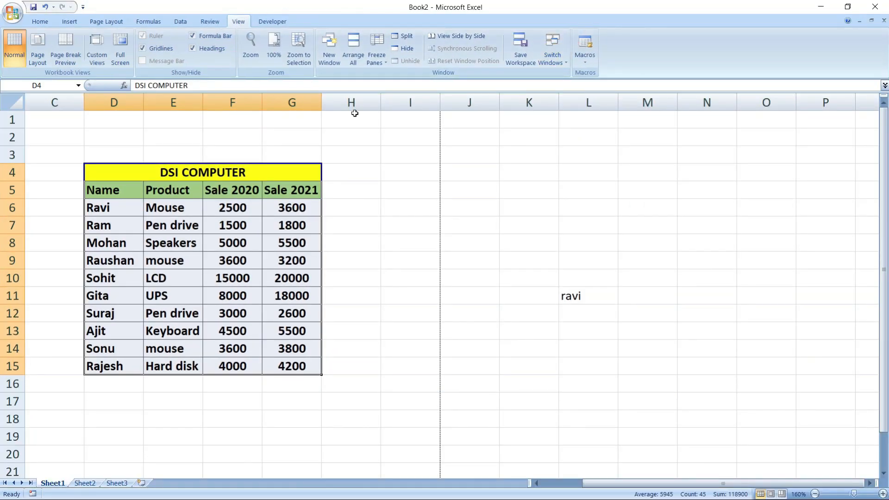
pyautogui.click(119, 43)
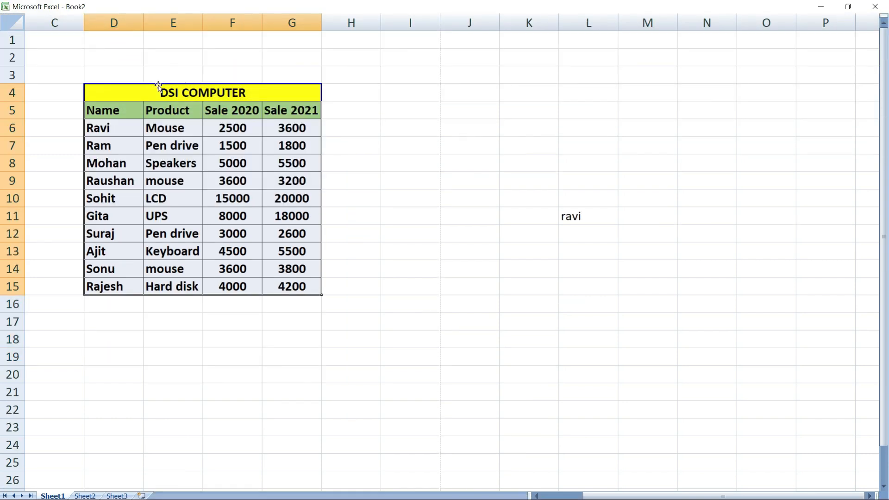
pyautogui.press('Escape')
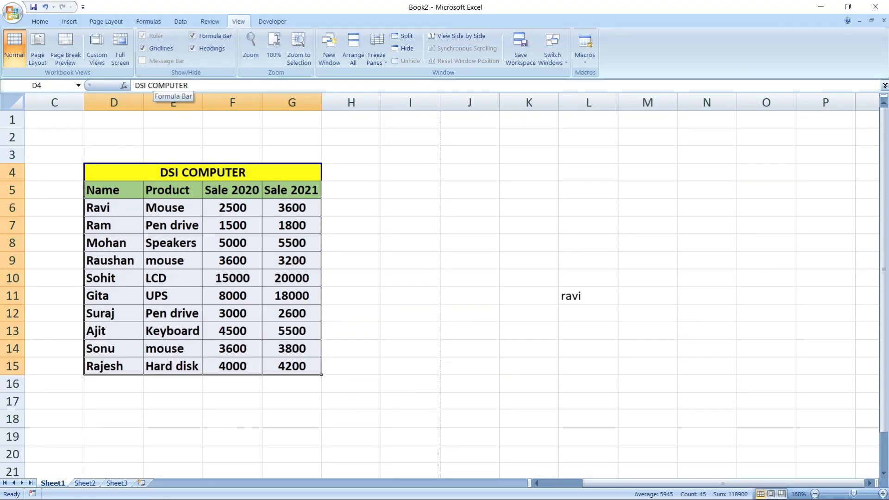
# Step: Examine the gridlines between rows and columns using column J, row 1, column I and empty cells around the sales table
pyautogui.click(416, 242)
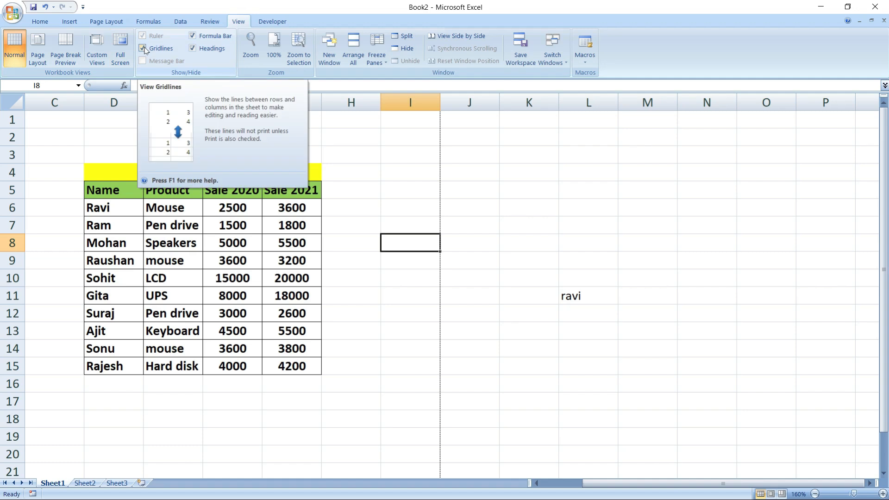
pyautogui.click(472, 105)
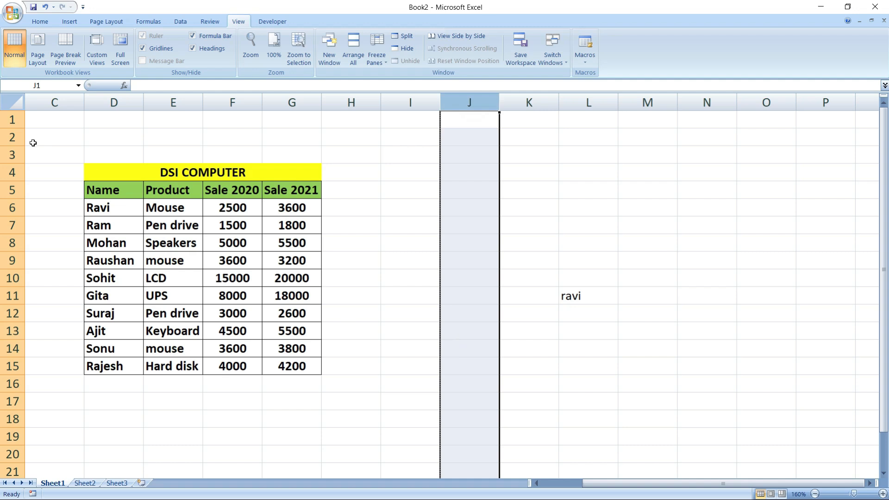
pyautogui.click(14, 120)
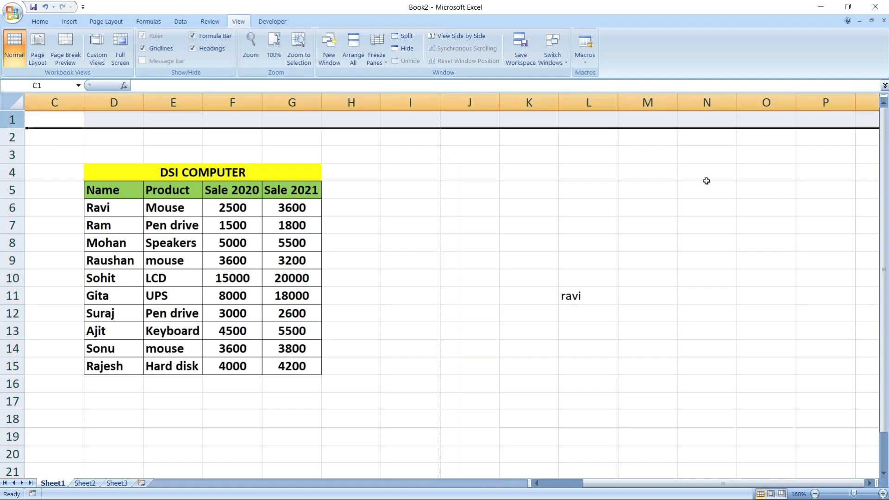
pyautogui.click(412, 103)
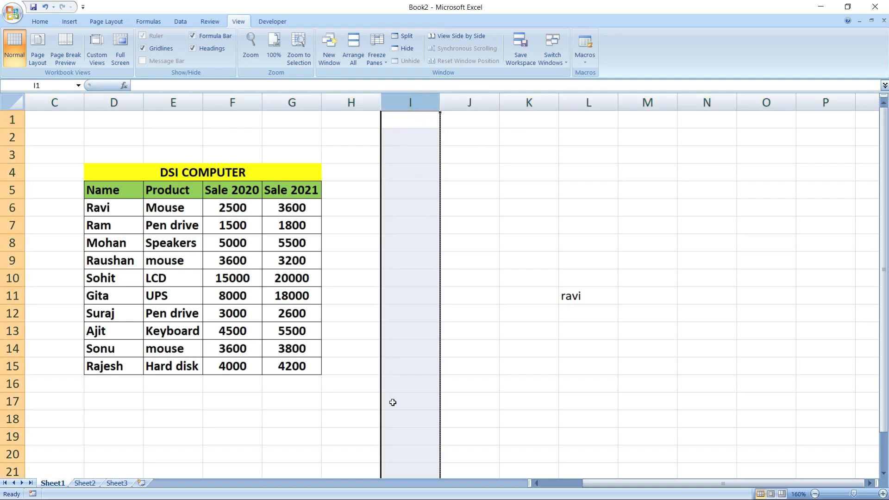
pyautogui.click(472, 157)
pyautogui.click(471, 171)
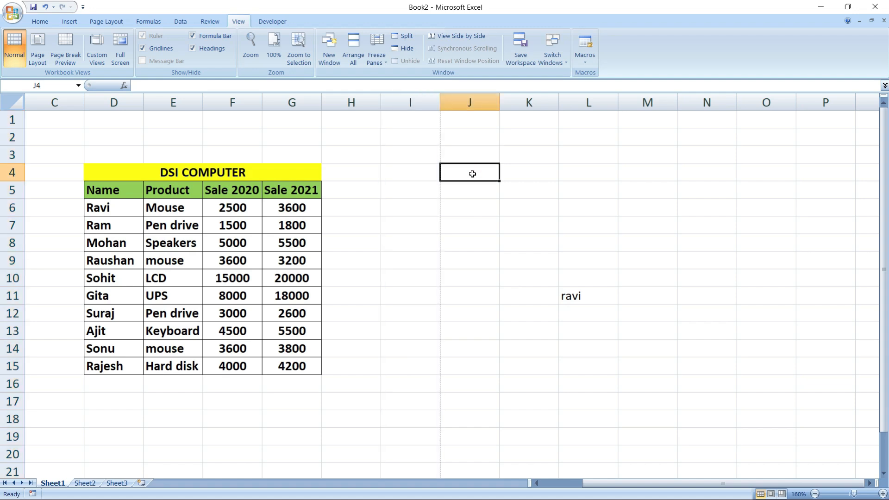
pyautogui.click(474, 190)
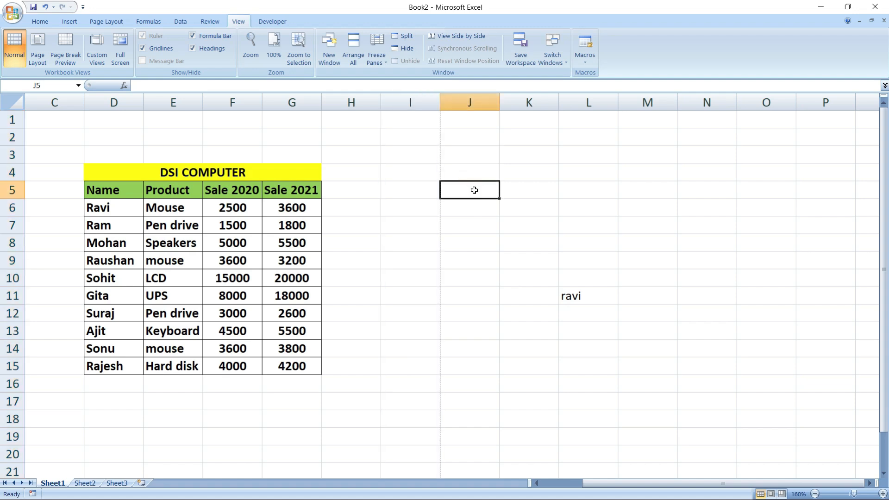
pyautogui.click(486, 155)
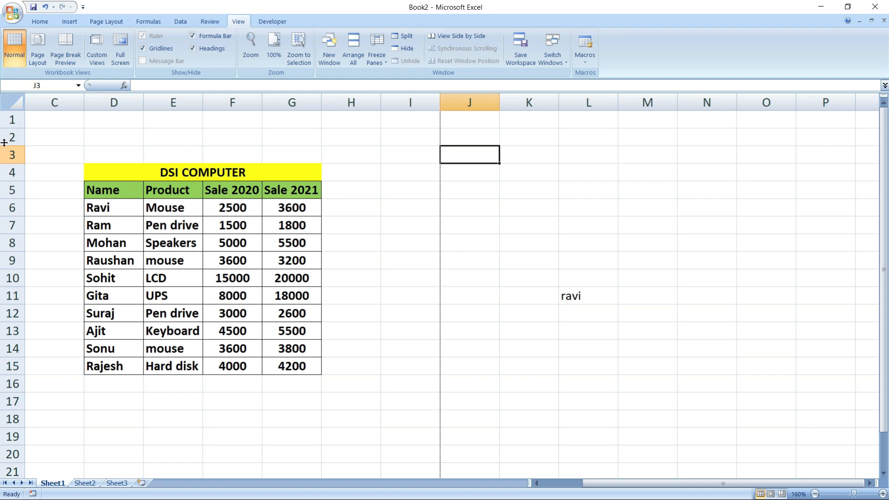
pyautogui.click(361, 133)
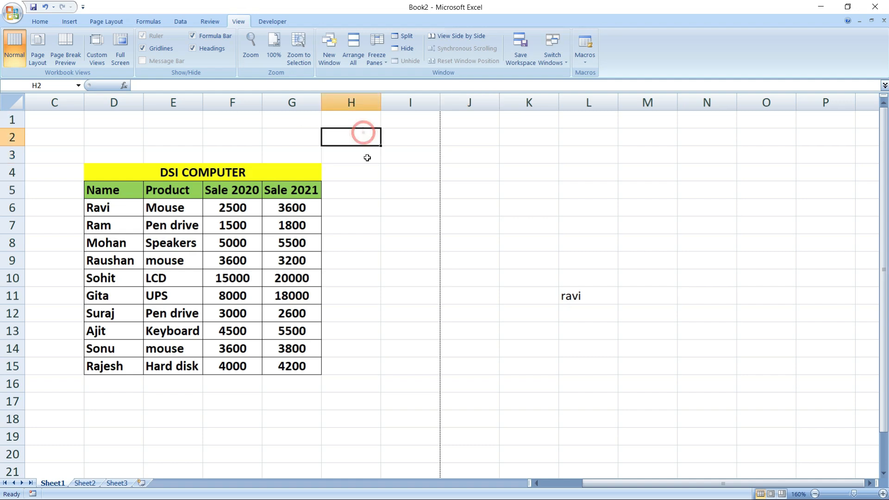
pyautogui.click(373, 195)
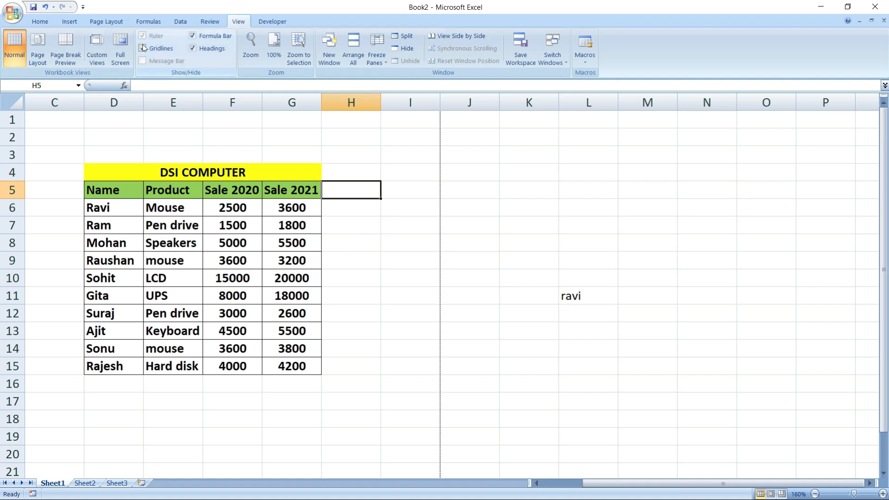
pyautogui.click(535, 202)
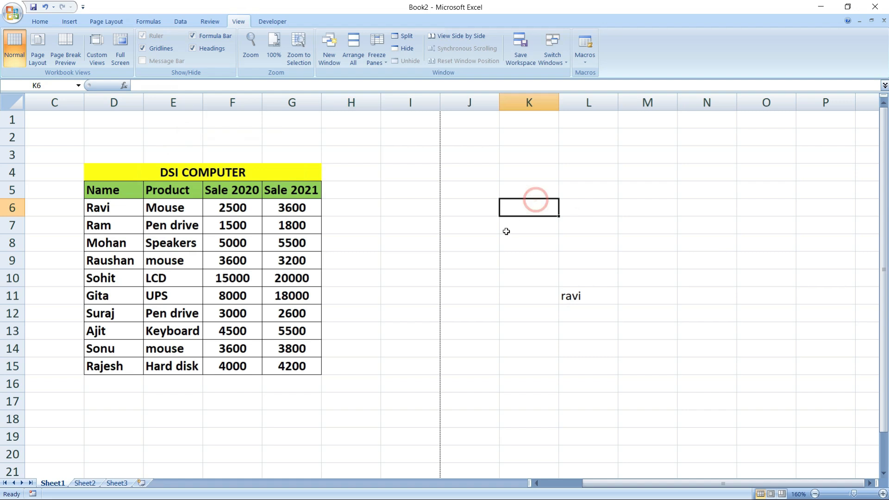
pyautogui.click(501, 235)
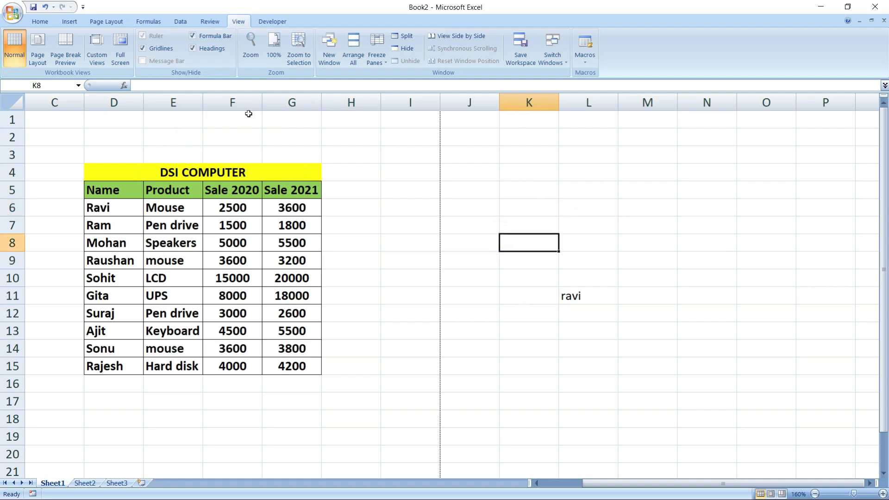
# Step: Hide the worksheet gridlines, check empty cells in columns J and K without them, and show the gridlines again
pyautogui.click(141, 49)
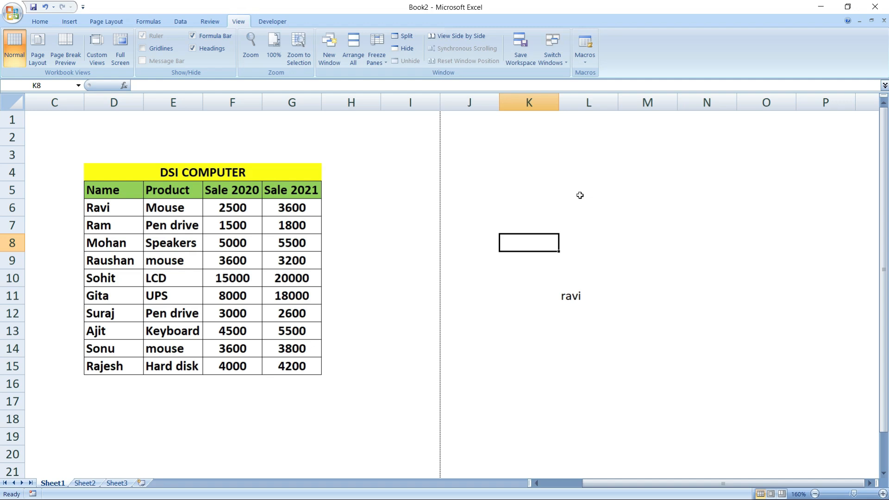
pyautogui.click(509, 177)
pyautogui.click(478, 213)
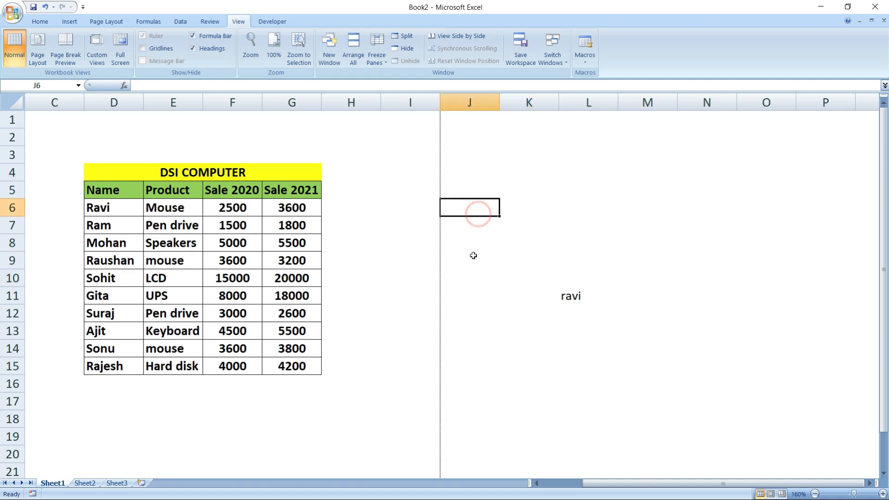
pyautogui.click(473, 255)
pyautogui.click(476, 224)
pyautogui.click(475, 179)
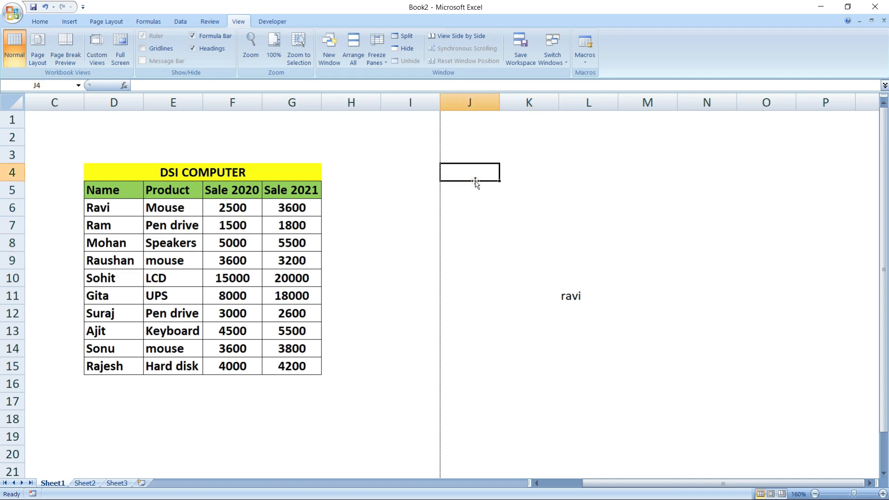
pyautogui.click(527, 157)
pyautogui.click(520, 202)
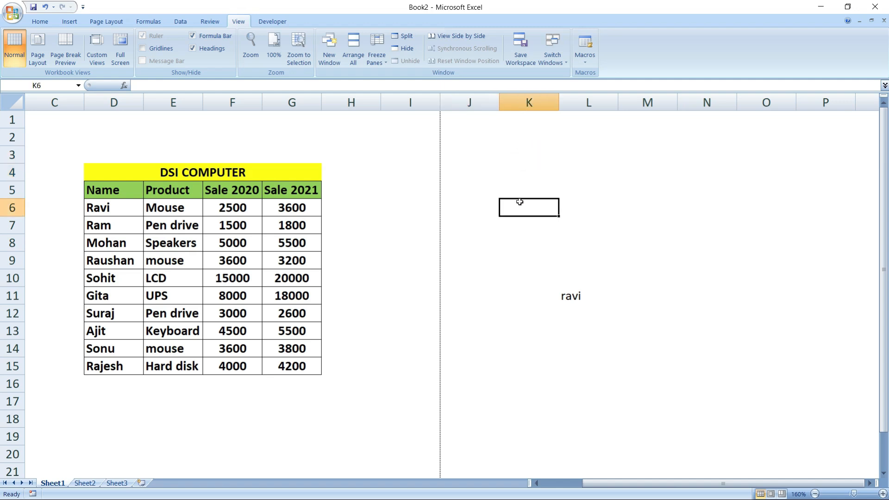
pyautogui.click(473, 239)
pyautogui.click(470, 192)
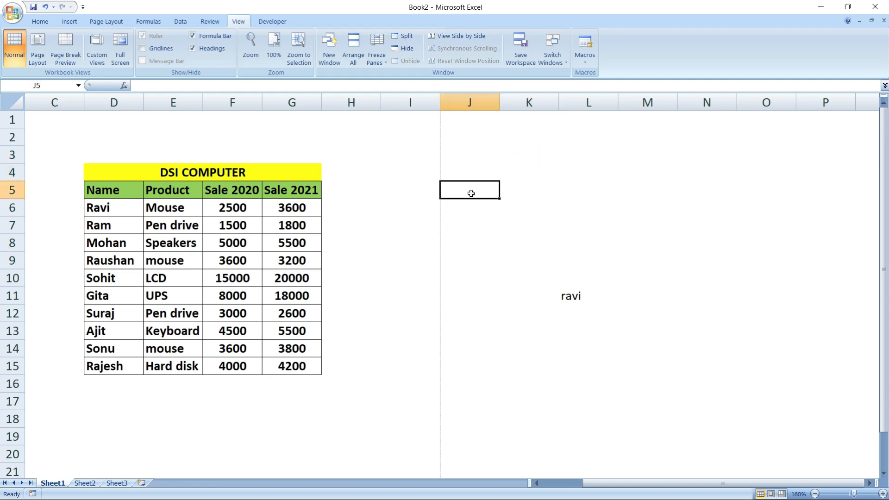
pyautogui.click(474, 154)
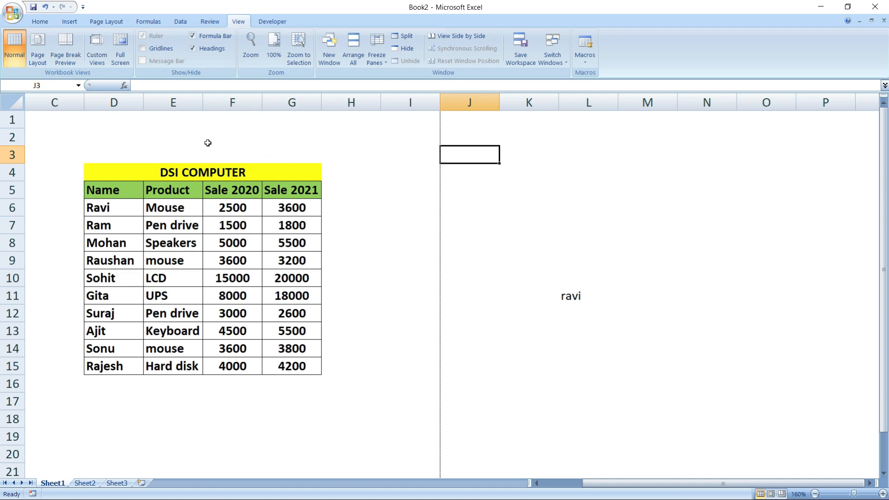
pyautogui.click(142, 50)
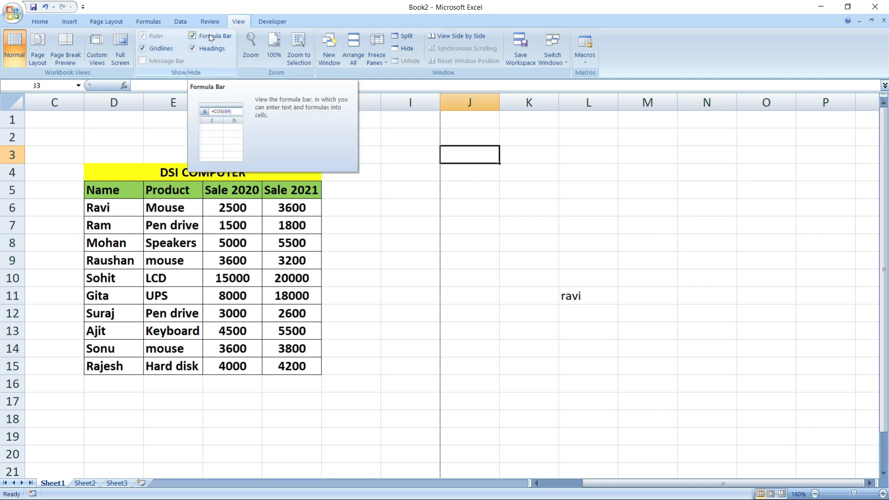
# Step: Point out the formula bar, hide it from the worksheet window, and show it again
pyautogui.click(173, 84)
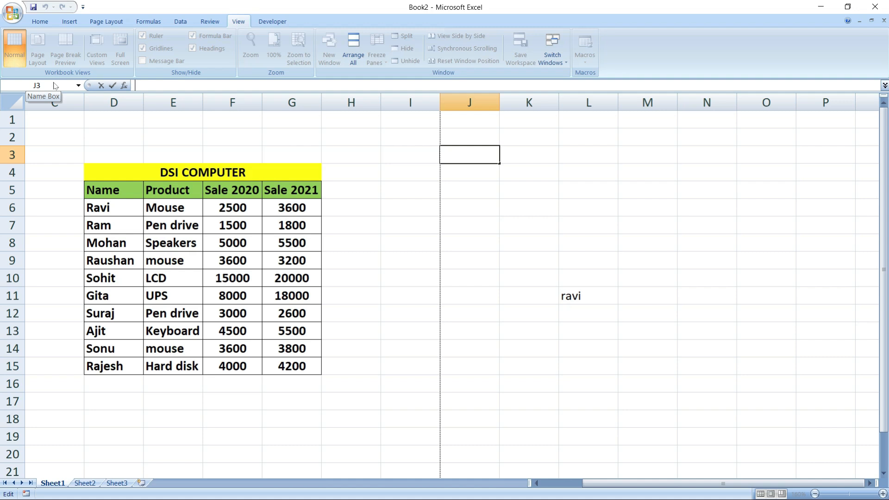
pyautogui.click(269, 132)
pyautogui.click(193, 36)
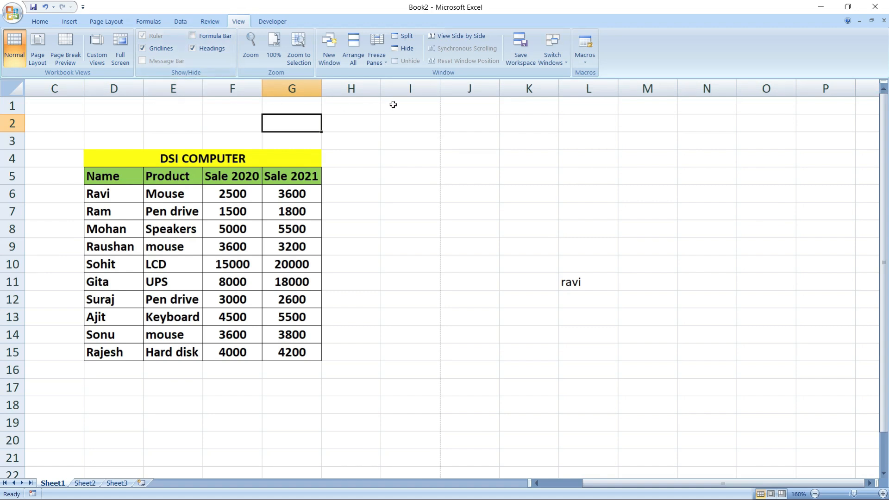
pyautogui.click(193, 36)
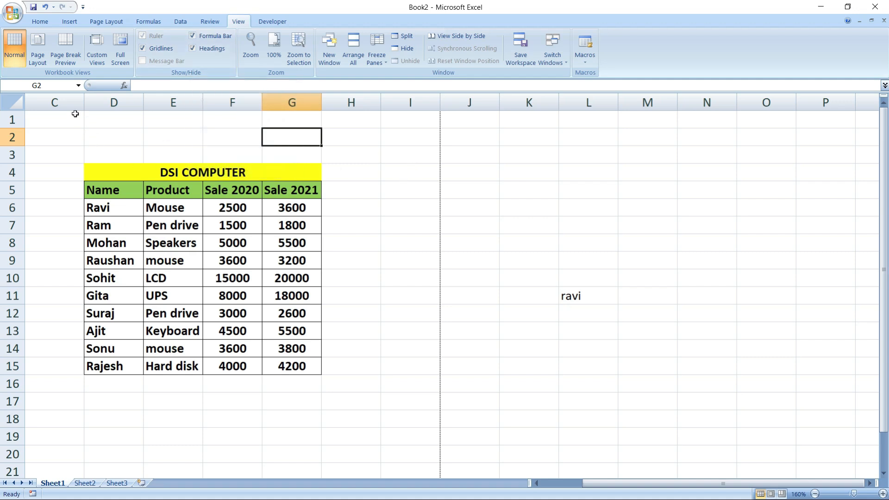
# Step: Examine the column headings from the start of Sheet1 by selecting columns A, B, C and D one at a time
pyautogui.moveTo(607, 489); pyautogui.dragTo(565, 489)
pyautogui.click(39, 103)
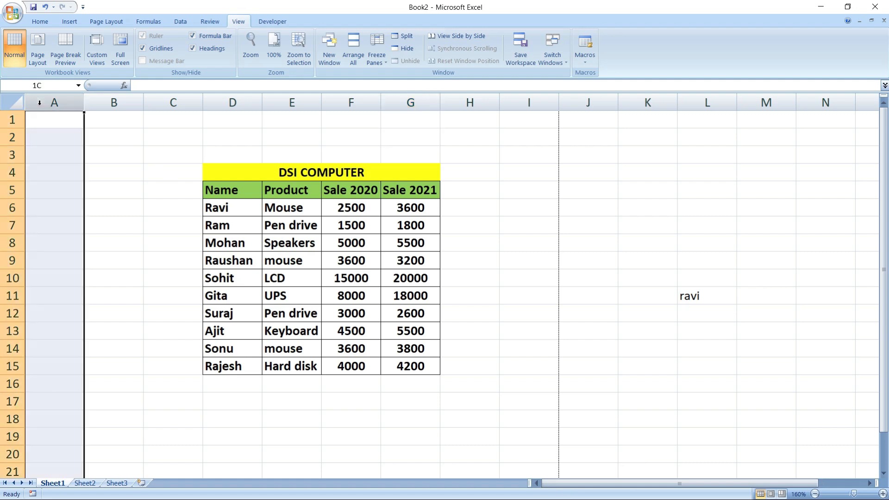
pyautogui.click(106, 101)
pyautogui.click(187, 104)
pyautogui.click(237, 106)
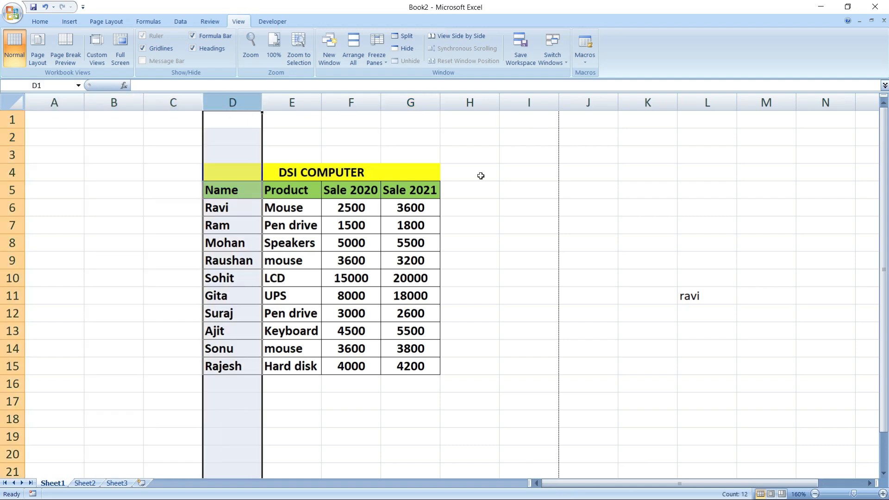
# Step: Examine the row headings by selecting rows 1 and 2 in turn, finishing on empty cell I4
pyautogui.click(12, 120)
pyautogui.click(12, 138)
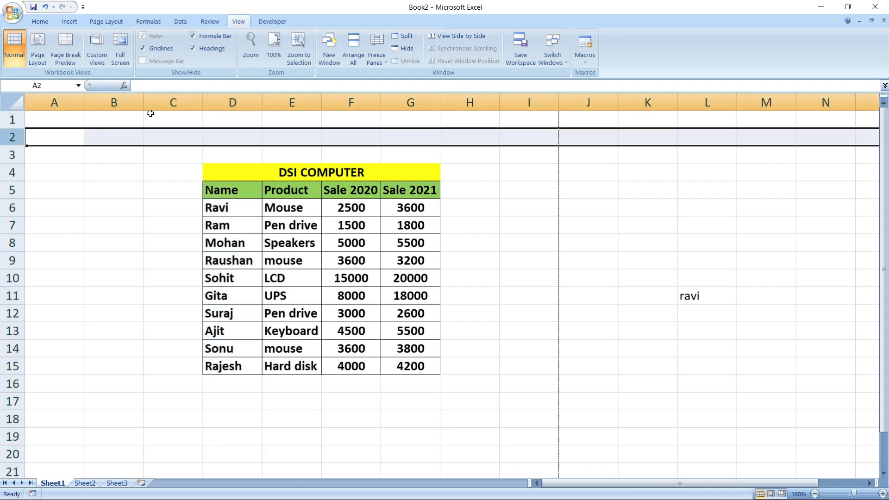
pyautogui.click(504, 179)
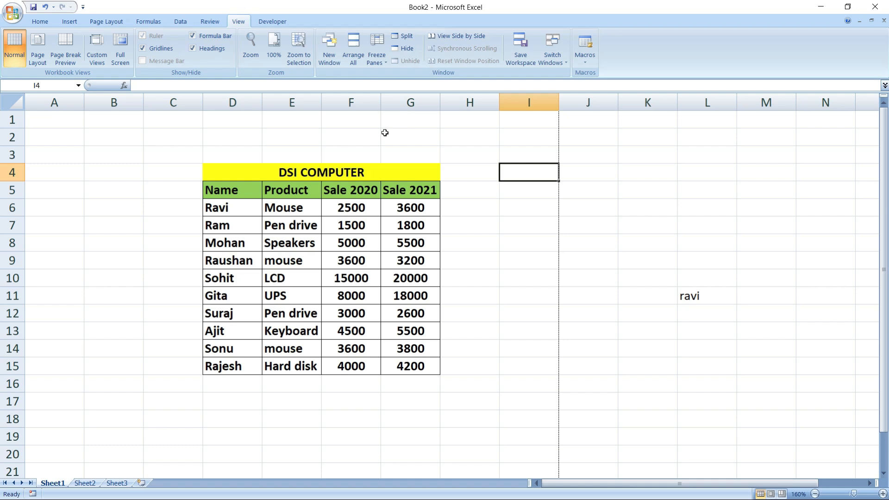
# Step: Hide the worksheet's row and column headings and show them again, two times in a row
pyautogui.click(192, 48)
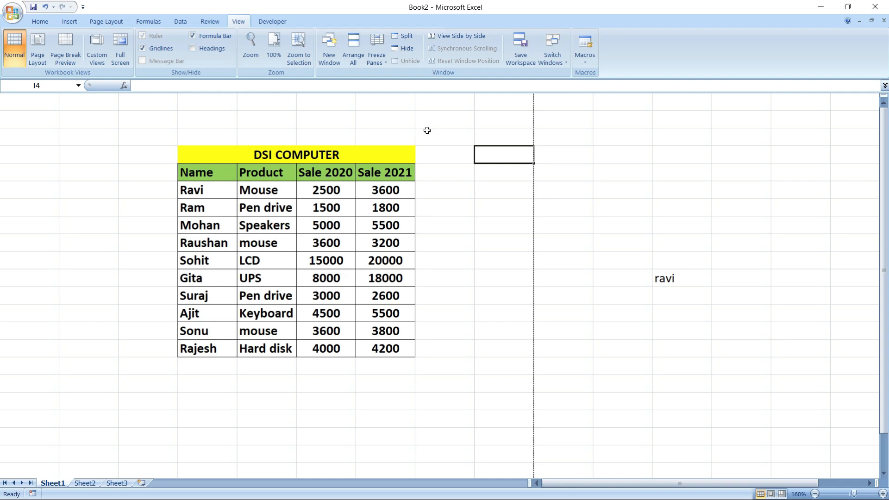
pyautogui.click(190, 49)
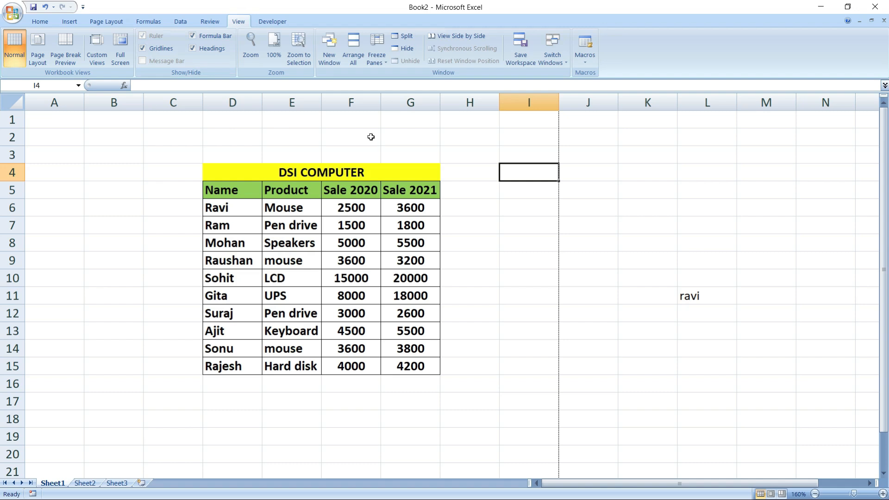
pyautogui.click(192, 49)
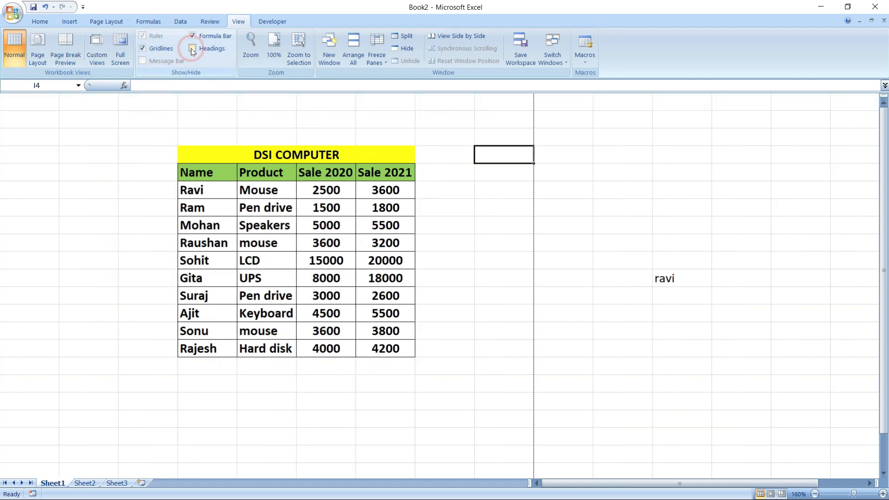
pyautogui.click(192, 49)
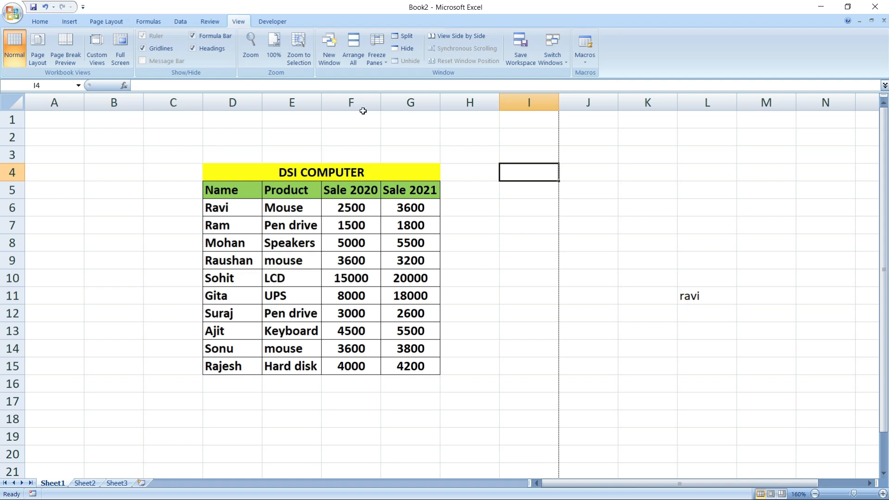
# Step: Reset the worksheet zoom to 100%, select cell K7, and set the magnification to 200%
pyautogui.click(274, 43)
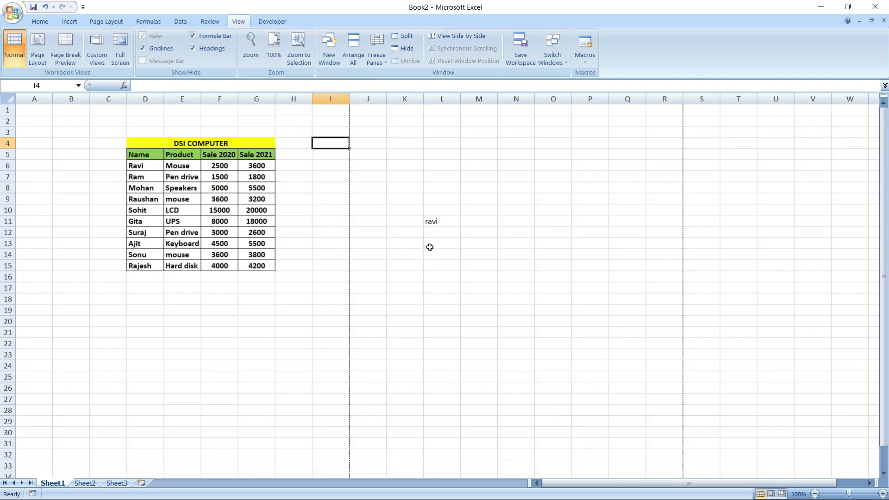
pyautogui.click(397, 176)
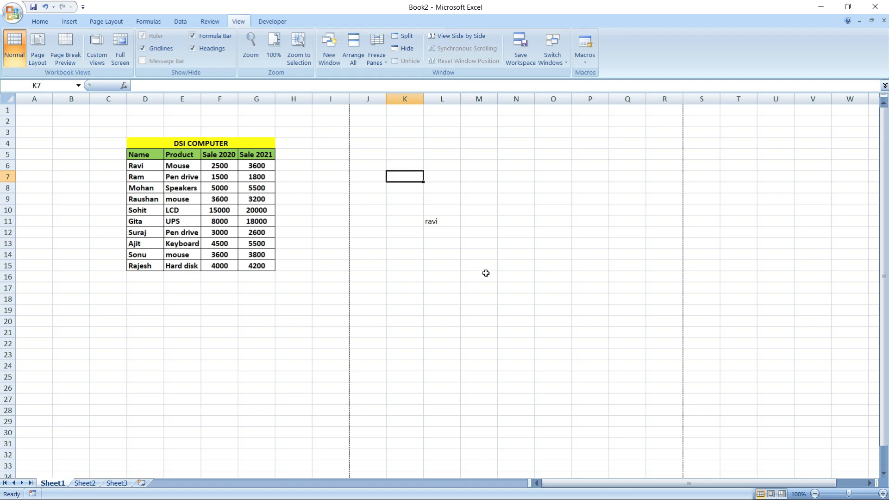
pyautogui.click(246, 47)
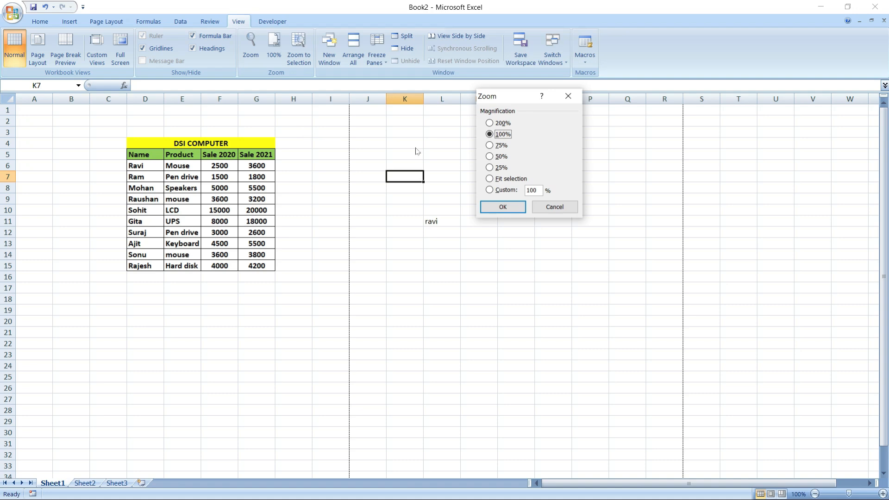
pyautogui.click(492, 125)
pyautogui.click(491, 147)
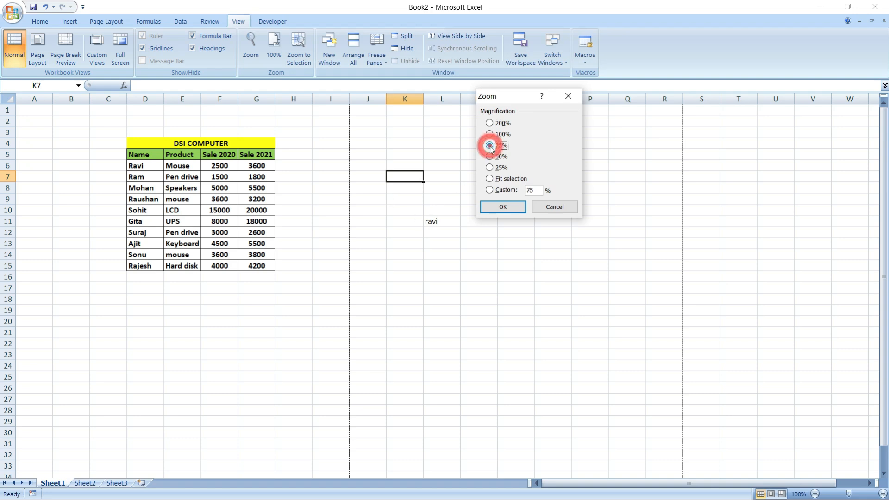
pyautogui.click(489, 124)
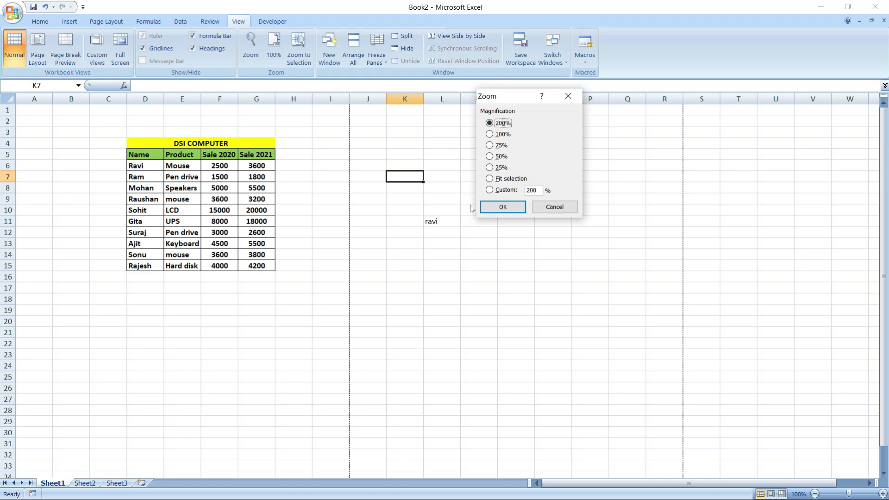
pyautogui.click(503, 208)
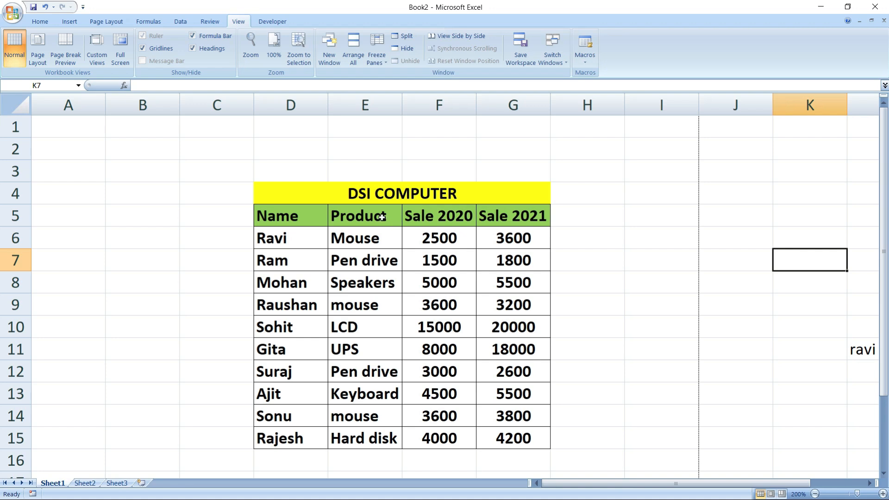
# Step: Reduce the worksheet magnification to the preset 75%
pyautogui.click(254, 45)
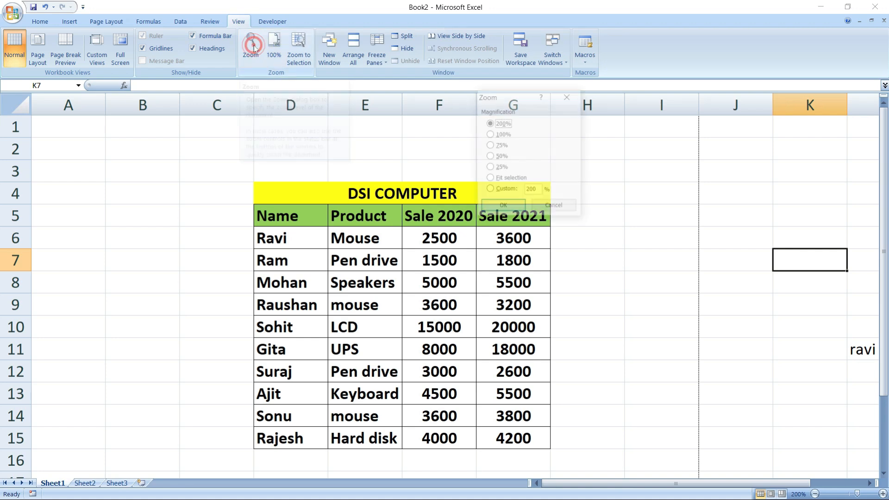
pyautogui.click(491, 146)
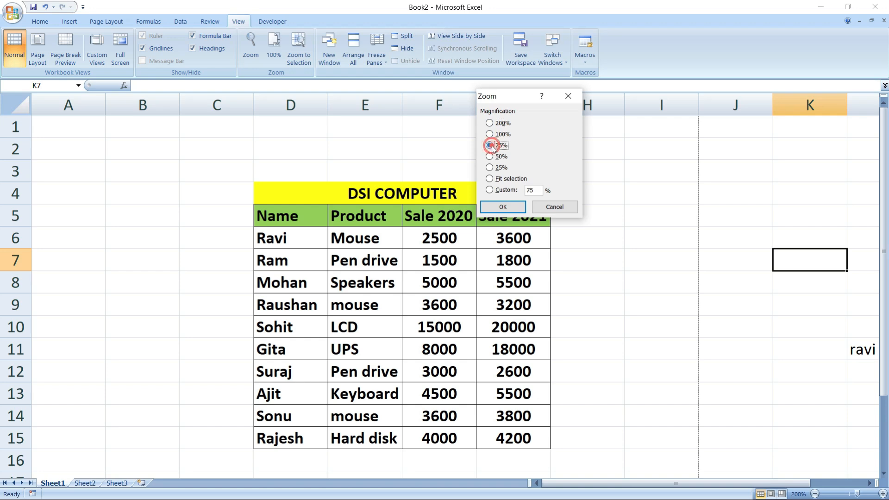
pyautogui.click(504, 208)
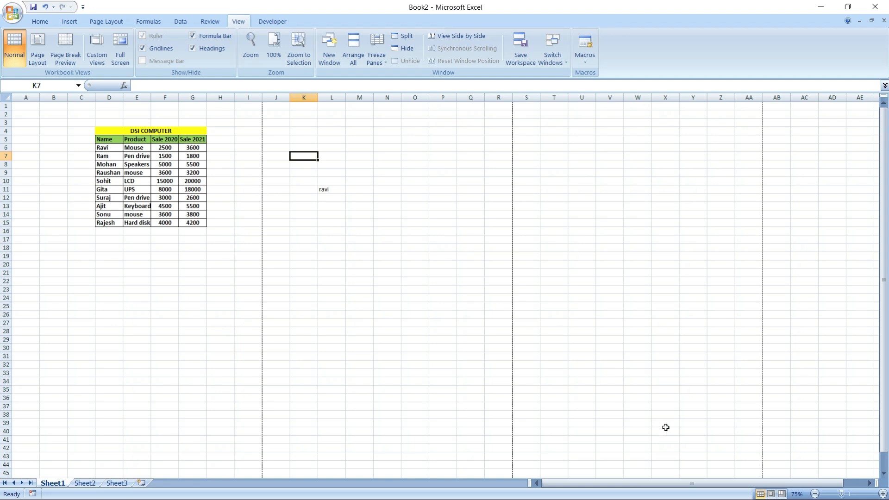
# Step: Vary the worksheet zoom gradually to 70%, 10% and about 72%, and reset it to 100%
pyautogui.click(815, 495)
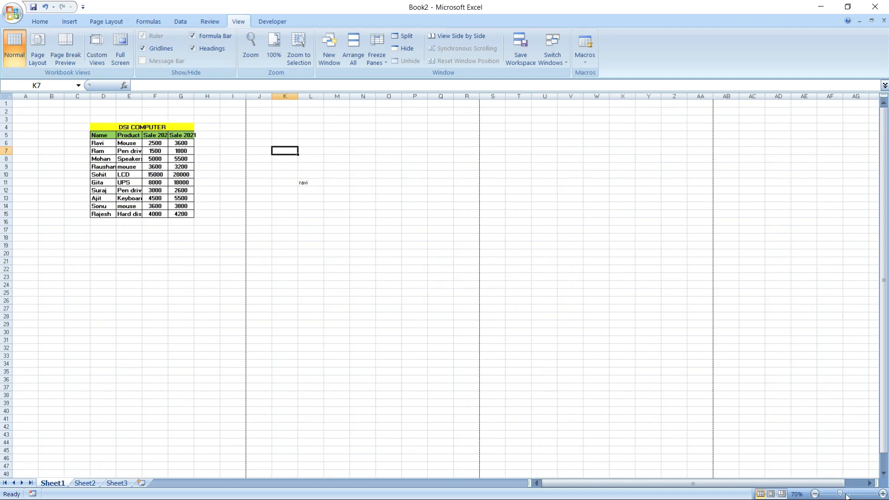
pyautogui.moveTo(840, 495); pyautogui.dragTo(823, 495)
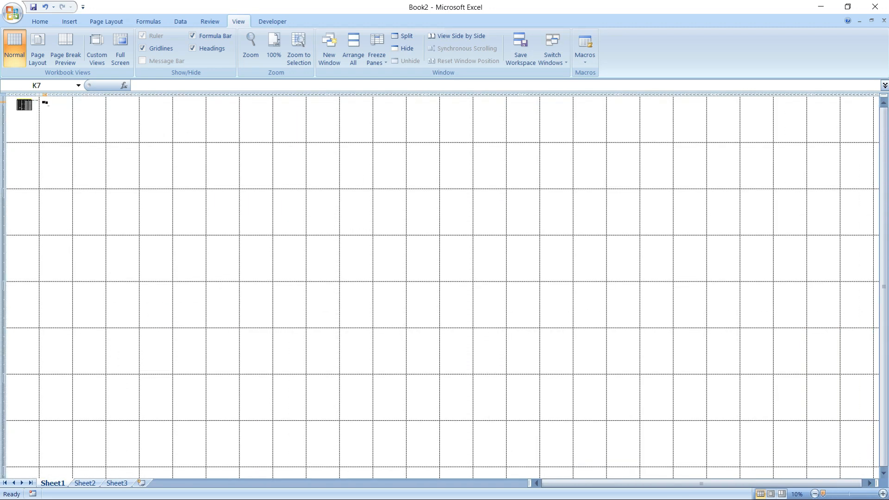
pyautogui.moveTo(826, 493); pyautogui.dragTo(840, 495)
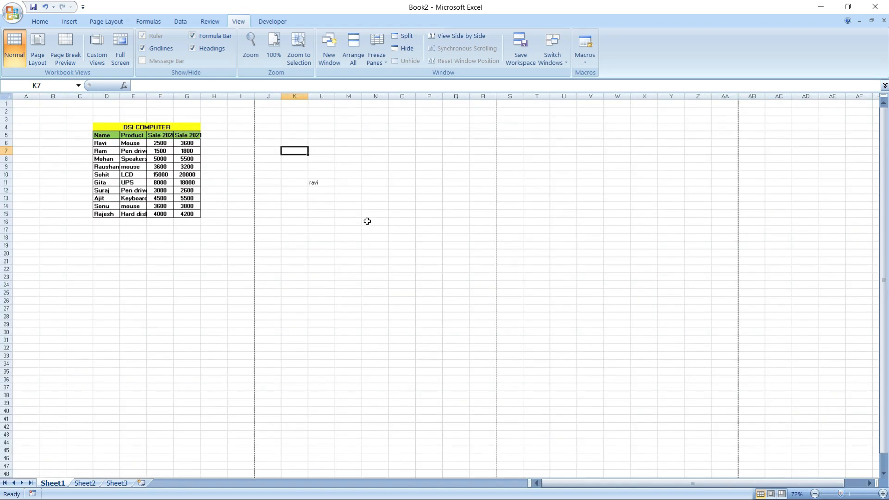
pyautogui.click(274, 46)
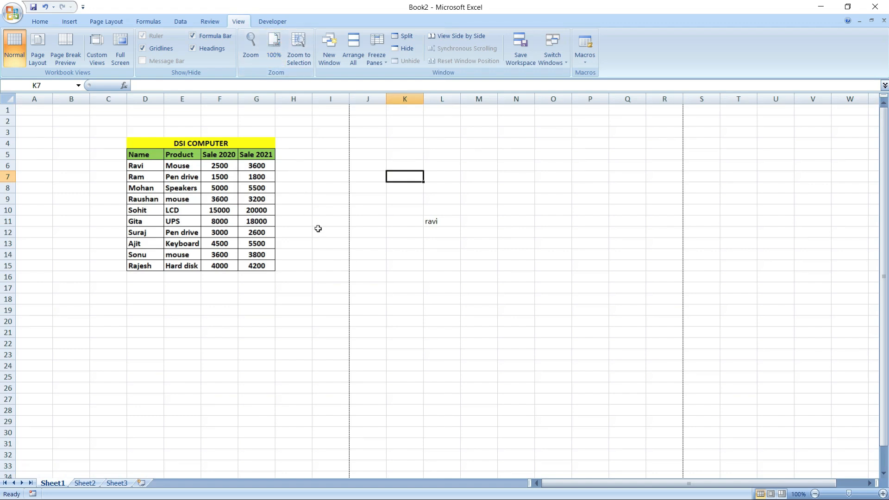
# Step: Apply a custom magnification of 10% to the worksheet and restore it to 100%
pyautogui.click(251, 47)
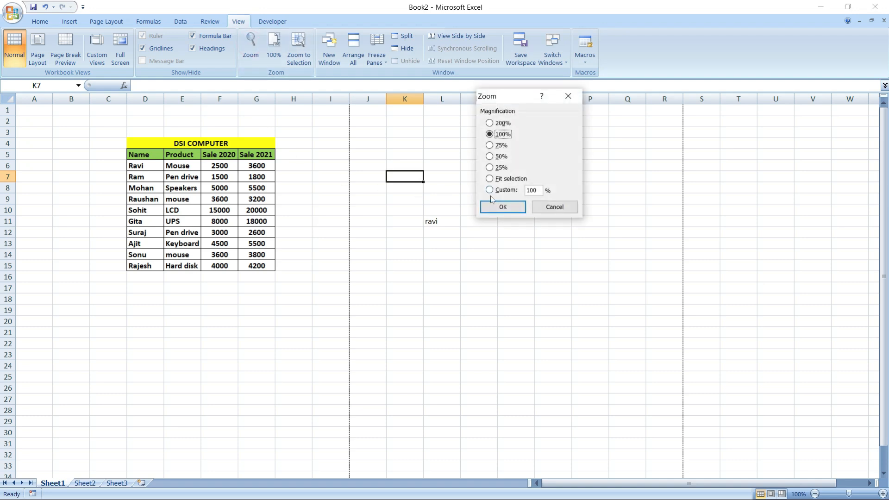
pyautogui.click(489, 190)
pyautogui.press('BackSpace')
pyautogui.write('10')
pyautogui.click(523, 207)
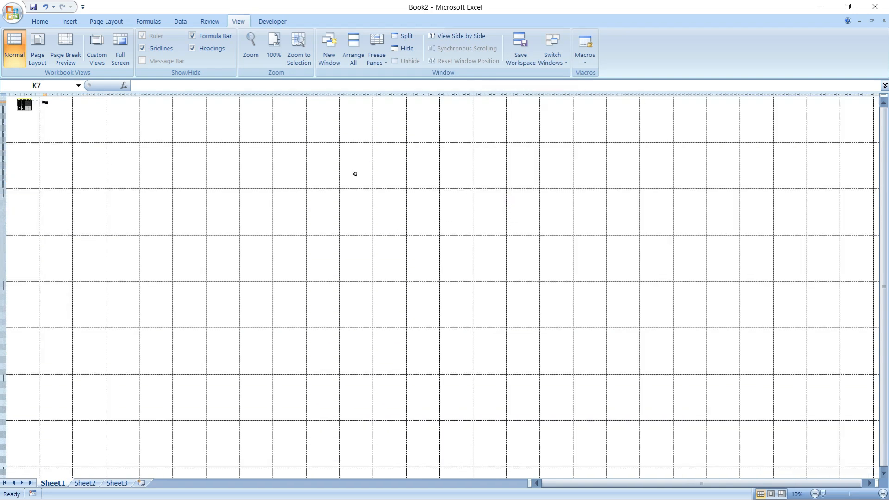
pyautogui.click(274, 46)
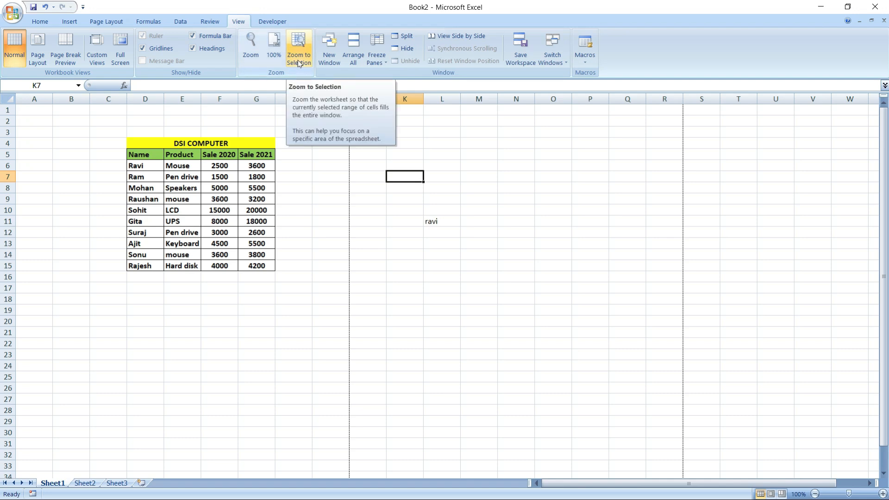
# Step: Zoom the worksheet to the selected empty cell J6 and return to 100%
pyautogui.click(374, 165)
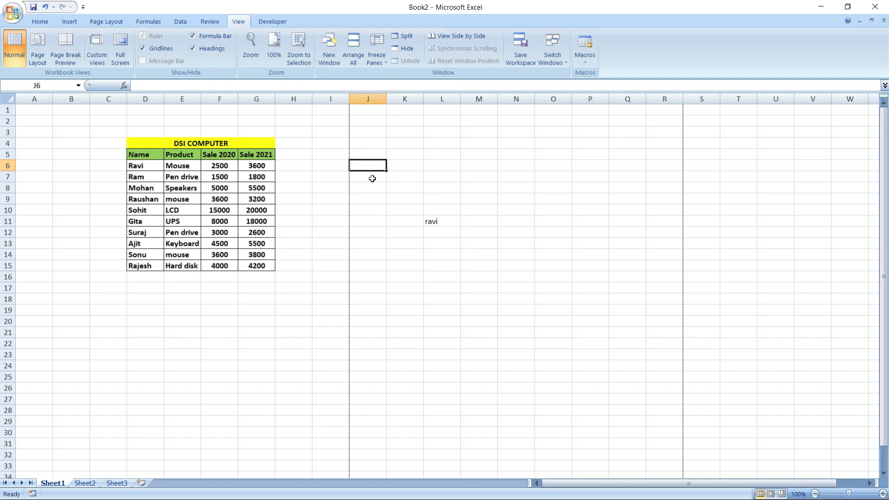
pyautogui.click(302, 48)
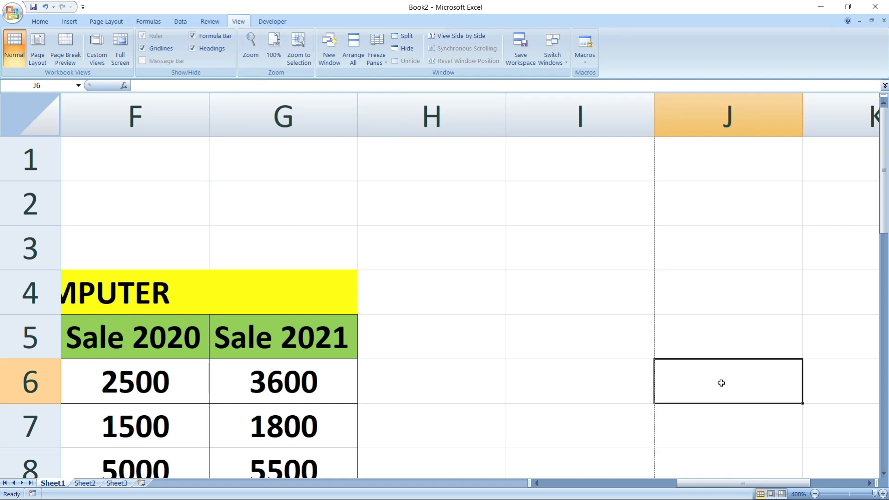
pyautogui.click(275, 43)
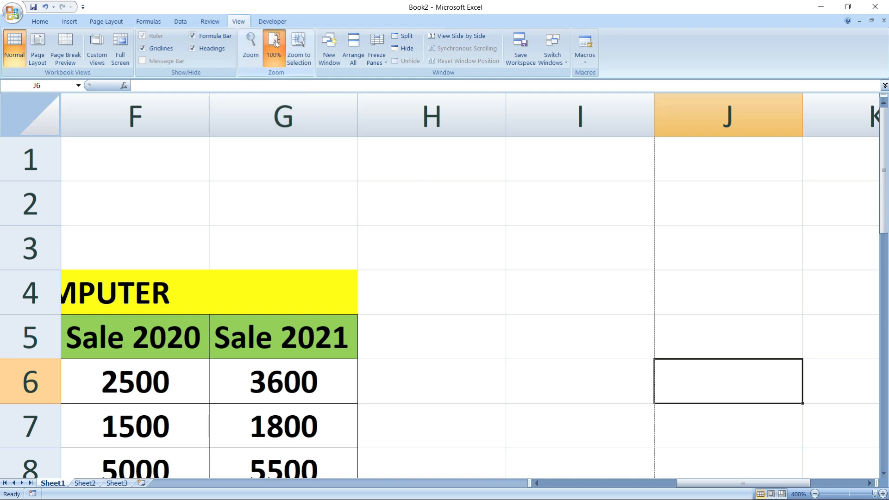
pyautogui.moveTo(634, 483); pyautogui.dragTo(577, 483)
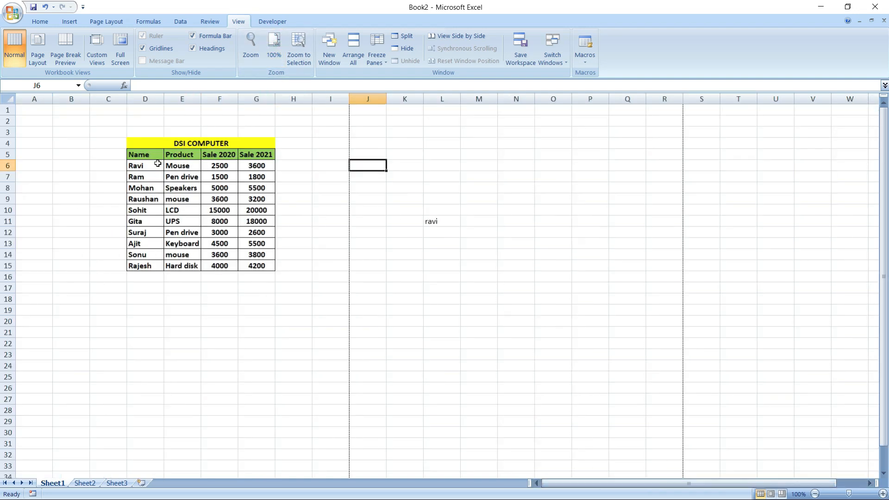
# Step: Zoom the worksheet to the merged DSI COMPUTER title cell and return to 100%
pyautogui.click(180, 144)
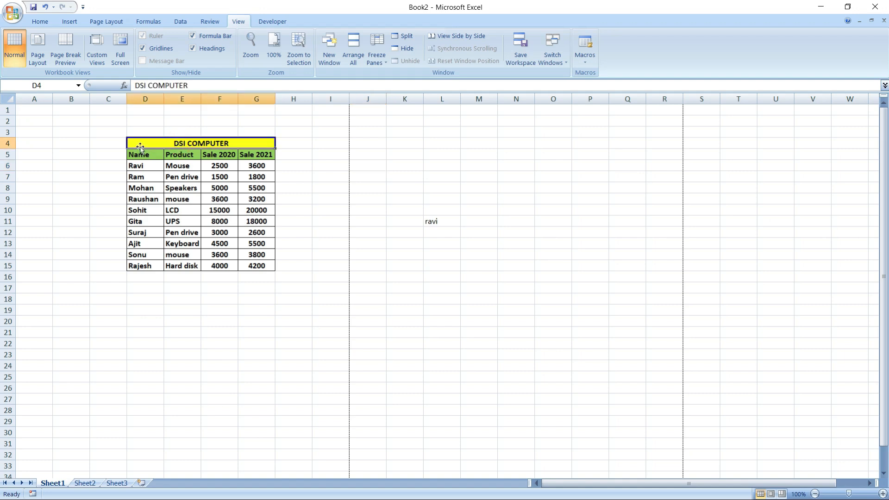
pyautogui.click(300, 47)
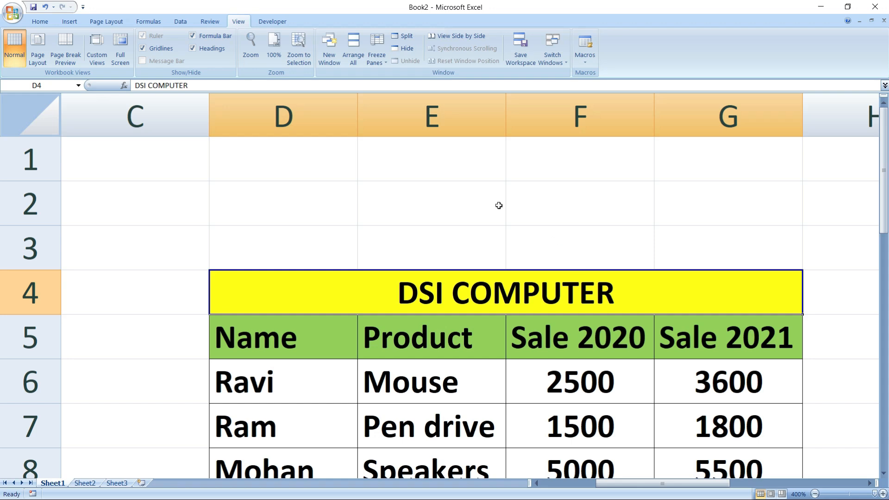
pyautogui.click(277, 47)
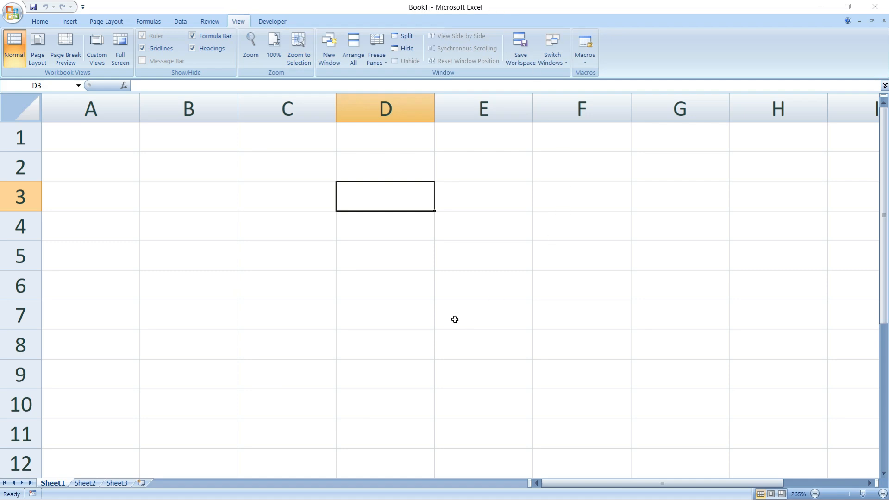
# Step: Open three additional windows of the blank workbook Book1
pyautogui.click(328, 42)
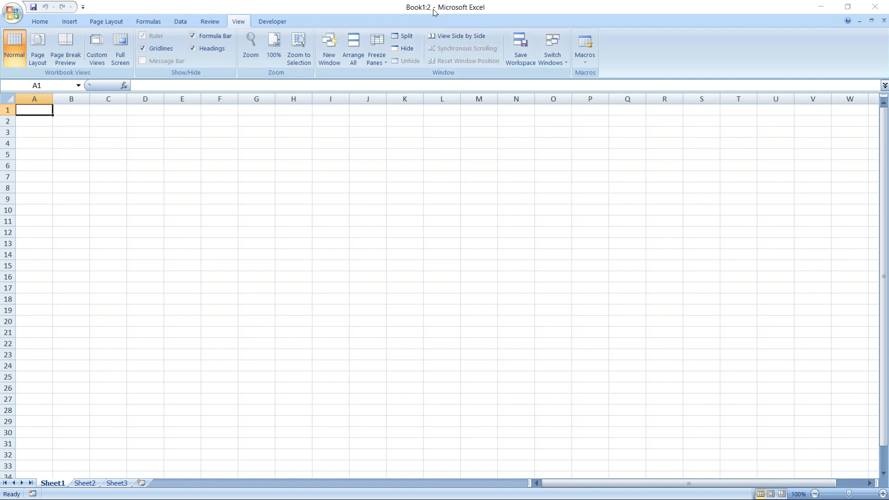
pyautogui.click(328, 49)
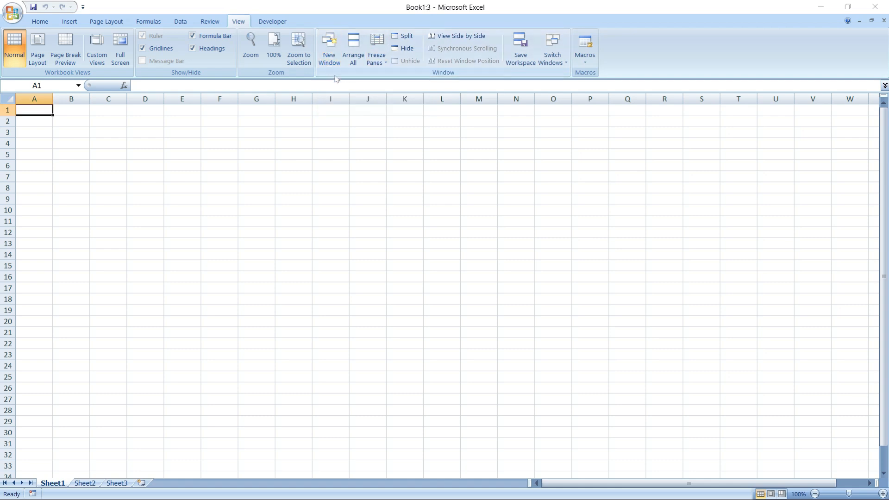
pyautogui.click(329, 50)
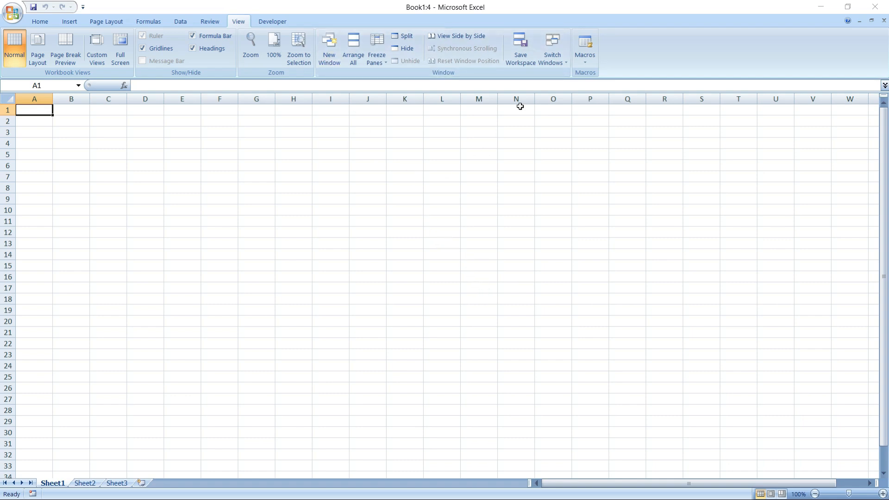
# Step: Switch from the newest workbook window to Book1:1, and from there to Book1:3
pyautogui.click(553, 60)
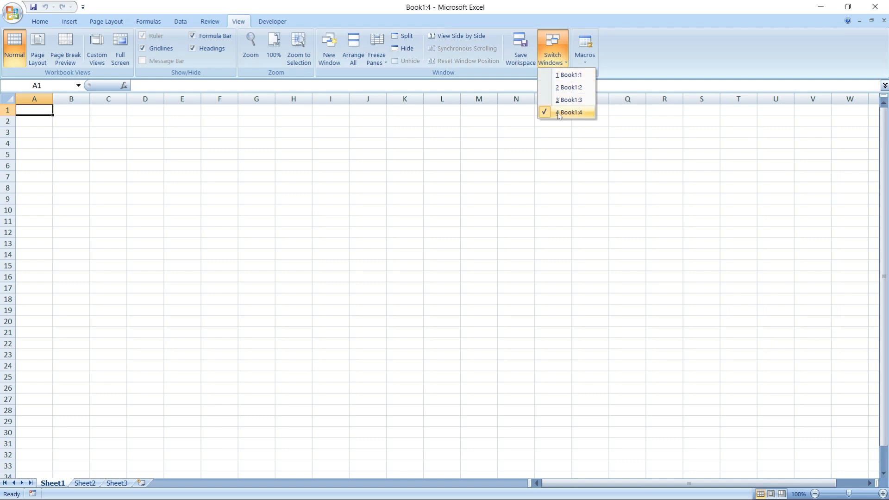
pyautogui.click(548, 76)
pyautogui.click(550, 62)
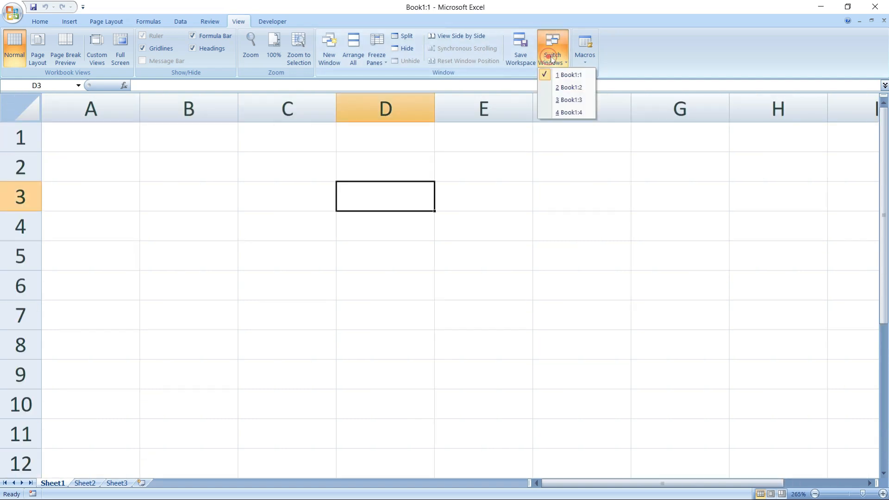
pyautogui.click(568, 101)
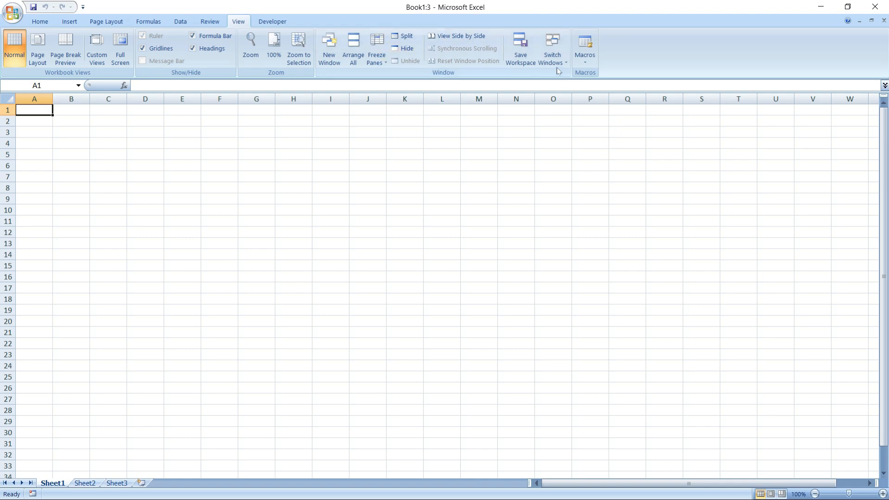
# Step: Arrange all open windows of Book1 in a tiled layout
pyautogui.click(553, 55)
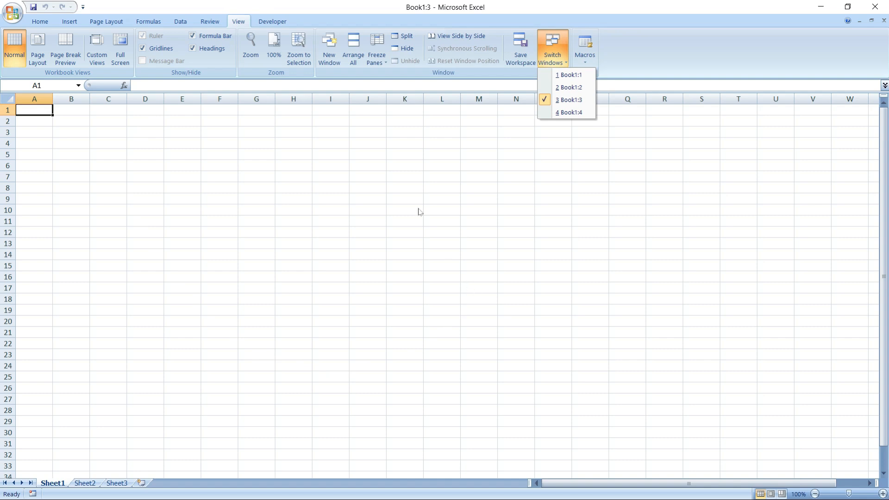
pyautogui.click(355, 44)
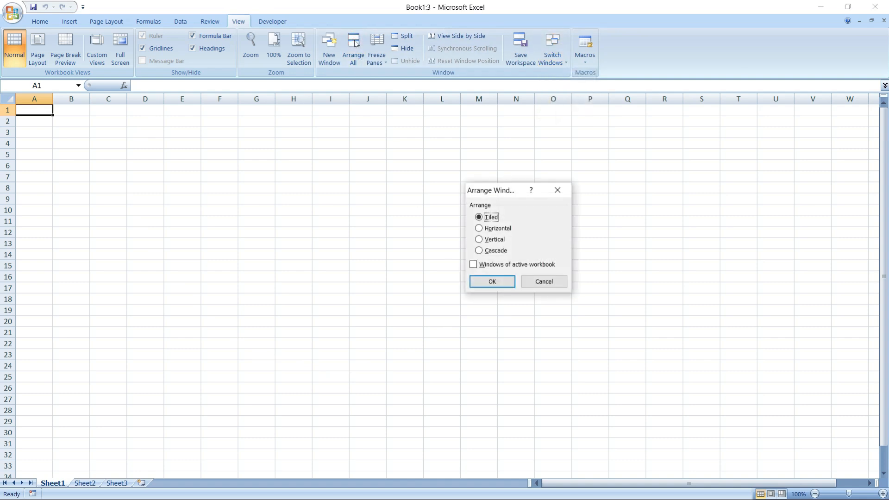
pyautogui.moveTo(500, 188); pyautogui.dragTo(424, 104)
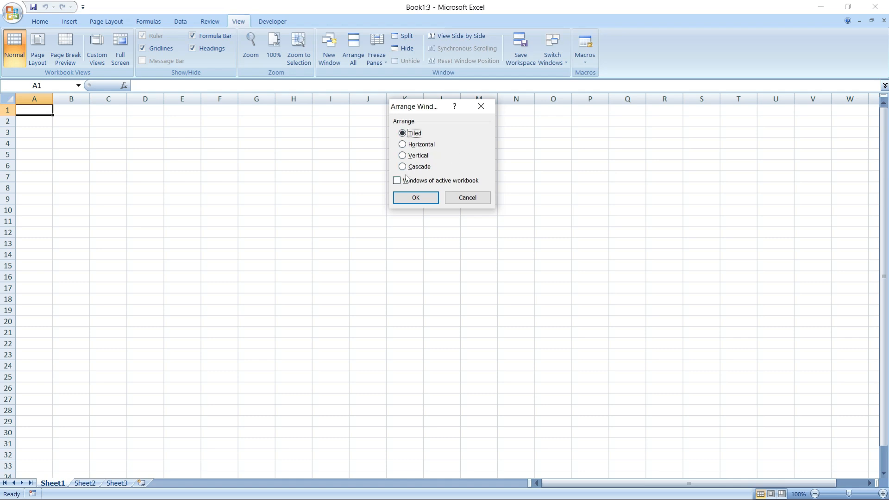
pyautogui.click(416, 197)
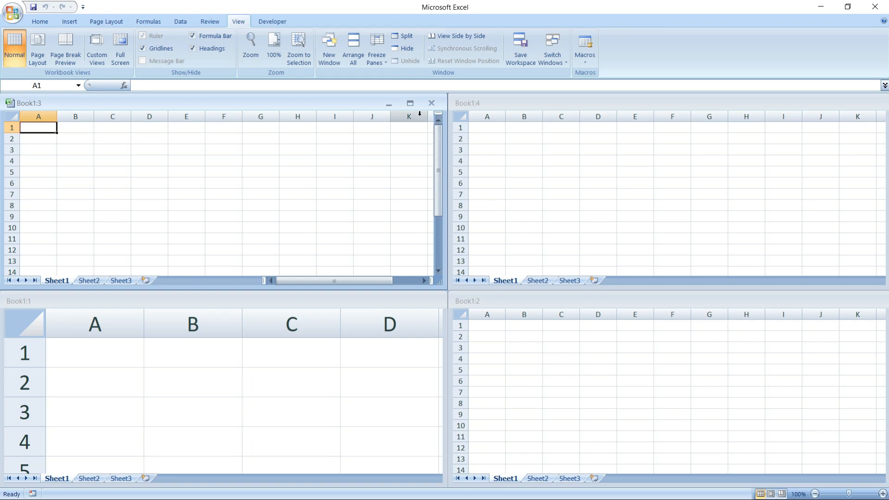
# Step: Rearrange the four Book1 windows horizontally, and after that vertically
pyautogui.click(350, 59)
pyautogui.click(403, 144)
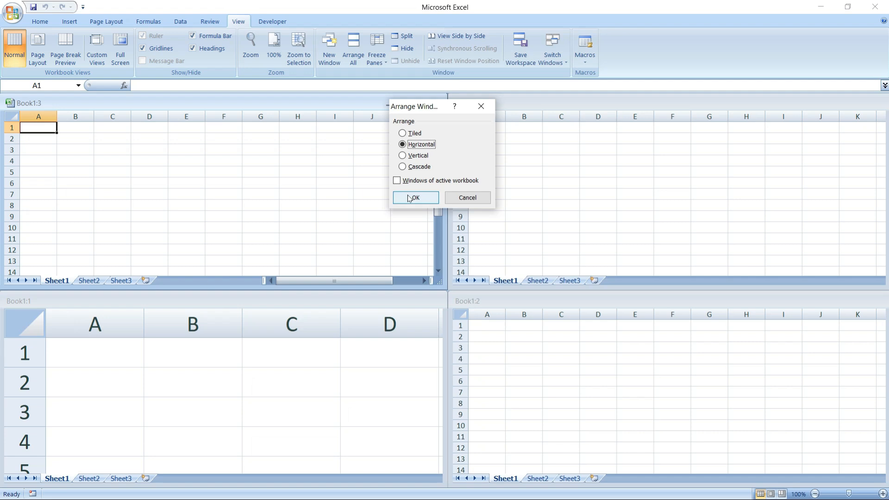
pyautogui.click(409, 199)
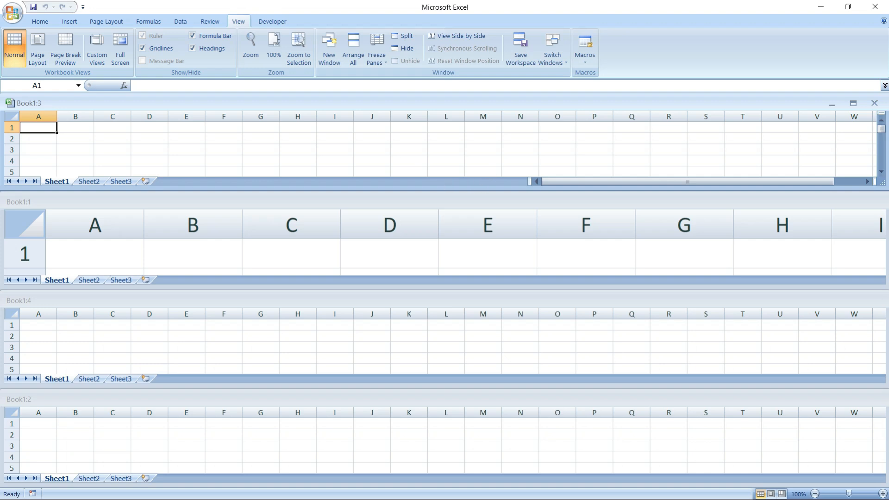
pyautogui.click(354, 66)
pyautogui.click(403, 156)
pyautogui.click(416, 198)
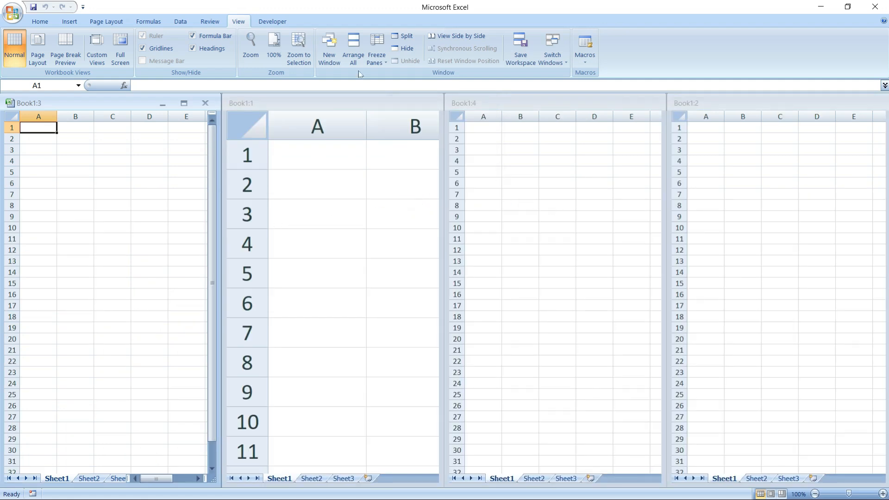
# Step: Arrange the Book1 windows in a cascade and maximize Book1:3
pyautogui.click(353, 48)
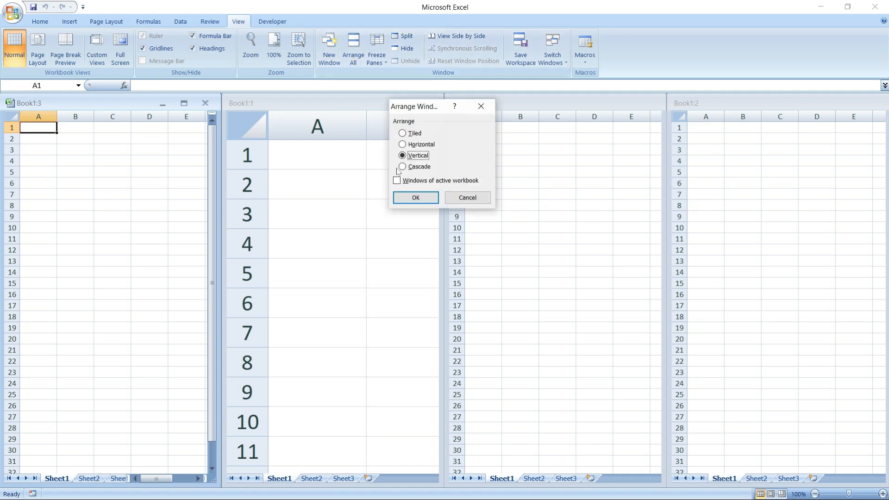
pyautogui.click(402, 166)
pyautogui.click(402, 197)
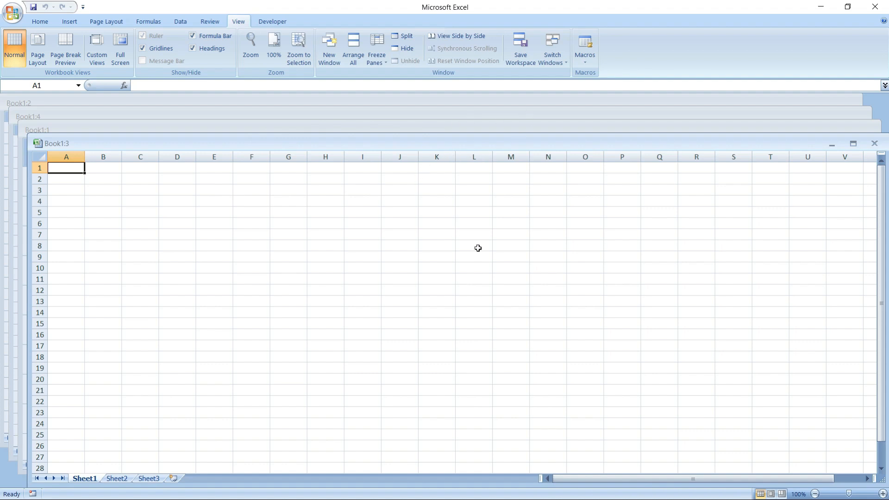
pyautogui.click(854, 143)
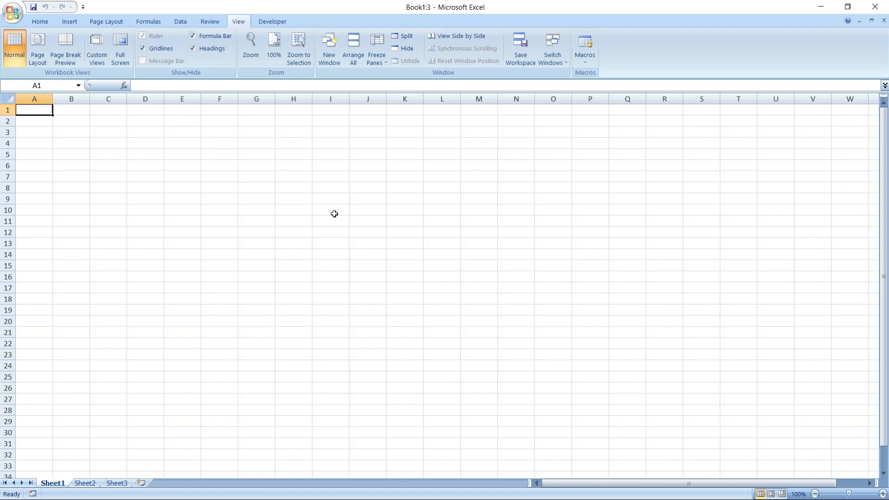
# Step: Open one more new window of the workbook and review the list of open windows
pyautogui.click(326, 52)
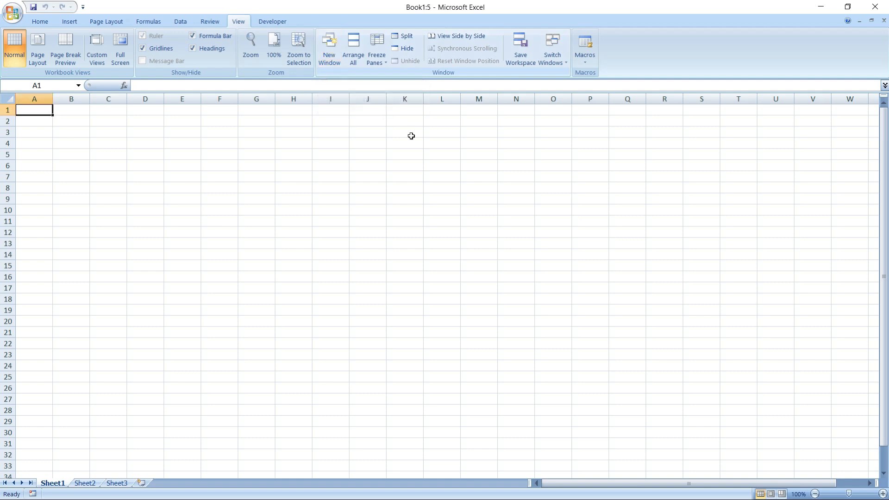
pyautogui.click(559, 64)
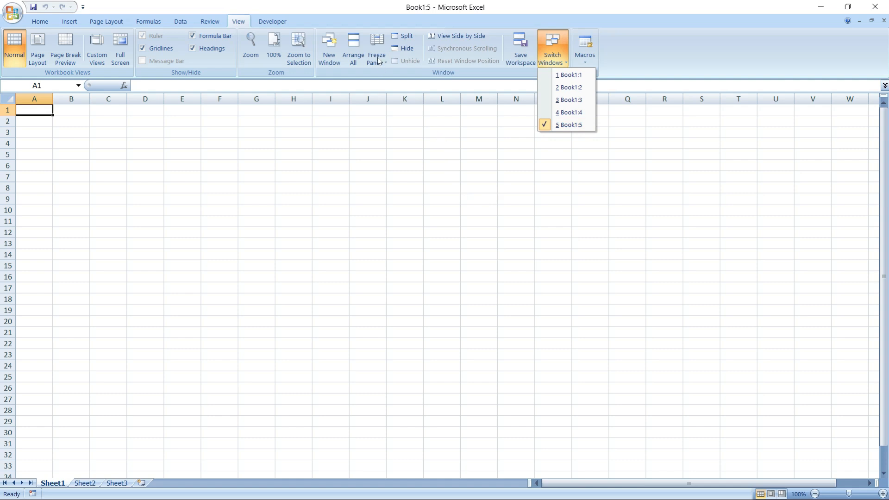
pyautogui.click(385, 133)
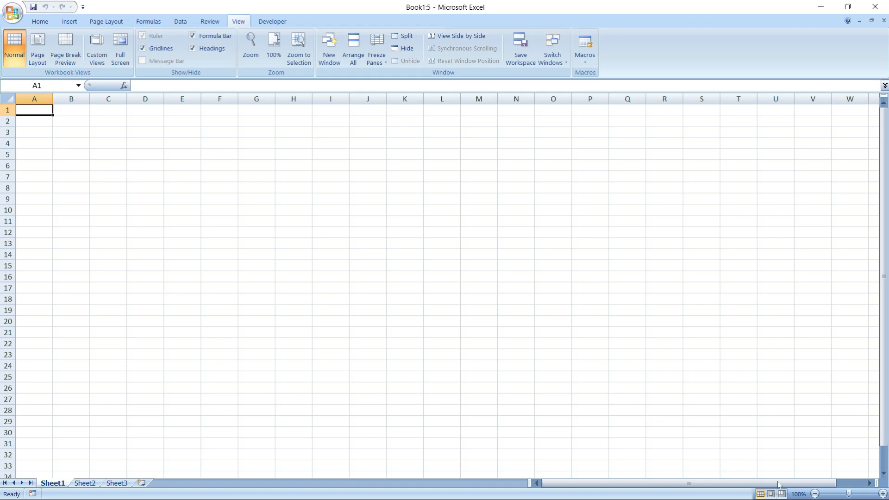
# Step: Zoom the worksheet in to 273% and select columns A, B, C and D one after another
pyautogui.moveTo(849, 494); pyautogui.dragTo(863, 496)
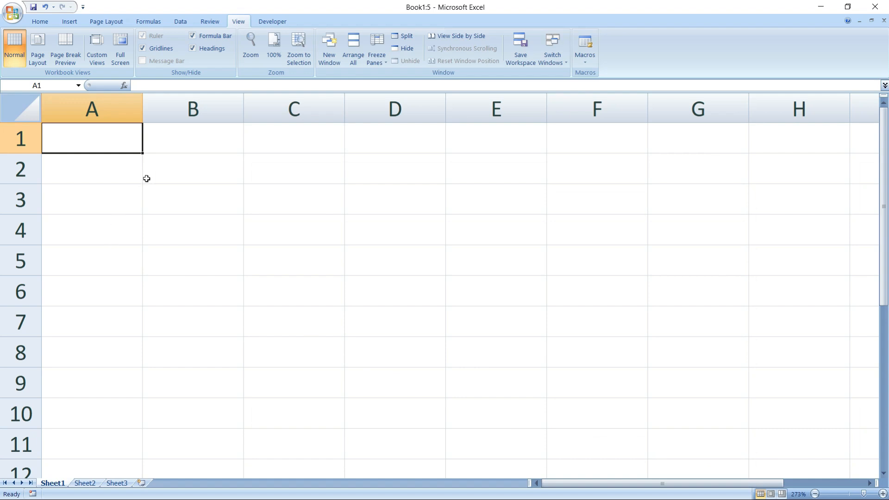
pyautogui.click(94, 108)
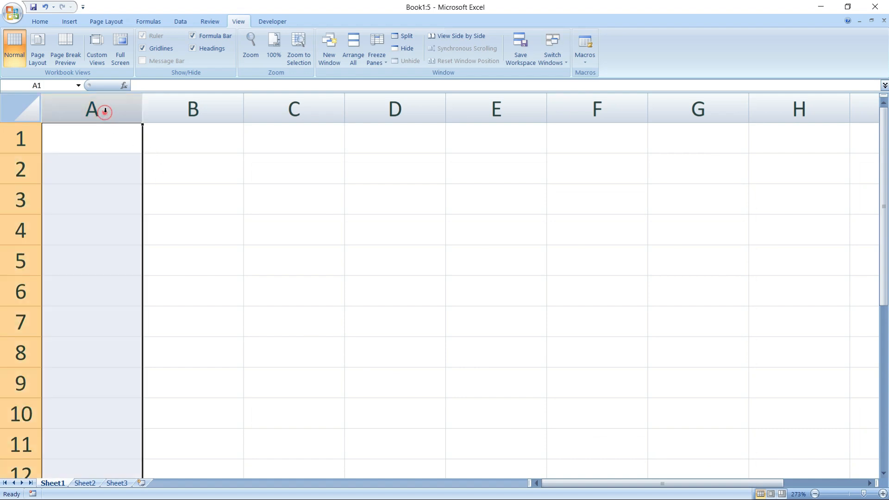
pyautogui.click(190, 109)
pyautogui.click(315, 107)
pyautogui.click(395, 111)
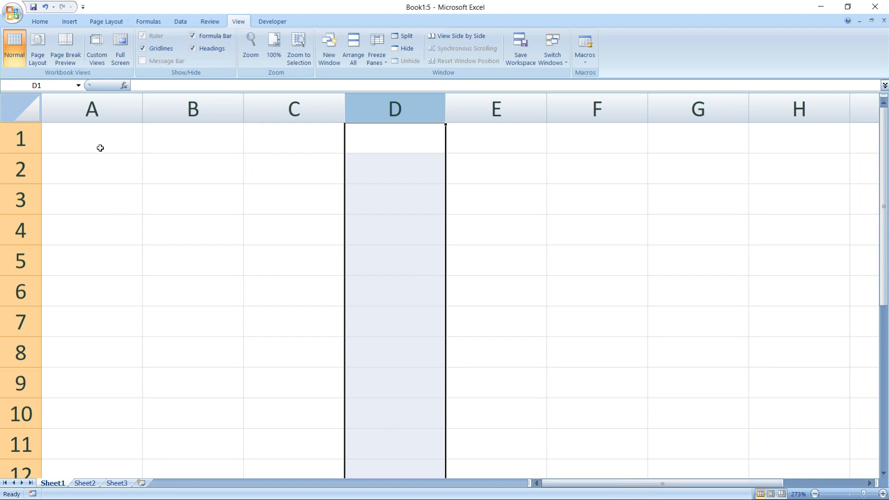
# Step: Enter a person's name in cell A2 and select column A
pyautogui.click(99, 171)
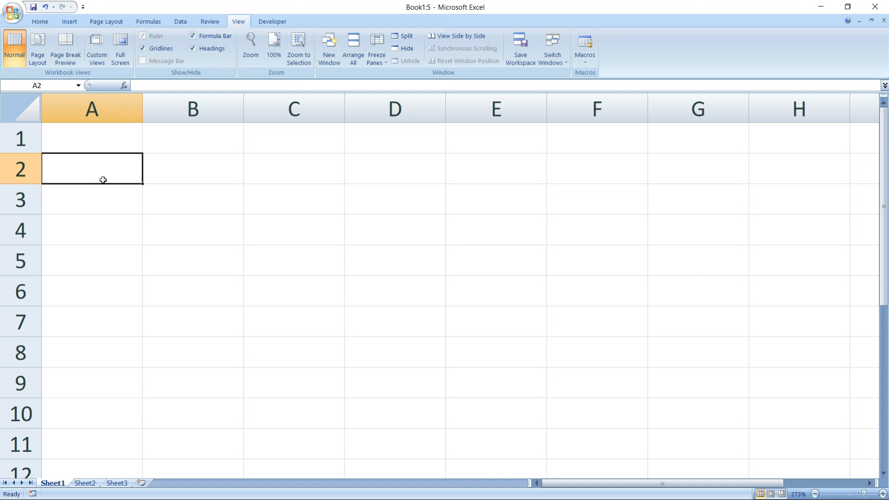
pyautogui.write('ravi')
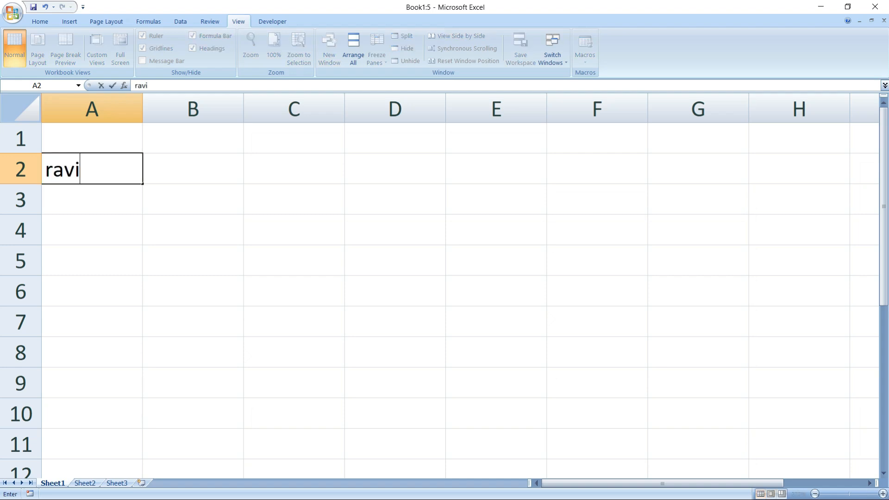
pyautogui.write(' kr')
pyautogui.click(228, 226)
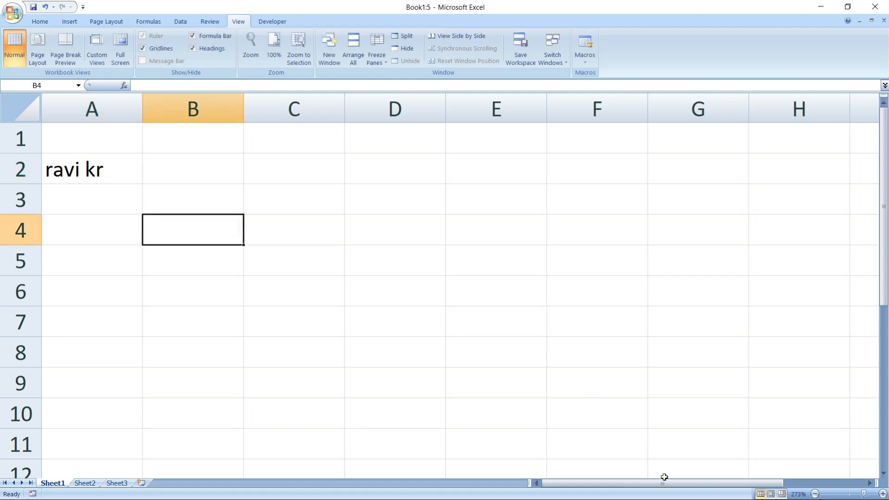
pyautogui.moveTo(664, 483)
pyautogui.mouseDown()
pyautogui.moveTo(758, 486)
pyautogui.moveTo(628, 496)
pyautogui.moveTo(752, 474)
pyautogui.moveTo(646, 482)
pyautogui.moveTo(711, 490)
pyautogui.moveTo(649, 485)
pyautogui.mouseUp()
pyautogui.click(98, 118)
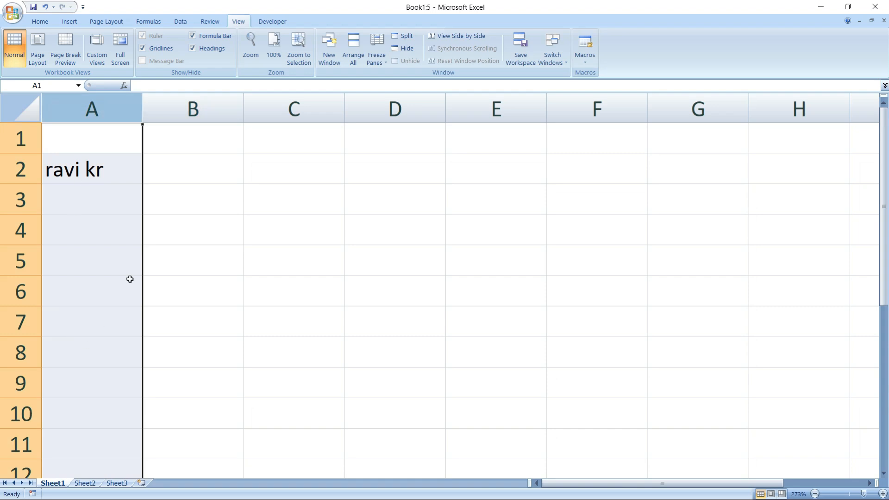
# Step: Enter 1 in B2 and 2 in C2, and fill the number series along row 2 through cell AD2
pyautogui.click(191, 178)
pyautogui.write('1')
pyautogui.press('Tab')
pyautogui.write('2')
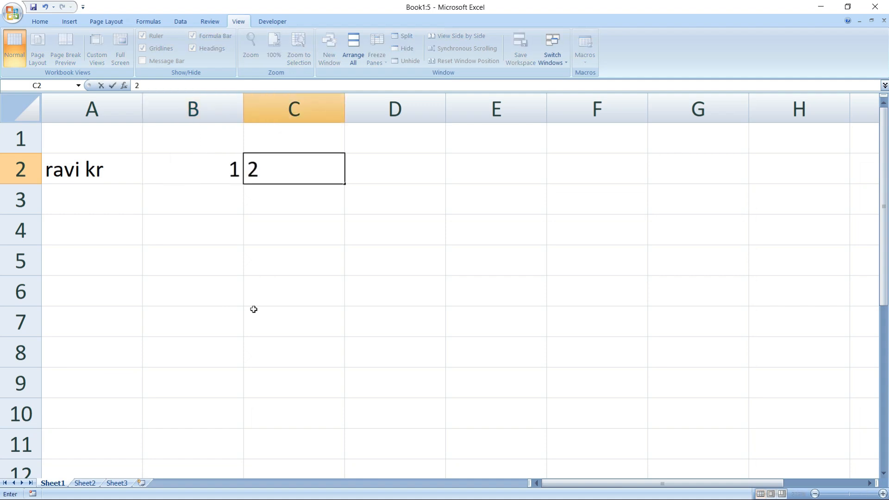
pyautogui.click(254, 292)
pyautogui.moveTo(218, 168); pyautogui.dragTo(803, 195)
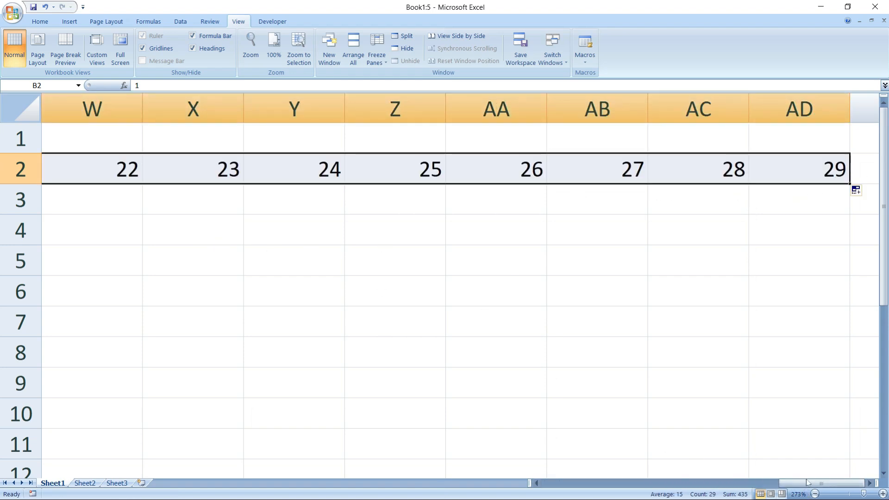
# Step: Freeze the panes with column A selected and test the freeze by scrolling the number row sideways
pyautogui.moveTo(806, 483); pyautogui.dragTo(556, 482)
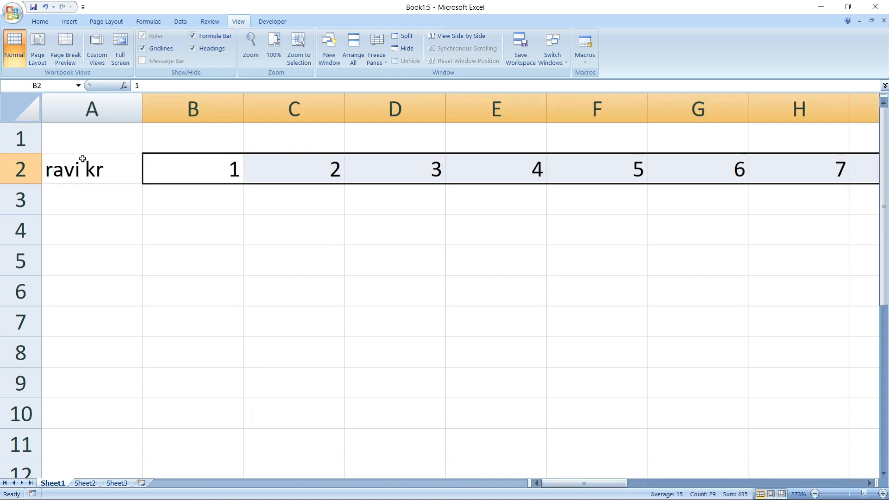
pyautogui.click(113, 110)
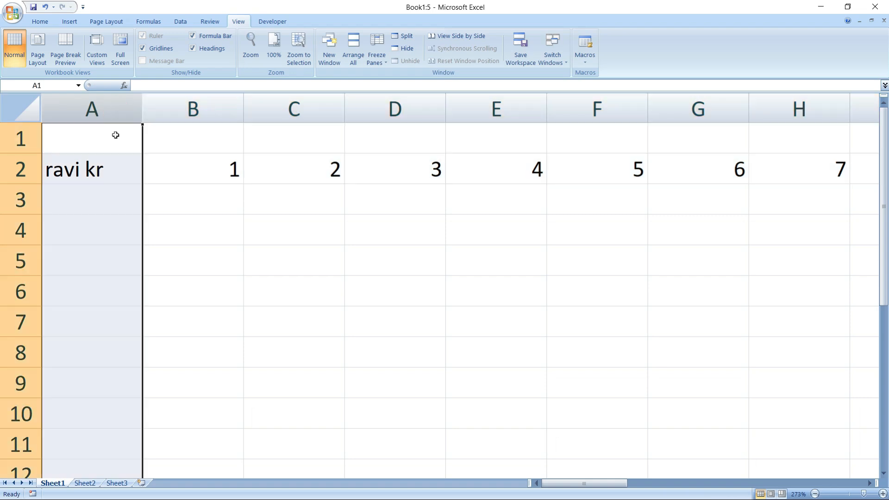
pyautogui.click(376, 50)
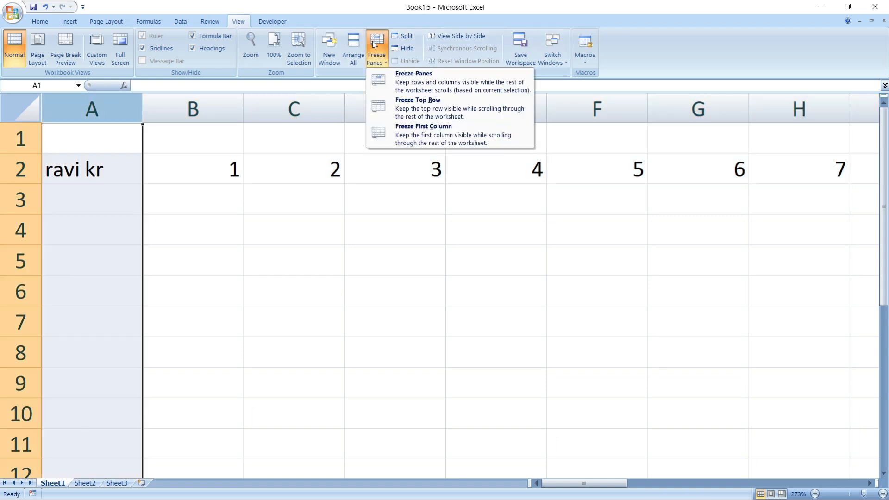
pyautogui.click(407, 80)
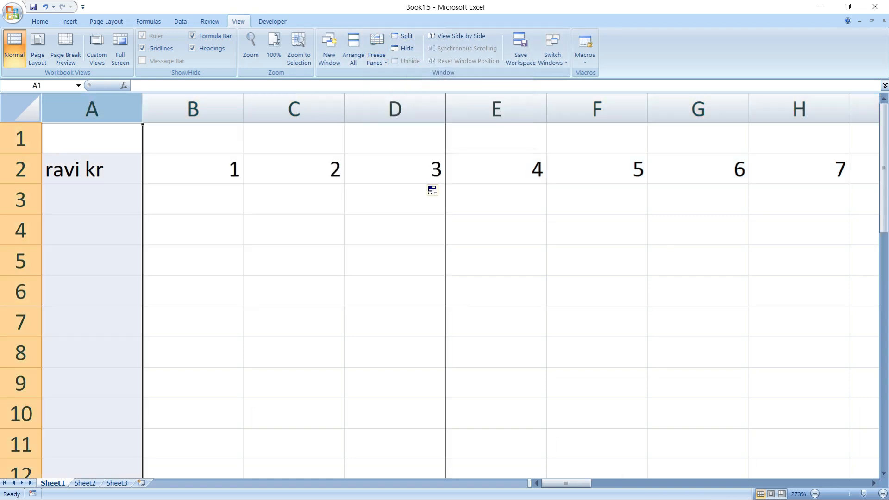
pyautogui.click(284, 255)
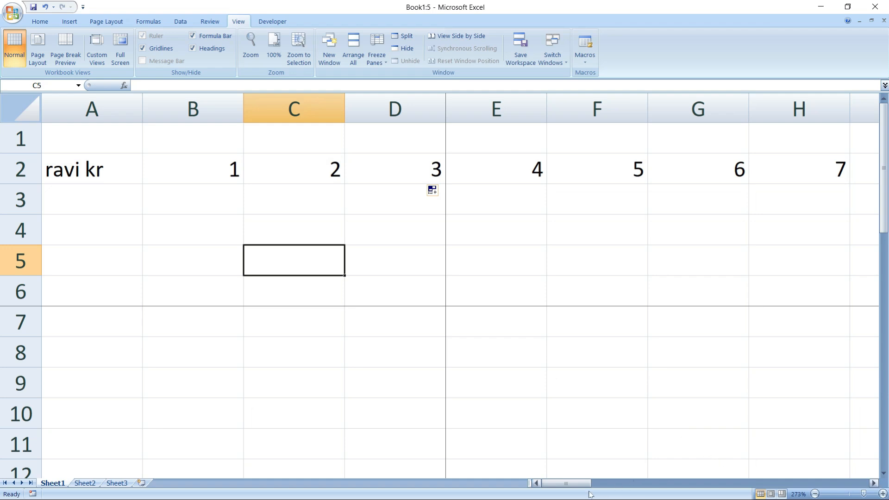
pyautogui.moveTo(583, 483)
pyautogui.mouseDown()
pyautogui.moveTo(774, 474)
pyautogui.moveTo(594, 483)
pyautogui.mouseUp()
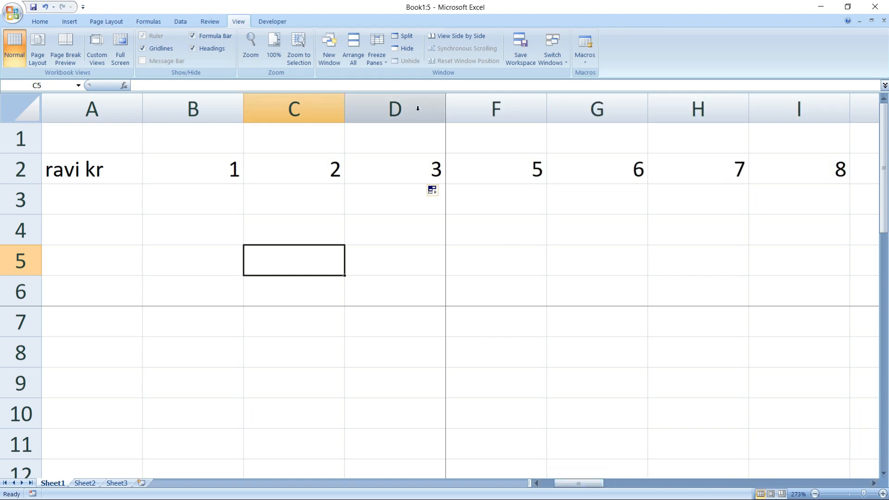
# Step: Unfreeze the panes and freeze the worksheet's first column instead
pyautogui.click(374, 45)
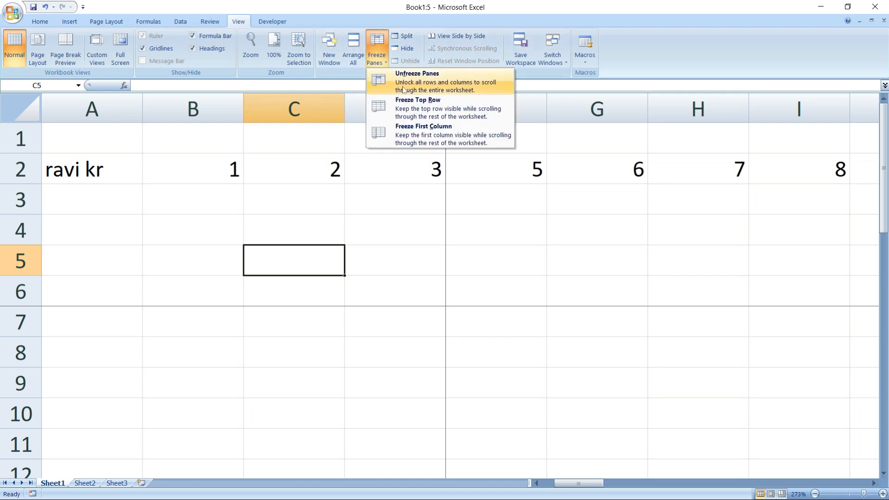
pyautogui.click(430, 81)
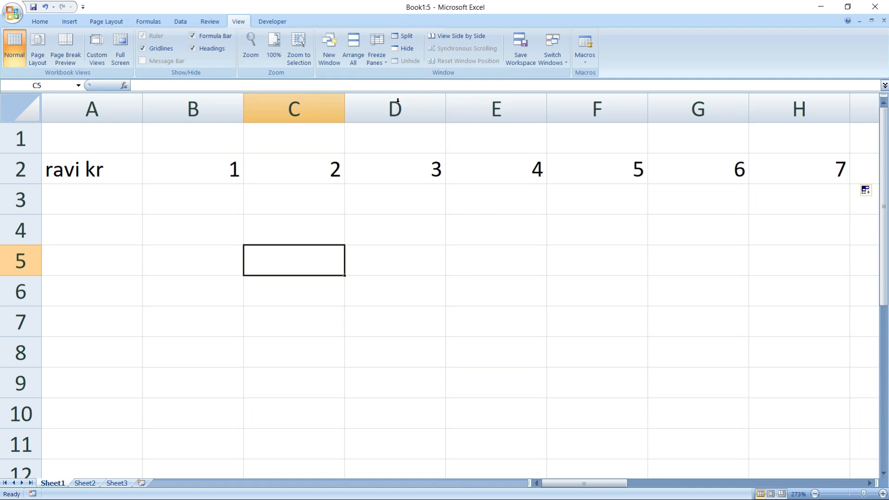
pyautogui.click(118, 108)
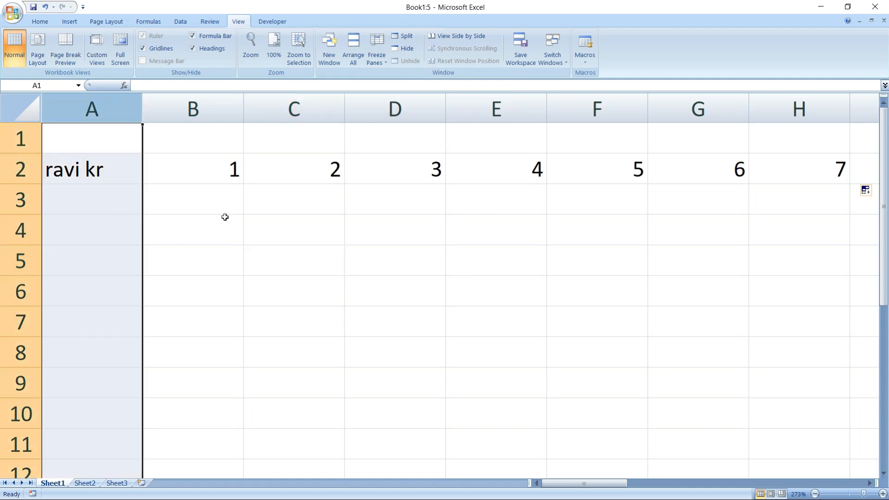
pyautogui.click(377, 44)
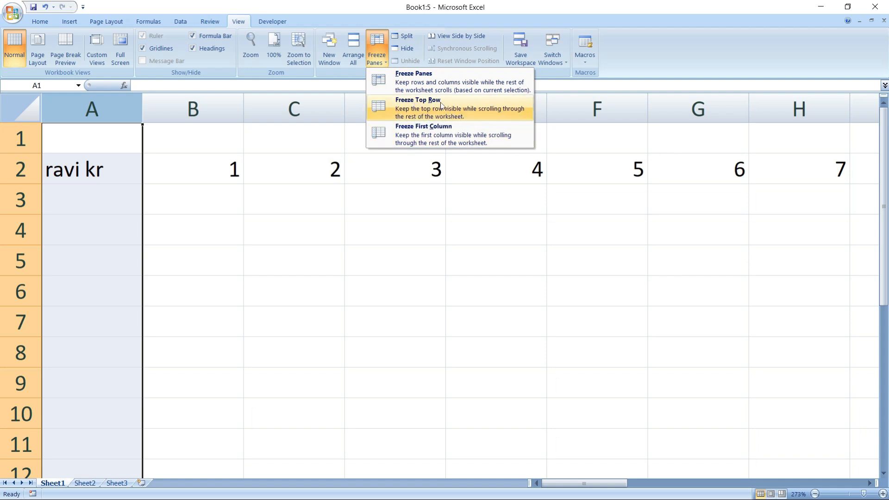
pyautogui.click(426, 135)
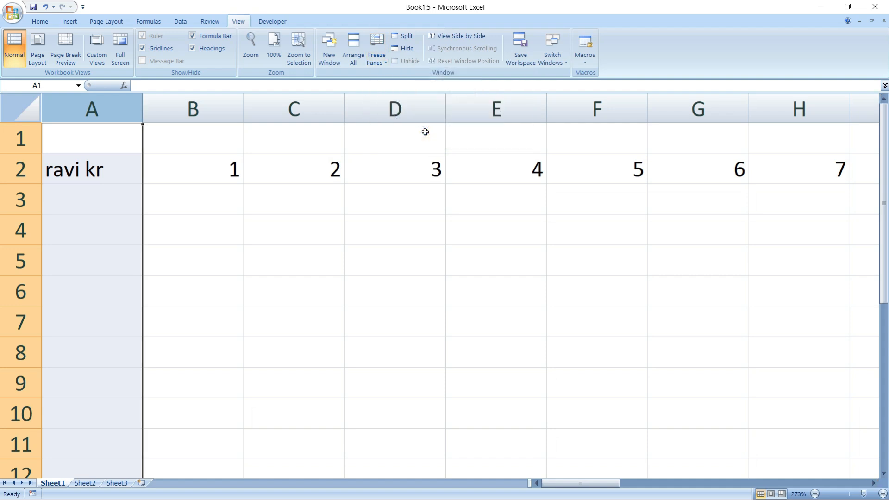
# Step: Test the frozen first column by scrolling sideways along row 2, and select column A
pyautogui.click(182, 168)
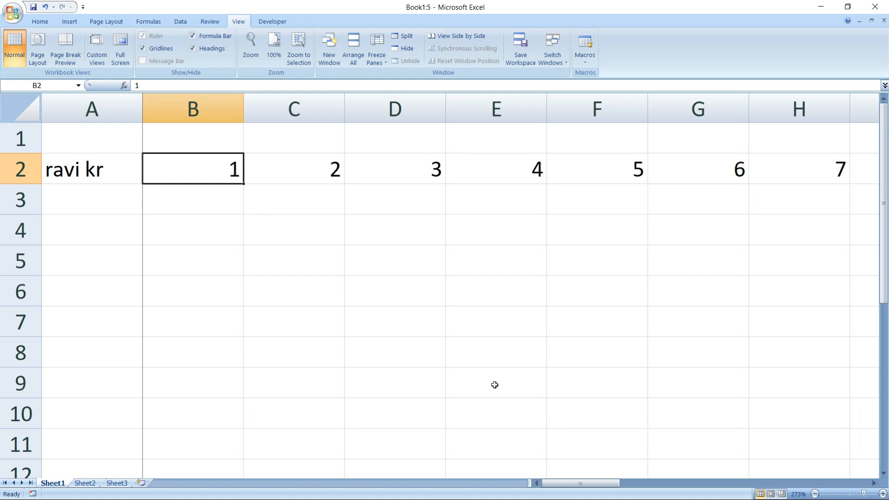
pyautogui.moveTo(567, 476); pyautogui.dragTo(546, 487)
pyautogui.click(116, 119)
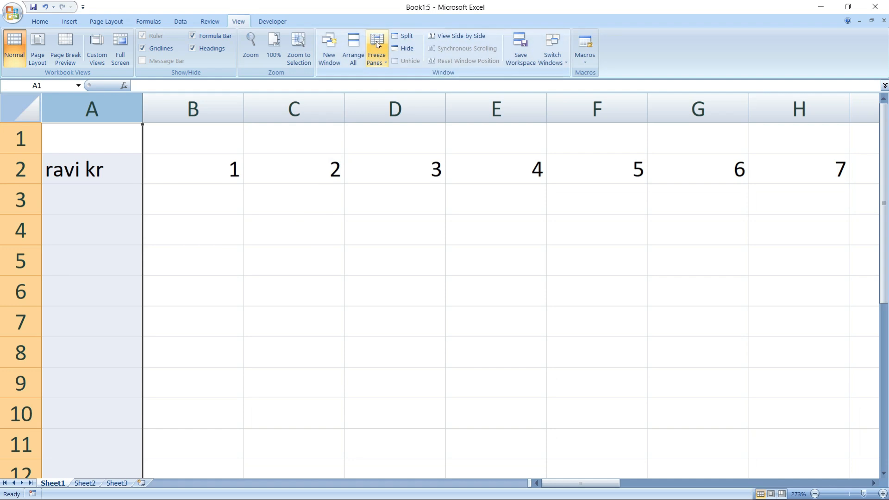
# Step: Unfreeze the worksheet panes and scroll sideways along row 2 to check that column A moves with the rest
pyautogui.click(377, 59)
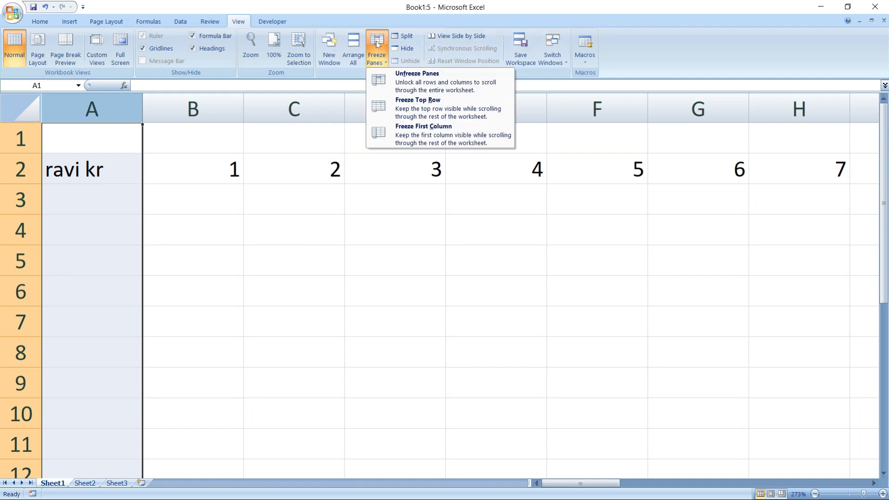
pyautogui.click(419, 81)
pyautogui.click(290, 247)
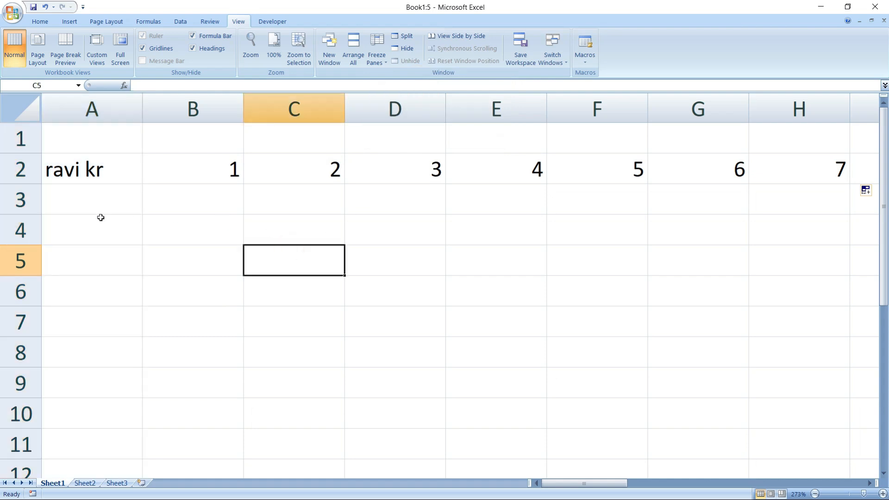
pyautogui.moveTo(598, 488); pyautogui.dragTo(569, 488)
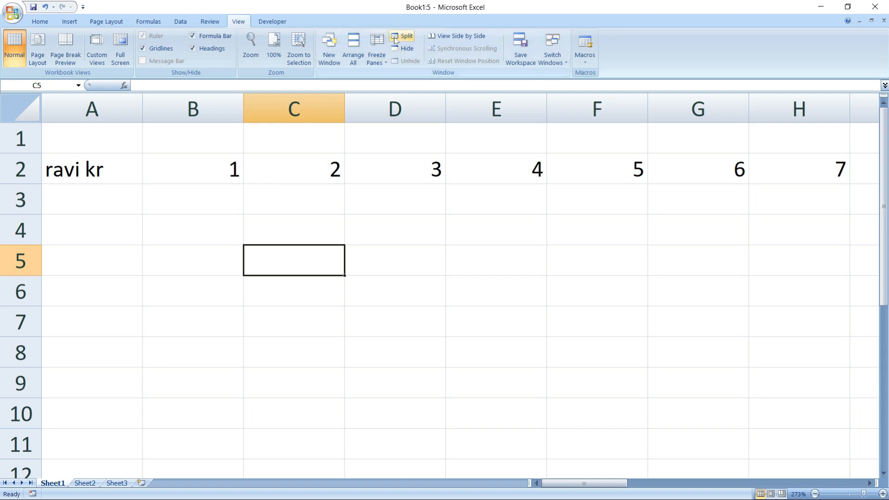
# Step: Split the worksheet into panes at cell D4, try selecting cells along row 4, and remove the split
pyautogui.click(414, 221)
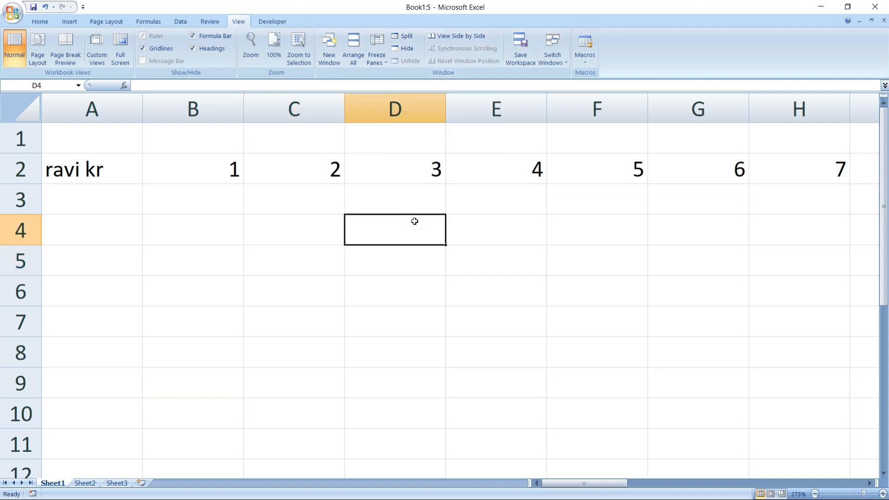
pyautogui.click(402, 36)
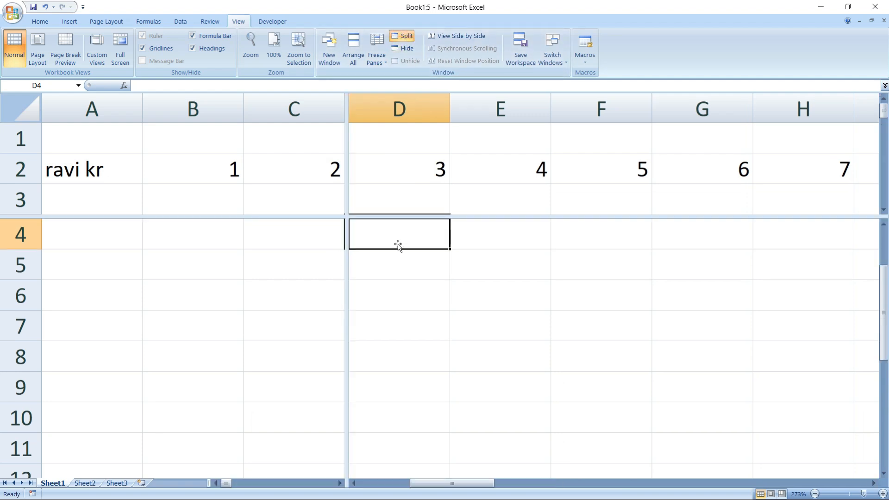
pyautogui.click(407, 274)
pyautogui.click(401, 235)
pyautogui.click(537, 241)
pyautogui.click(578, 243)
pyautogui.click(680, 242)
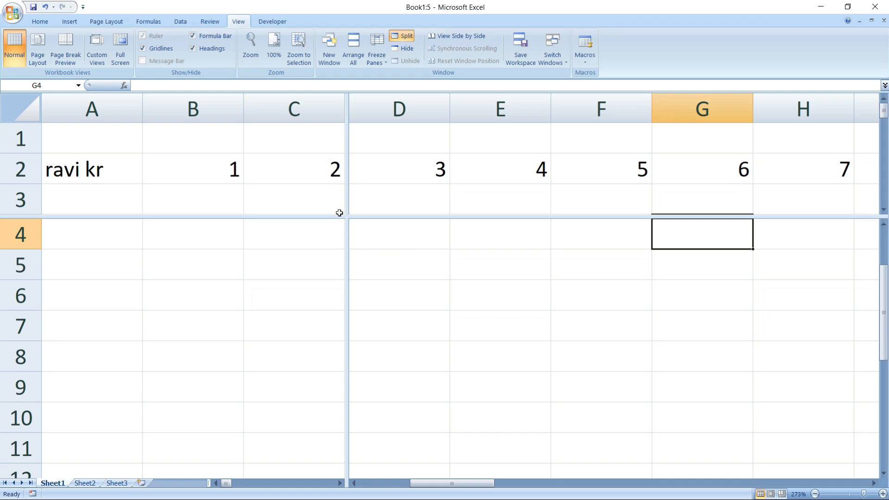
pyautogui.click(401, 36)
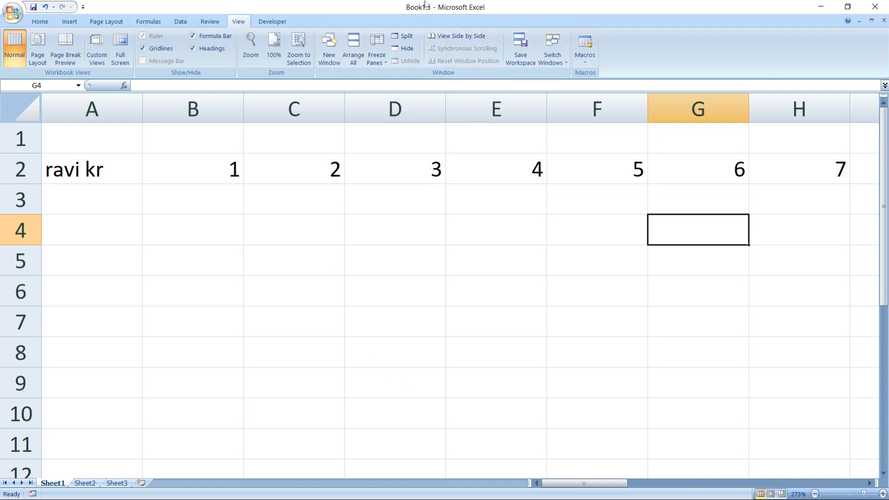
# Step: Hide all the Book1 windows one after another, checking the list of remaining open windows in between
pyautogui.click(403, 49)
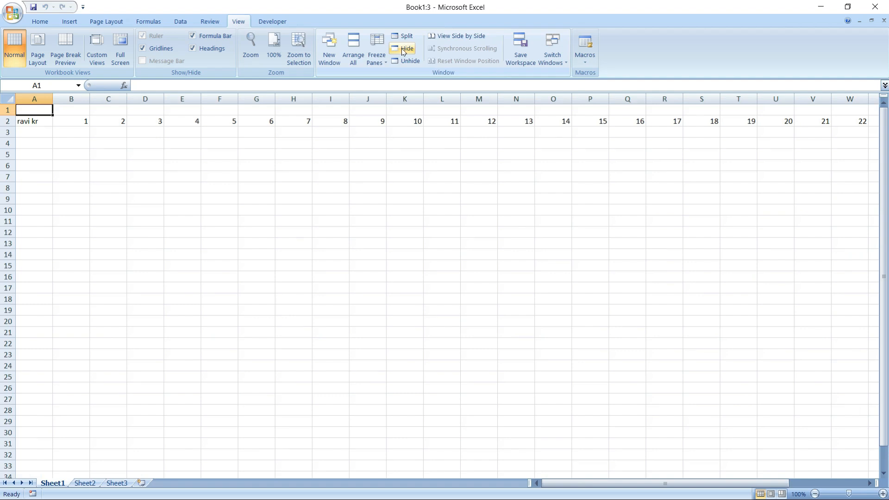
pyautogui.click(403, 49)
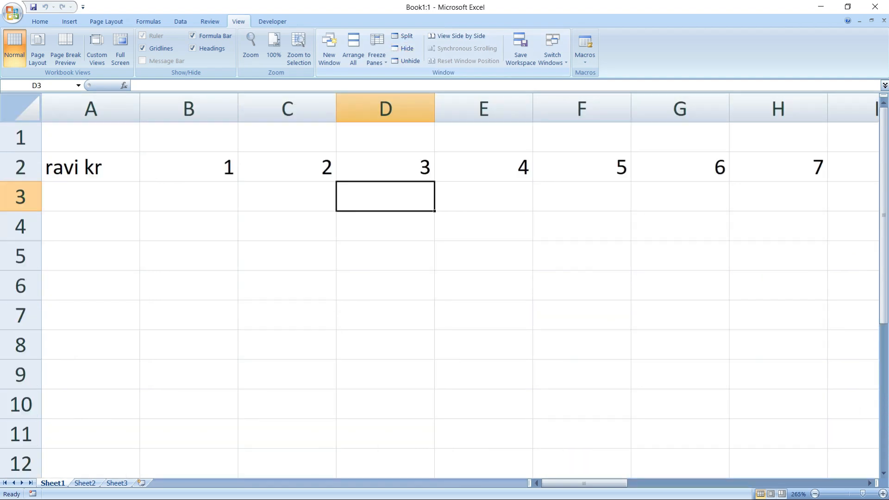
pyautogui.click(551, 63)
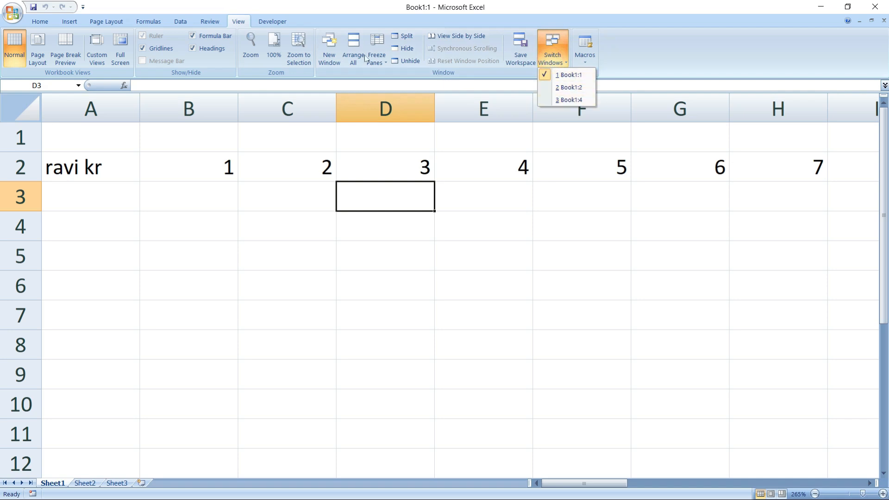
pyautogui.click(405, 49)
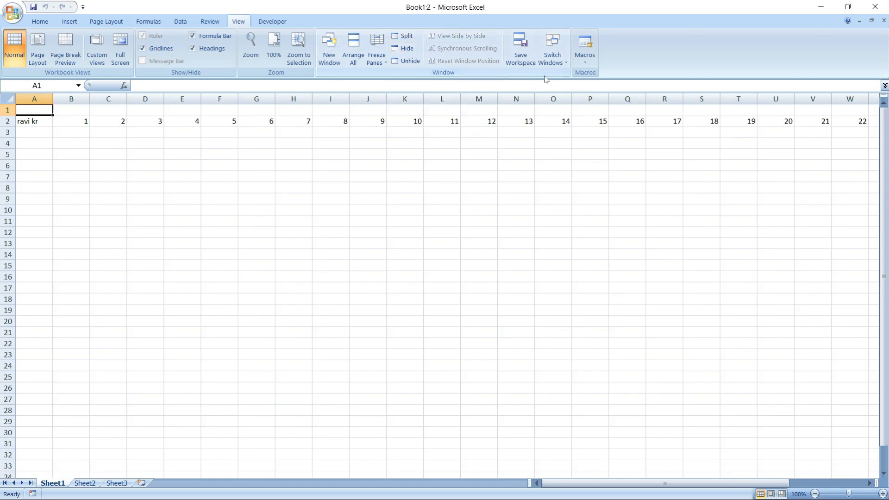
pyautogui.click(552, 60)
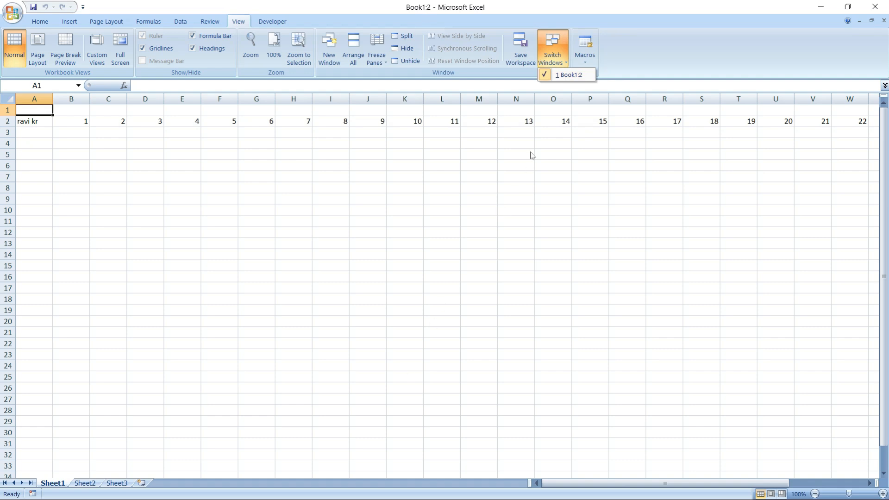
pyautogui.click(406, 49)
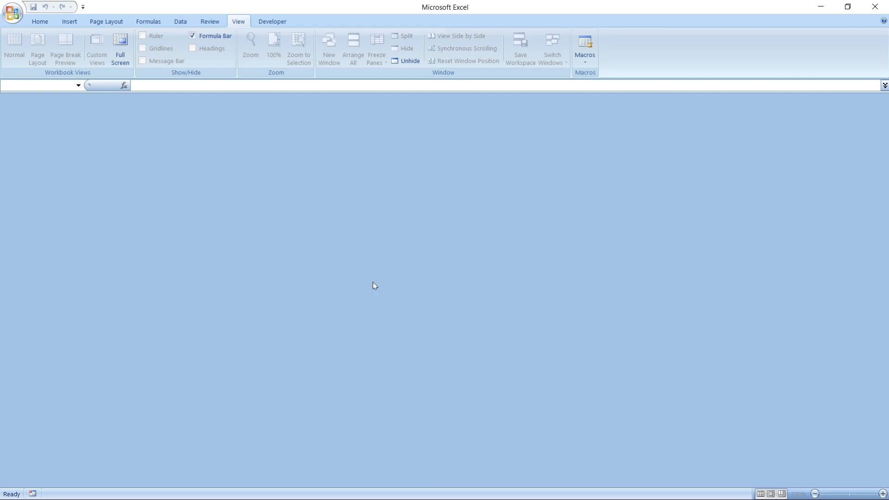
# Step: Unhide the Book1:2 and Book1:3 windows
pyautogui.click(407, 62)
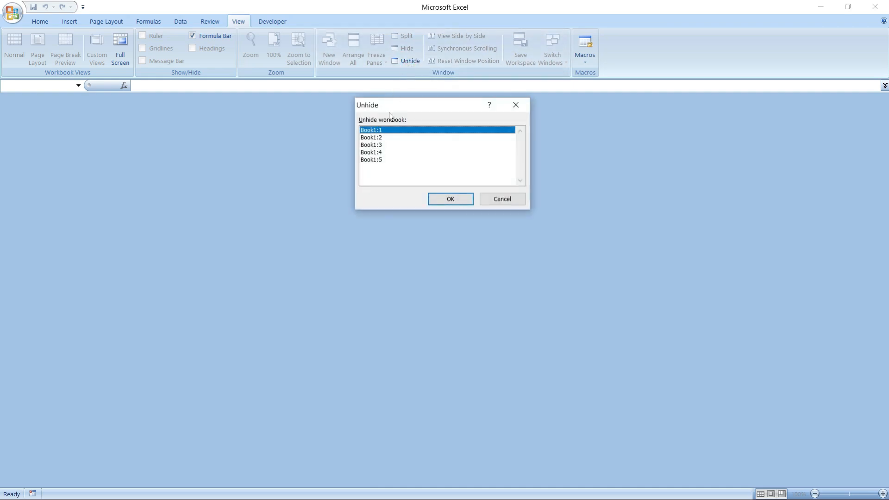
pyautogui.click(378, 138)
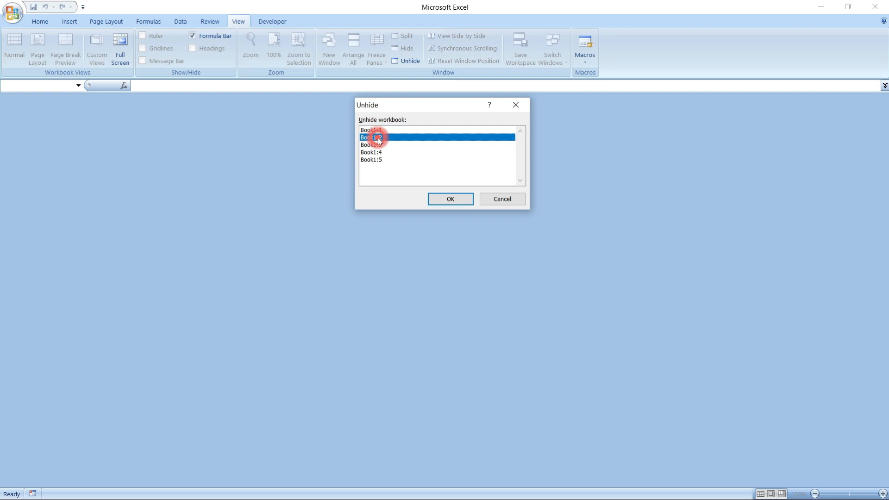
pyautogui.click(441, 200)
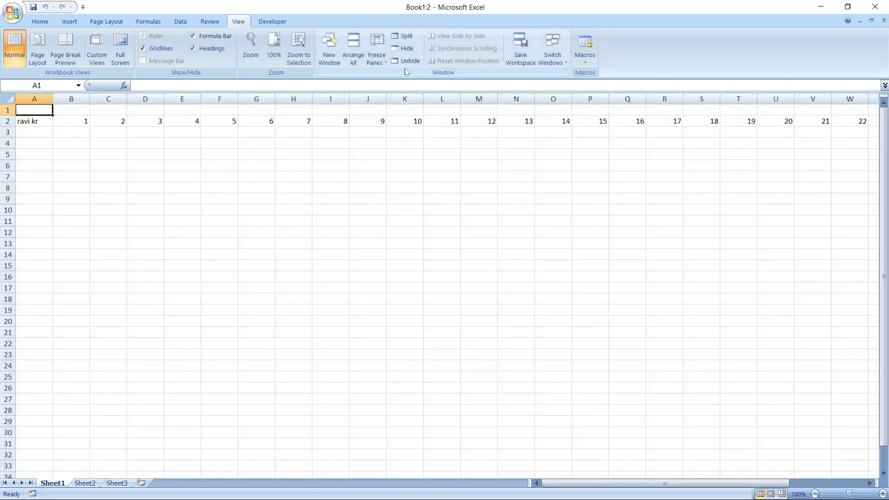
pyautogui.click(406, 62)
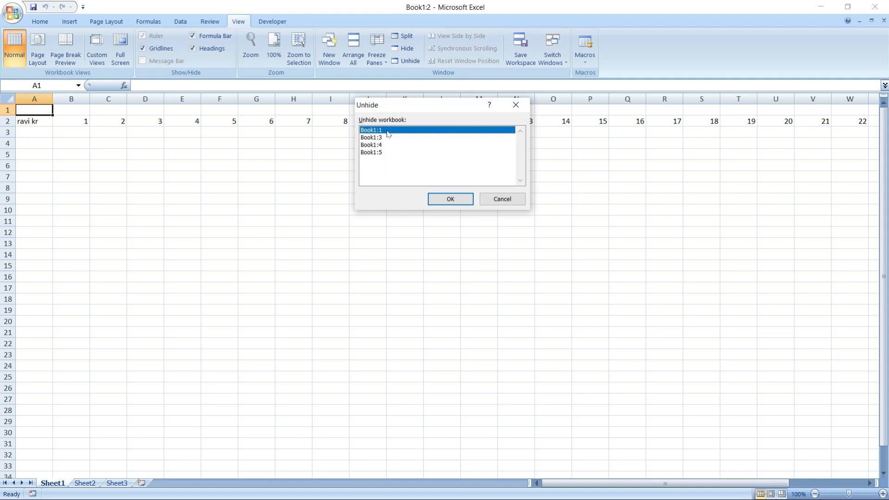
pyautogui.click(378, 138)
pyautogui.click(450, 198)
# Step: Unhide the remaining Book1:1, Book1:4 and Book1:5 windows one by one
pyautogui.click(405, 62)
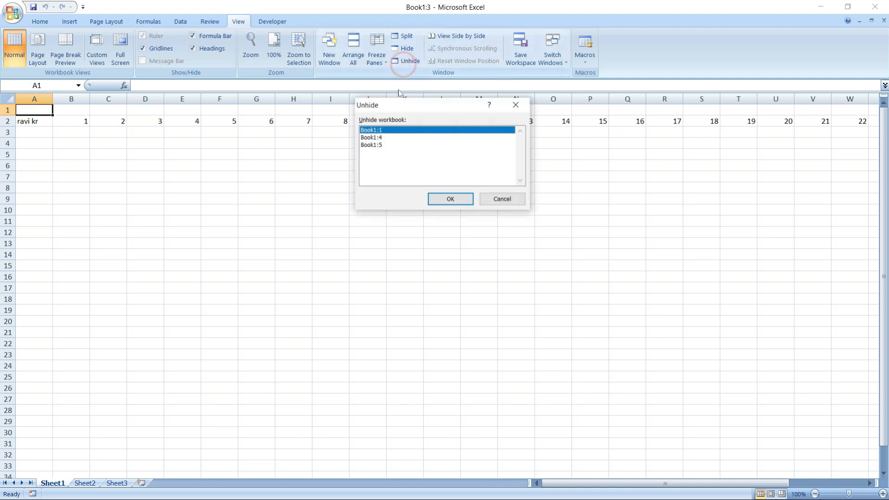
pyautogui.click(443, 199)
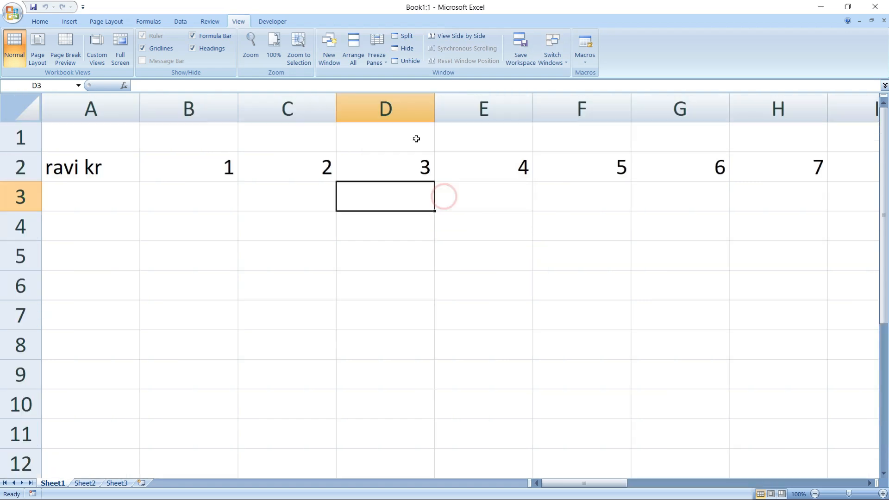
pyautogui.click(406, 61)
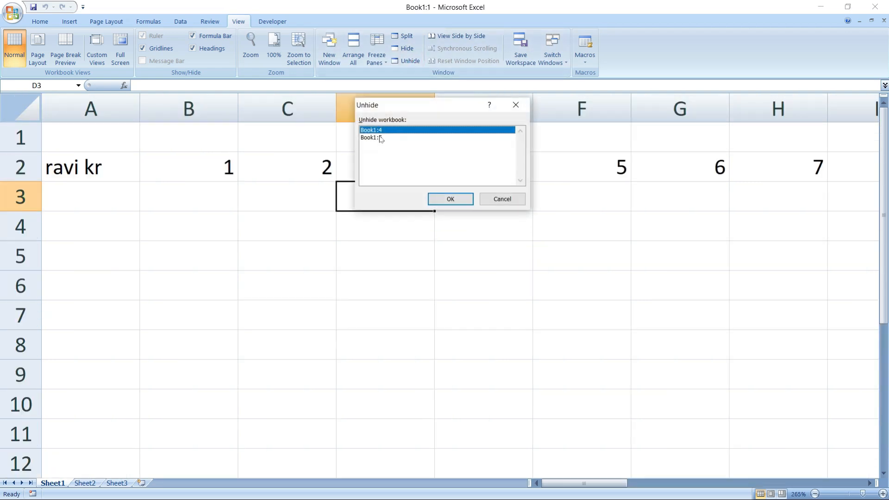
pyautogui.click(448, 198)
pyautogui.click(401, 61)
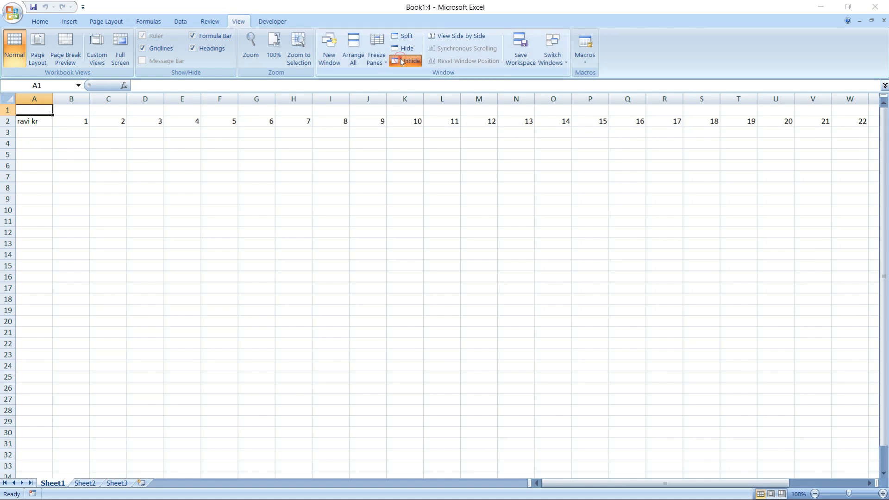
pyautogui.click(457, 198)
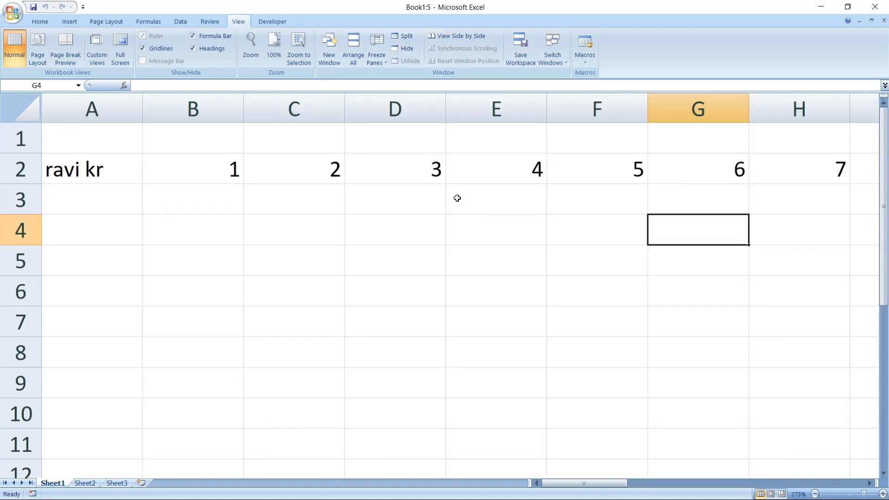
# Step: View the Book1:5 window side by side with Book1:1
pyautogui.click(456, 40)
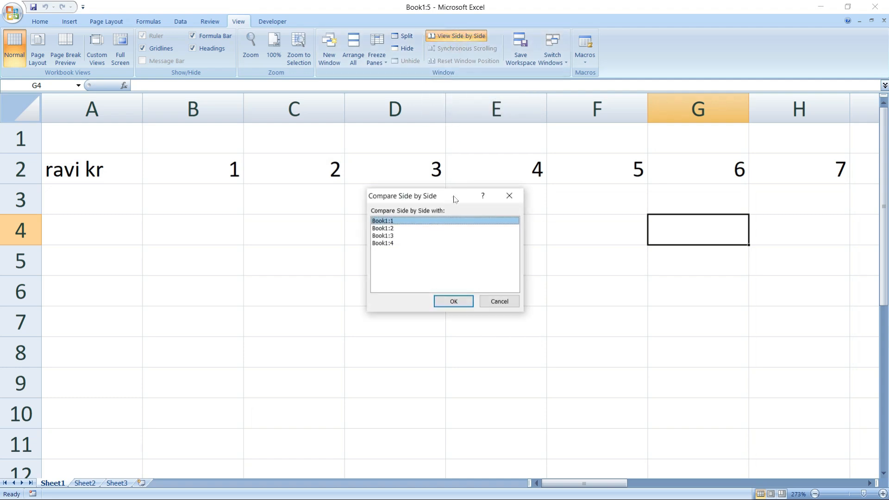
pyautogui.moveTo(454, 199); pyautogui.dragTo(452, 144)
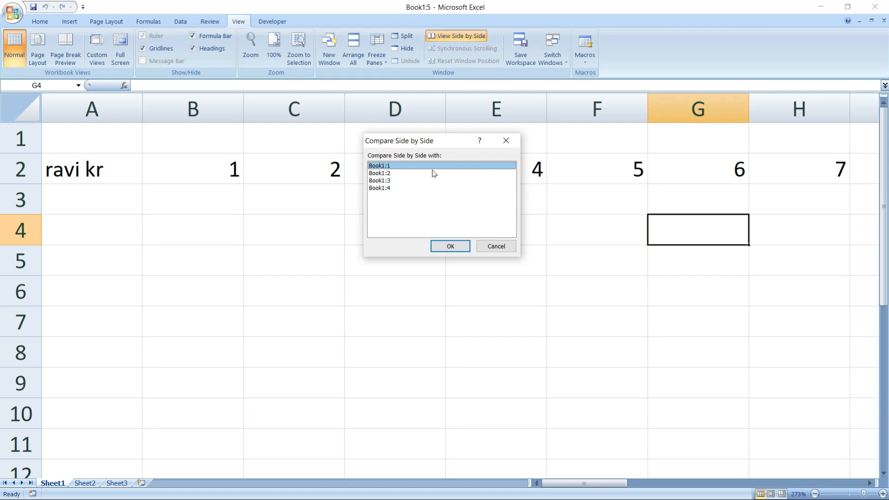
pyautogui.click(450, 247)
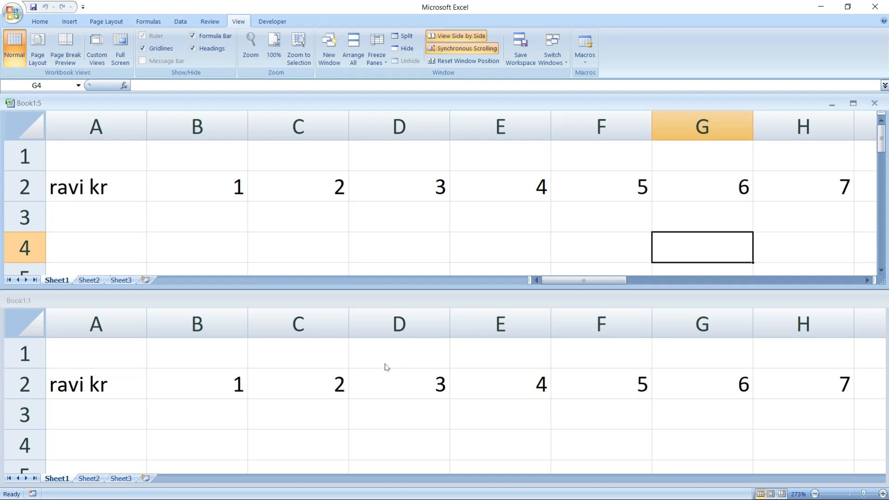
# Step: Test synchronous scrolling of Book1:5 and Book1:1 by scrolling down, up and sideways
pyautogui.scroll(-7, 395, 377)
pyautogui.scroll(7, 399, 385)
pyautogui.scroll(-12, 399, 387)
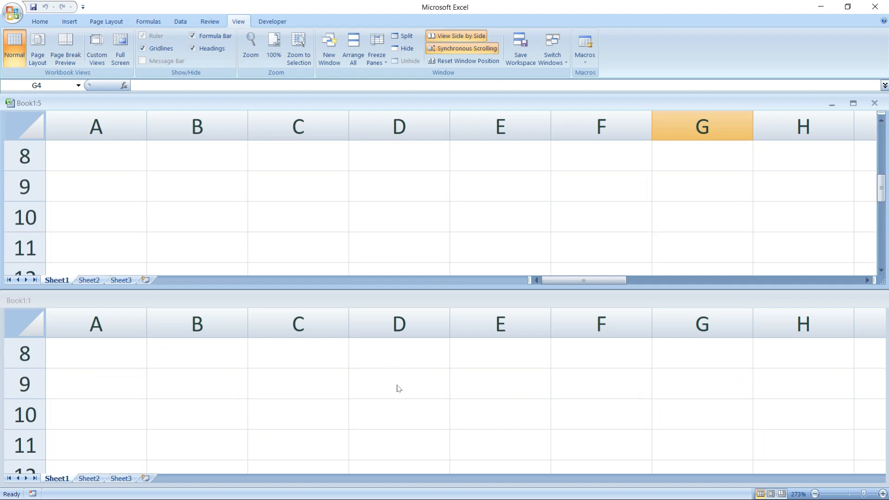
pyautogui.scroll(12, 398, 388)
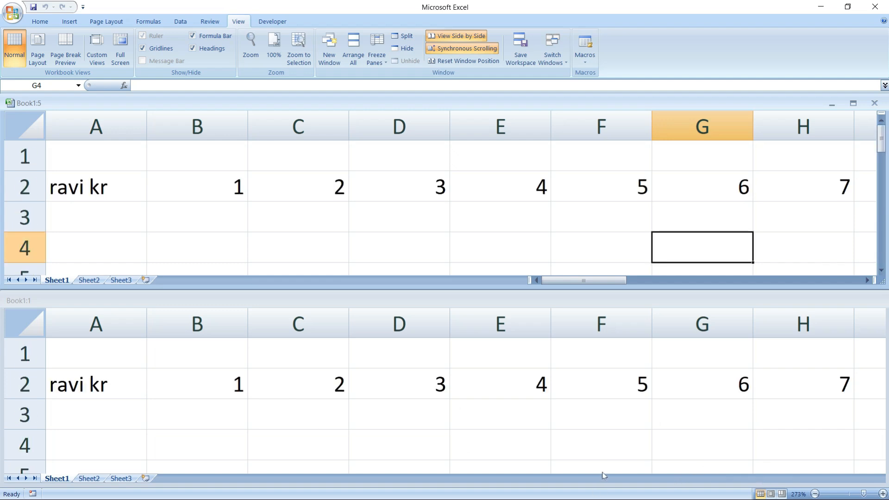
pyautogui.moveTo(598, 281); pyautogui.dragTo(567, 273)
# Step: Enter 2 in cell C3 of the Book1:5 window and activate the Book1:1 window
pyautogui.click(286, 221)
pyautogui.write('2')
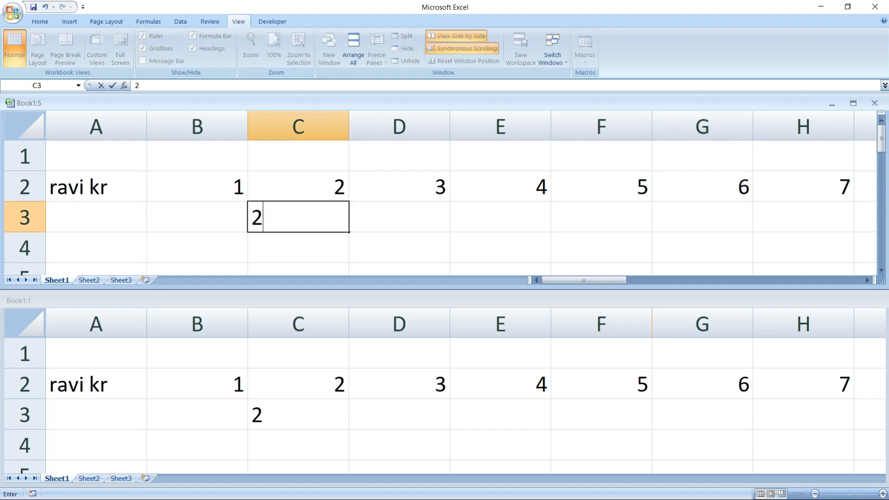
pyautogui.click(314, 407)
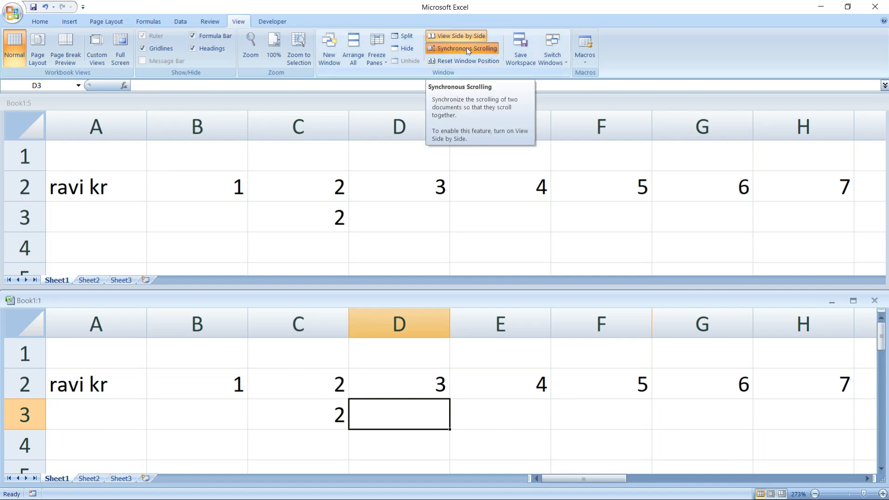
# Step: Scroll the Book1:1 window up and down, and Book1:5 sideways, to check that both windows move together
pyautogui.scroll(-12, 480, 202)
pyautogui.scroll(12, 480, 201)
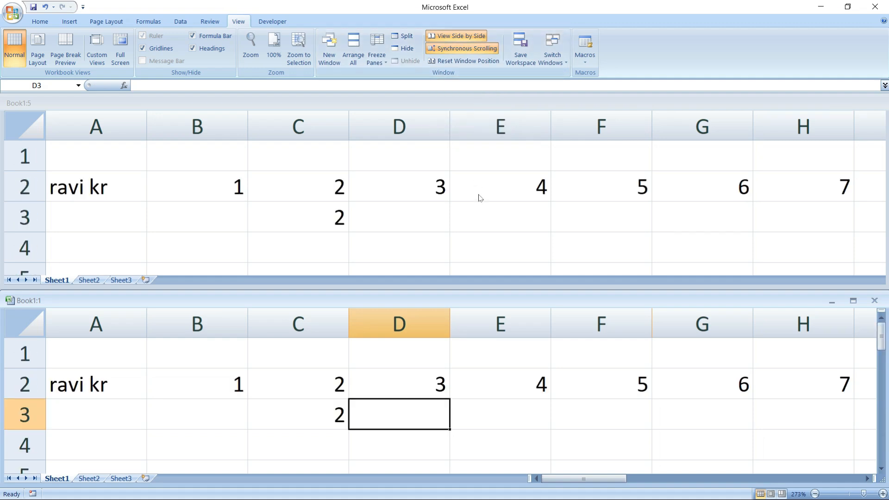
pyautogui.scroll(-12, 480, 197)
pyautogui.scroll(12, 480, 197)
pyautogui.click(585, 197)
pyautogui.moveTo(602, 280); pyautogui.dragTo(565, 301)
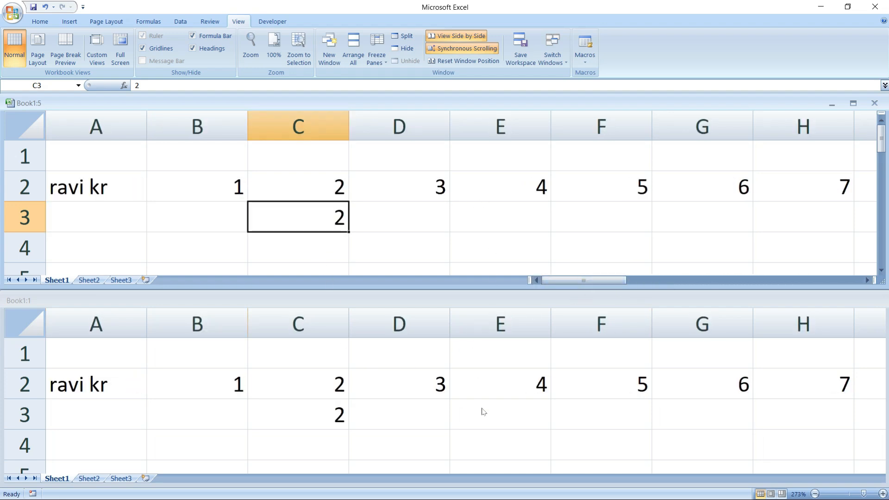
# Step: Turn off synchronous scrolling and test it by scrolling the Book1:5 window down and back up
pyautogui.click(457, 49)
pyautogui.scroll(-2, 439, 204)
pyautogui.scroll(-12, 440, 204)
pyautogui.scroll(14, 436, 206)
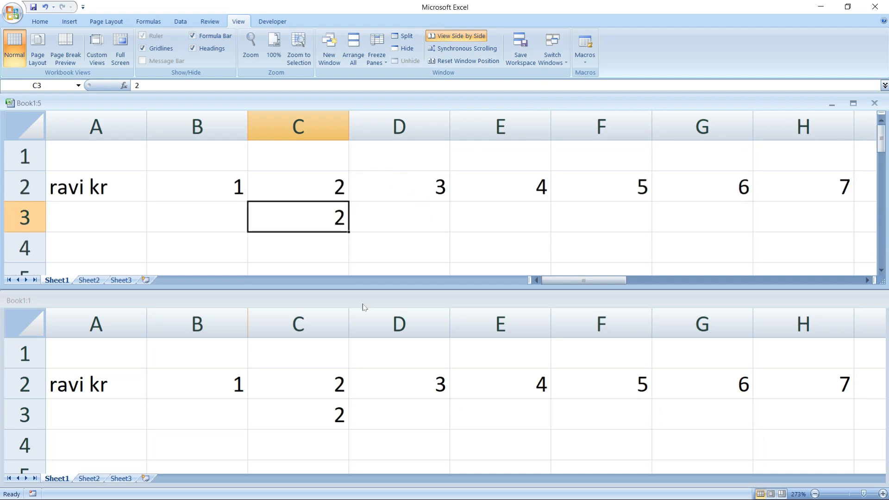
# Step: Scroll the Book1:1 window and the Book1:5 window in turn to check that each moves independently
pyautogui.click(505, 383)
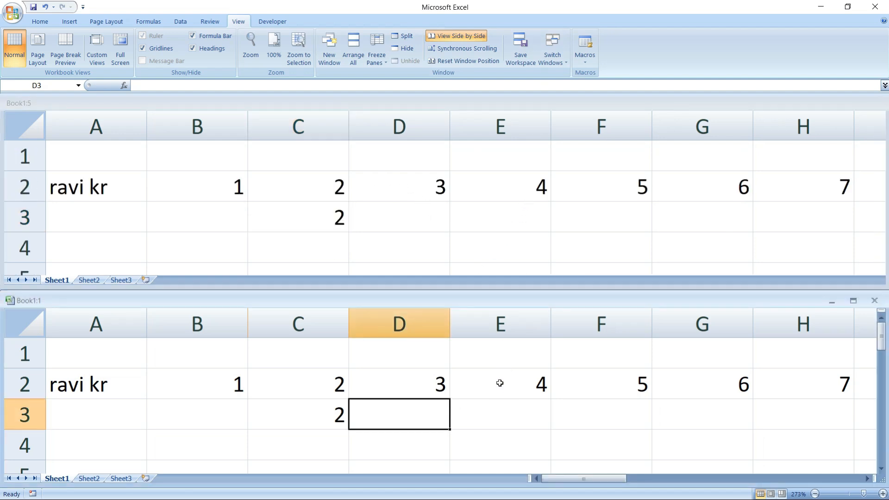
pyautogui.scroll(-20, 498, 383)
pyautogui.scroll(14, 497, 383)
pyautogui.scroll(14, 497, 383)
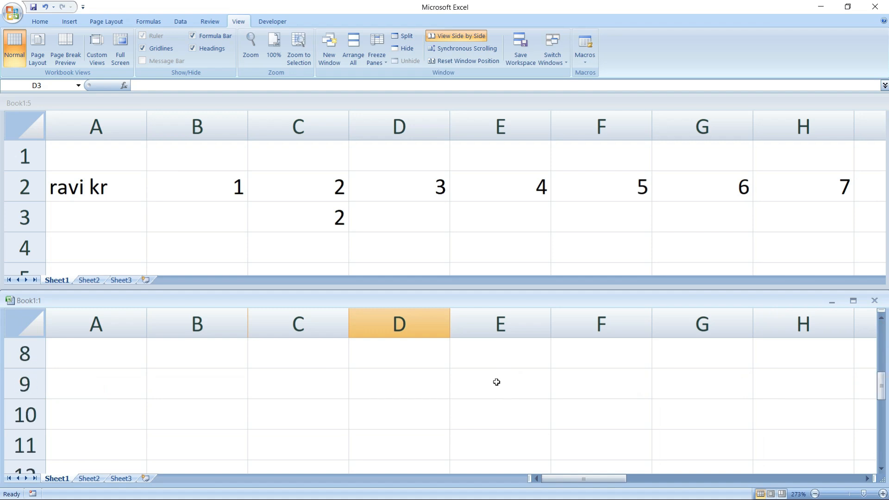
pyautogui.click(455, 187)
pyautogui.scroll(-16, 487, 218)
pyautogui.scroll(16, 486, 217)
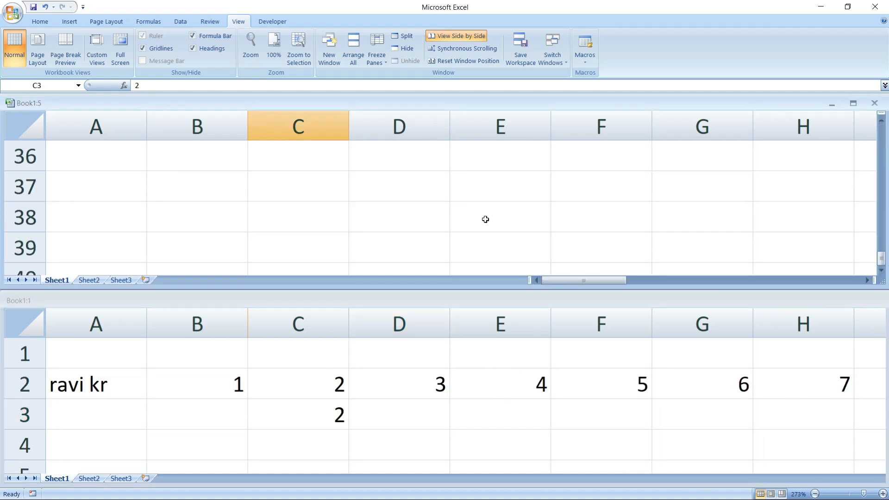
# Step: Test synchronous scrolling by turning it on, scrolling the Book1:5 window down and back up, and turning it off
pyautogui.click(462, 49)
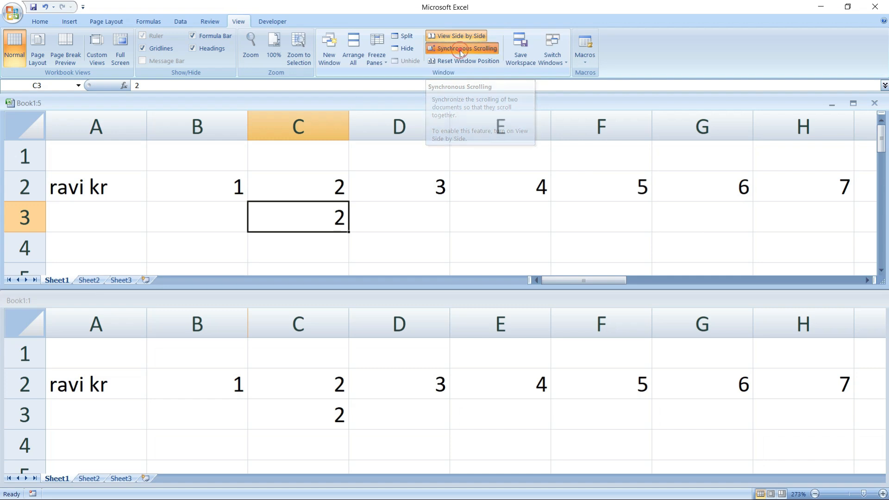
pyautogui.scroll(-7, 409, 185)
pyautogui.scroll(5, 409, 188)
pyautogui.scroll(3, 409, 188)
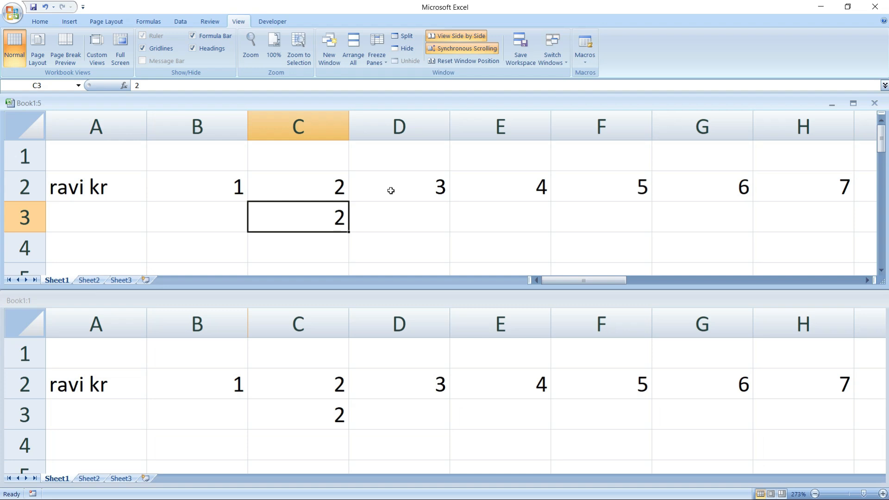
pyautogui.click(463, 49)
# Step: Reset the side-by-side window positions and maximize the Book1:5 window
pyautogui.click(460, 62)
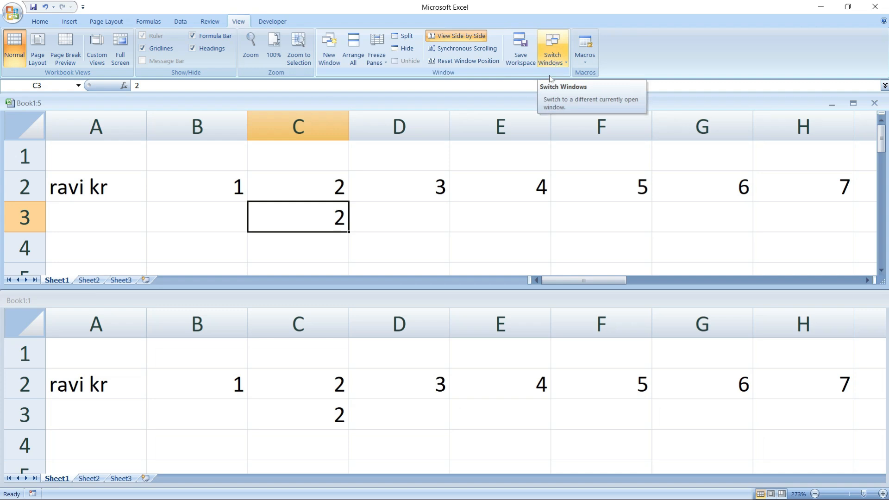
pyautogui.click(853, 104)
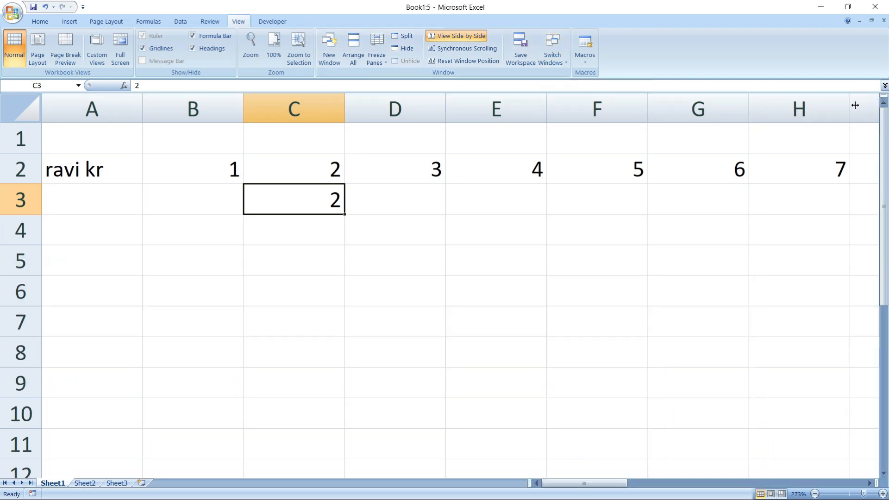
# Step: Switch between the open workbook windows: Book1:1, Book1:3, and back to Book1:5
pyautogui.click(554, 59)
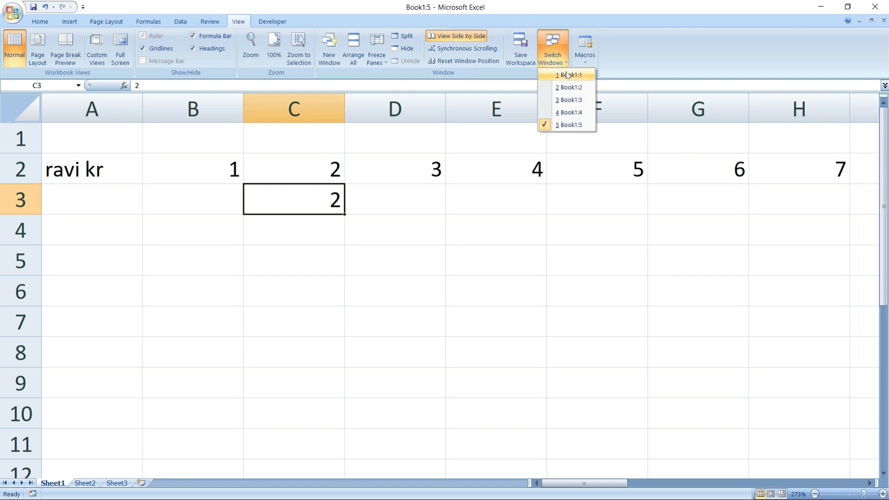
pyautogui.click(568, 76)
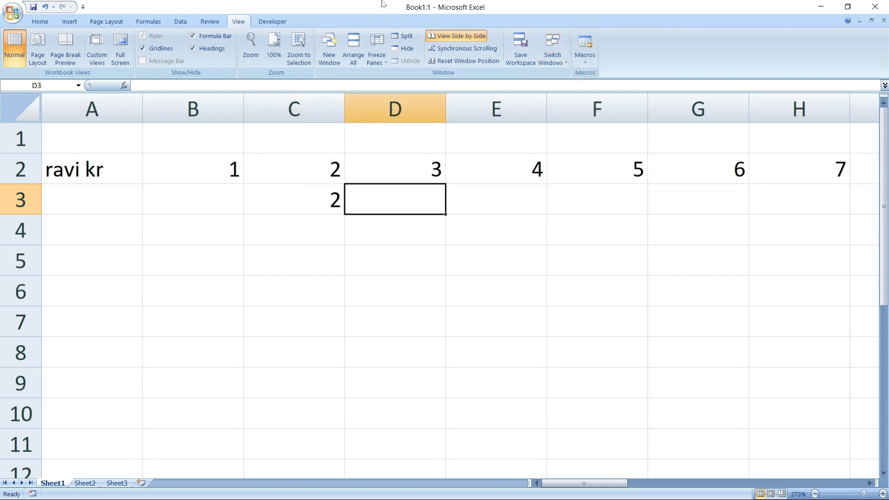
pyautogui.click(553, 51)
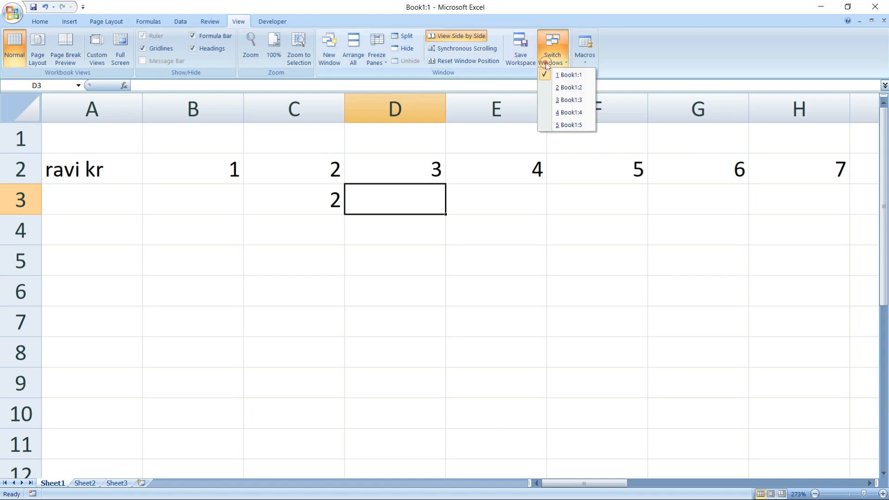
pyautogui.click(565, 100)
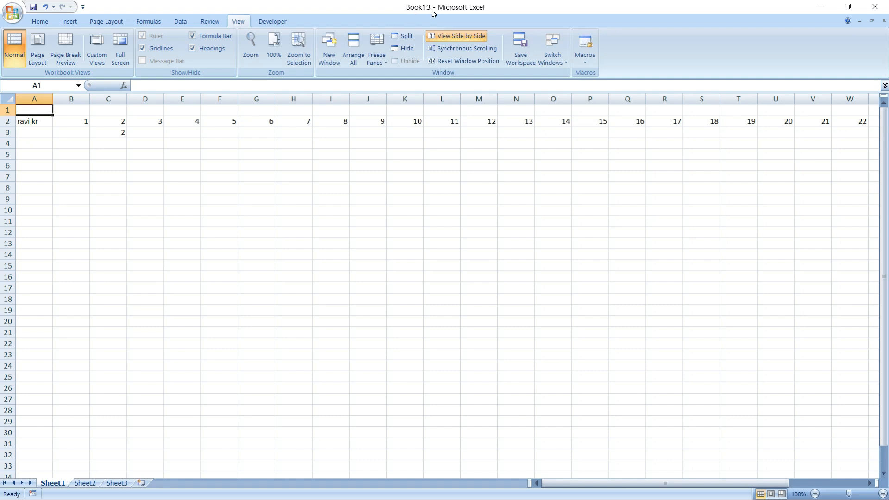
pyautogui.click(553, 51)
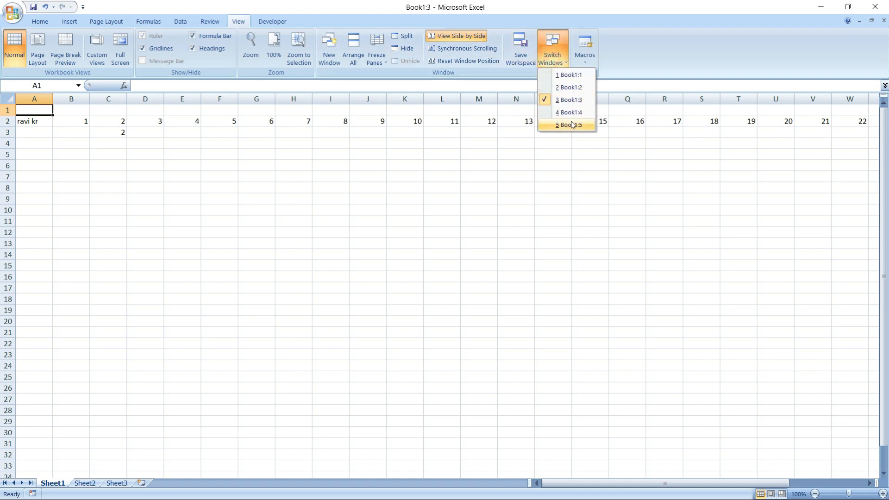
pyautogui.click(572, 125)
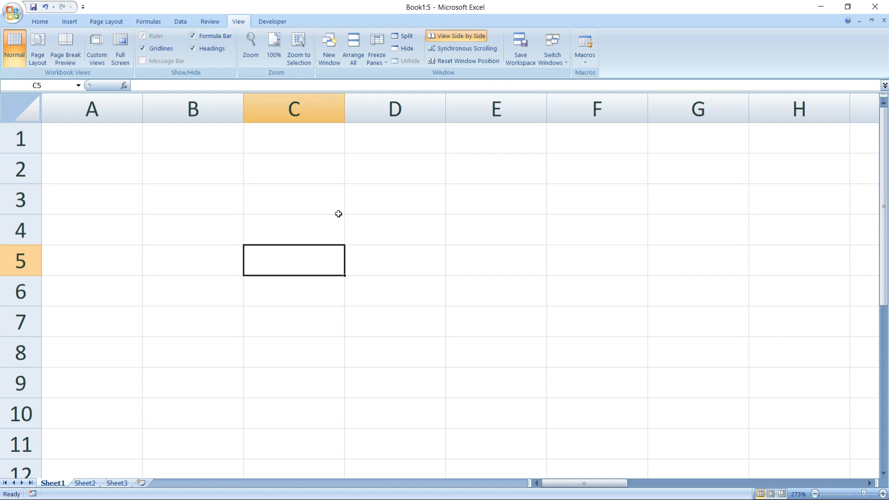
# Step: Select cell F4 and start recording a macro with the default name Macro1, stored in This Workbook
pyautogui.moveTo(298, 200); pyautogui.dragTo(538, 345)
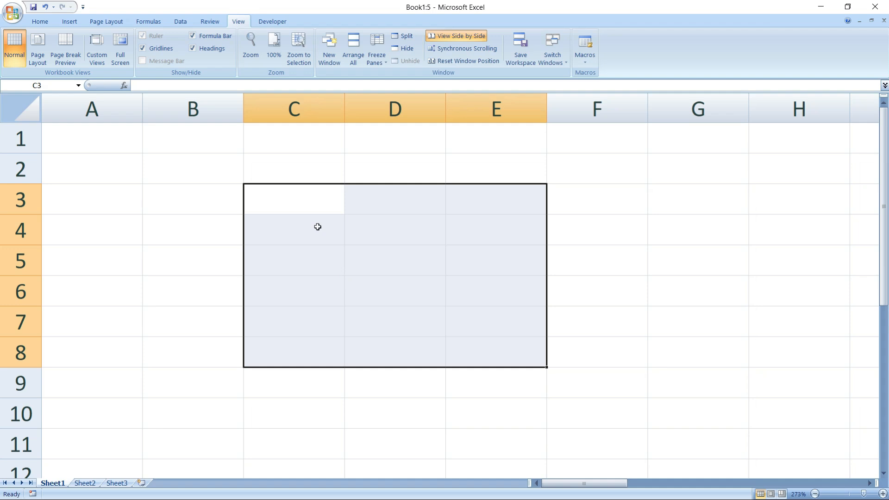
pyautogui.click(604, 225)
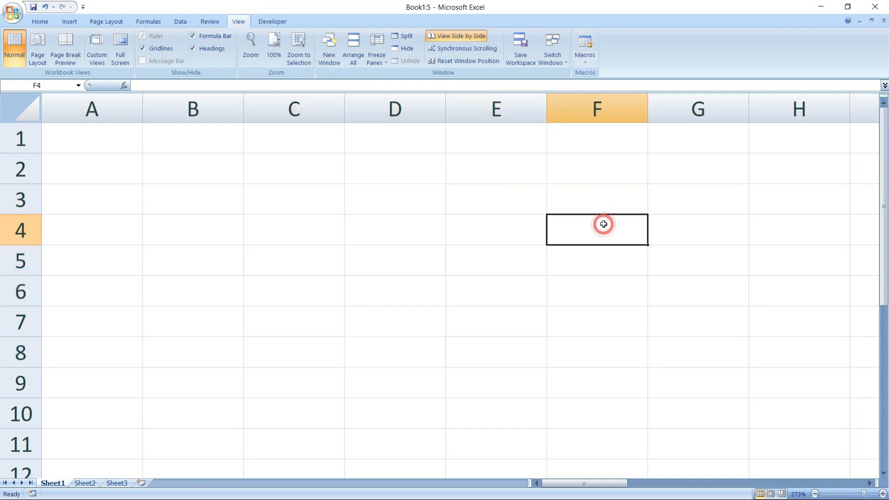
pyautogui.click(585, 65)
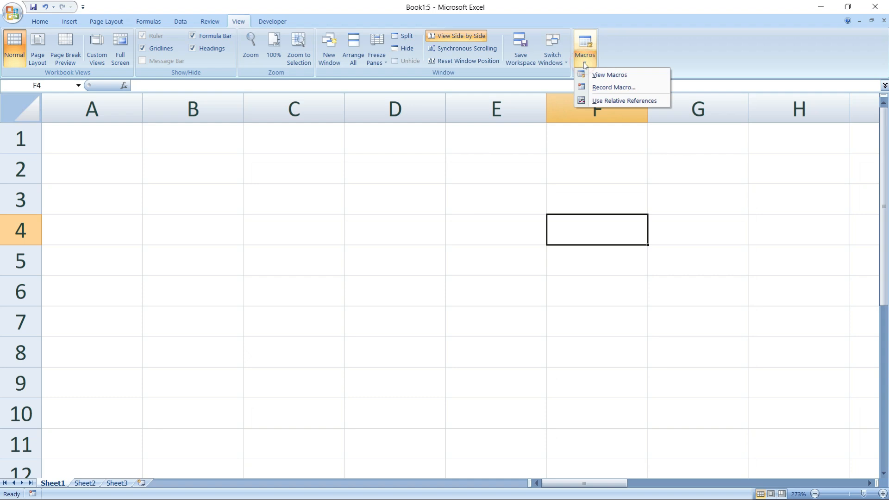
pyautogui.click(613, 88)
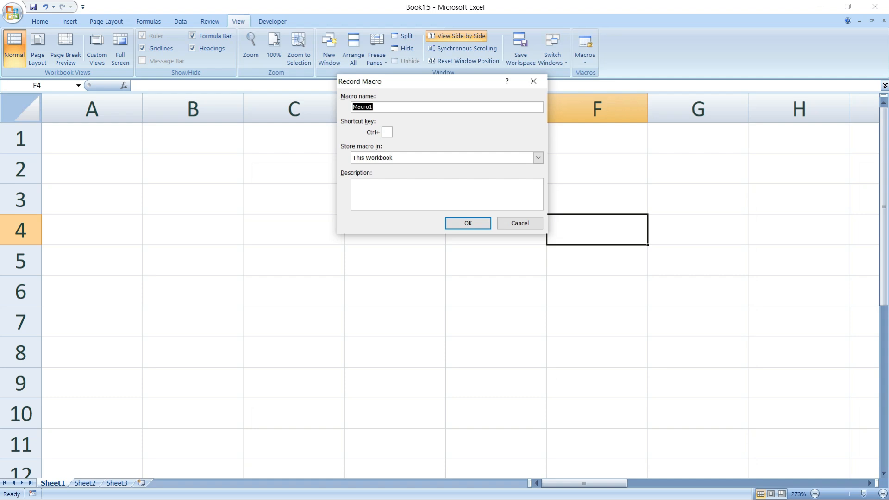
pyautogui.click(465, 224)
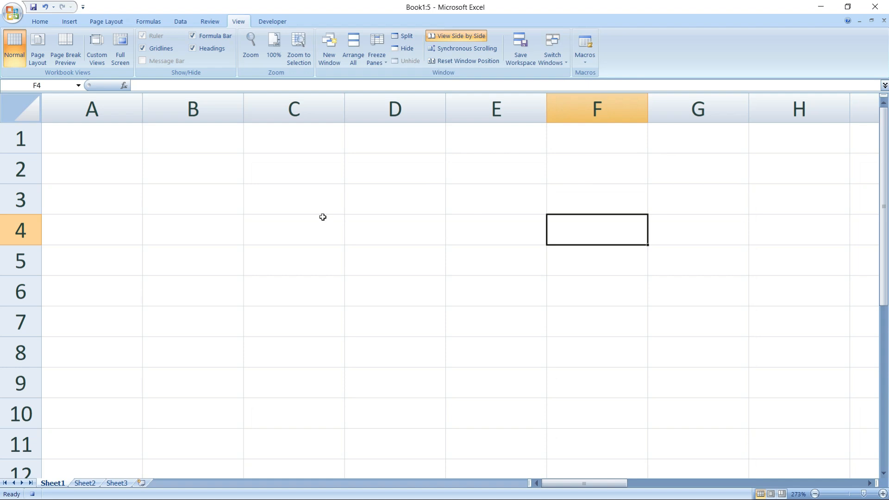
# Step: Enter the headings "name" in cell D3 and "item" in cell E3
pyautogui.click(360, 195)
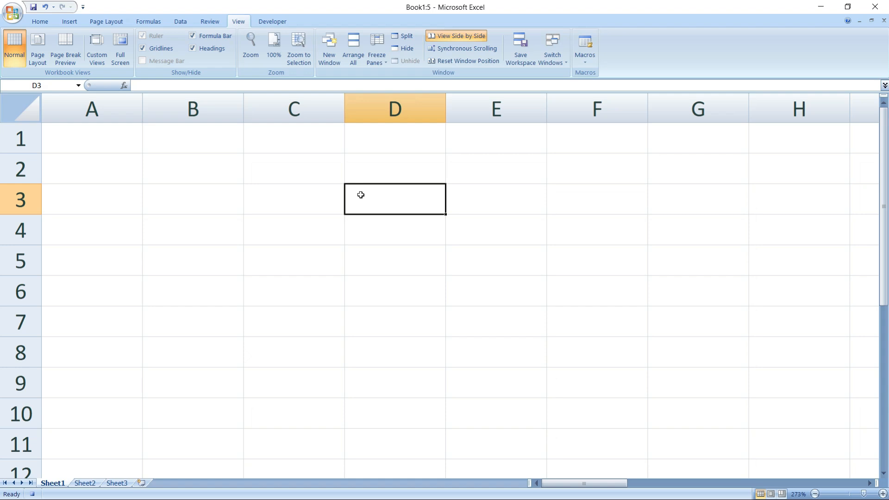
pyautogui.write('na')
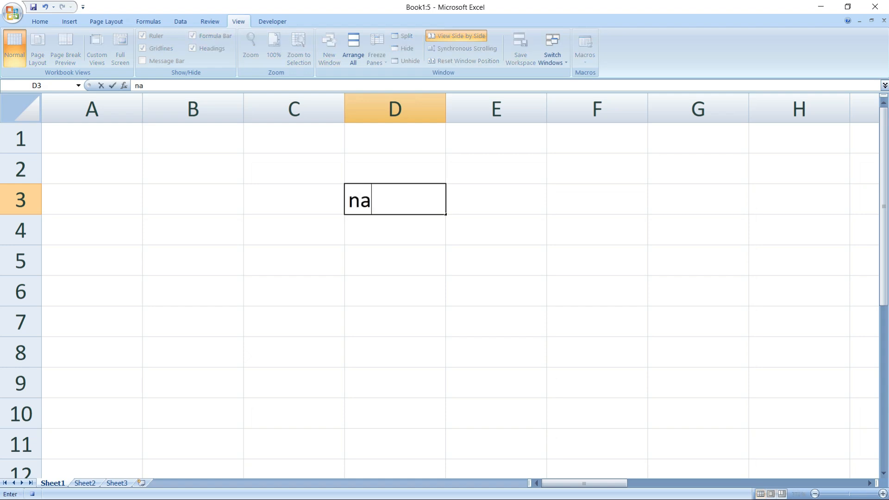
pyautogui.write('me')
pyautogui.press('Tab')
pyautogui.write('item')
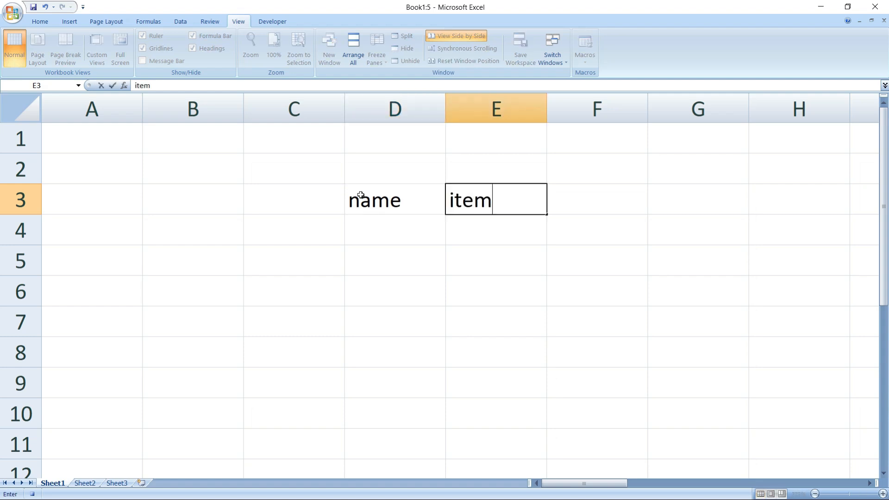
# Step: Enter three people's names in cells D4 to D6 below the "name" heading
pyautogui.click(380, 229)
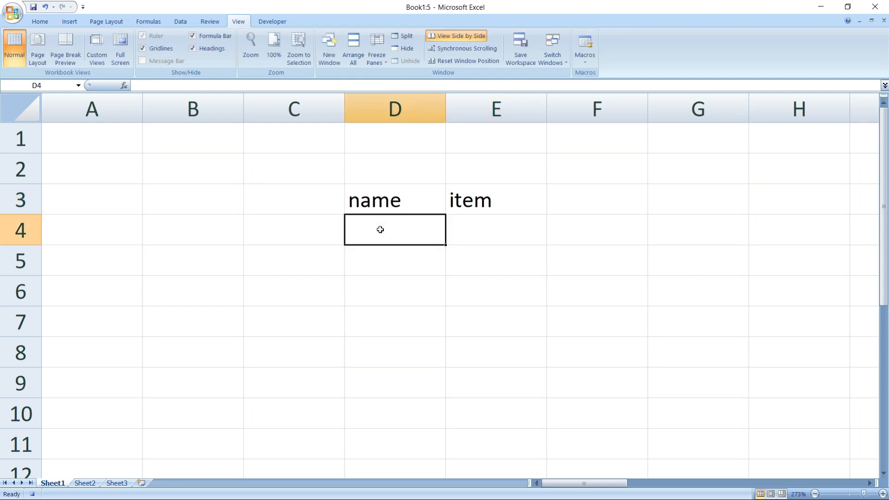
pyautogui.write('rav')
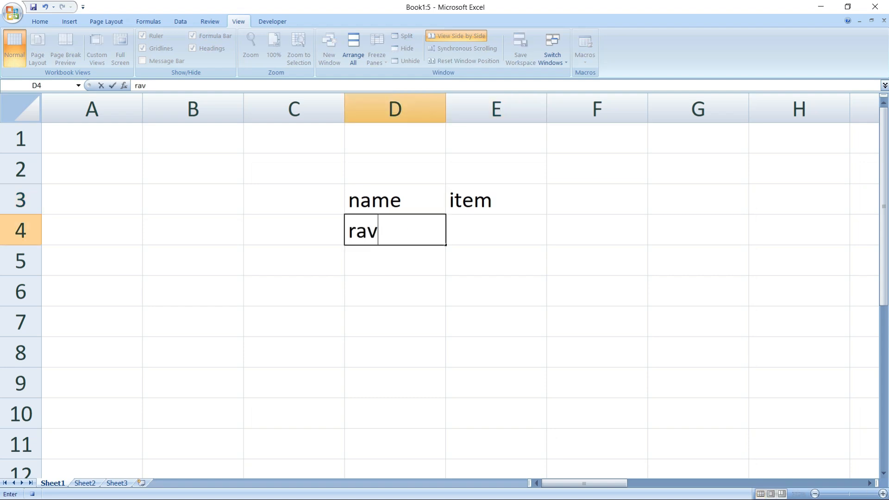
pyautogui.write('i kr')
pyautogui.click(415, 258)
pyautogui.write('mo')
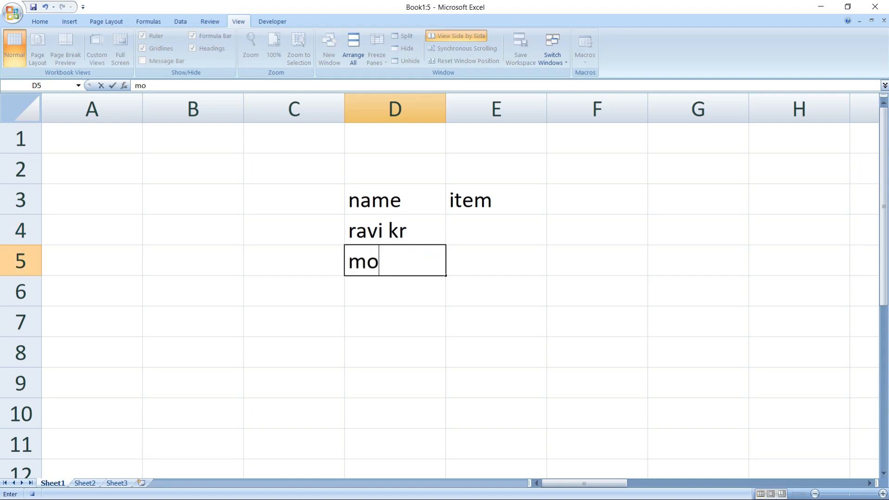
pyautogui.write('han kr')
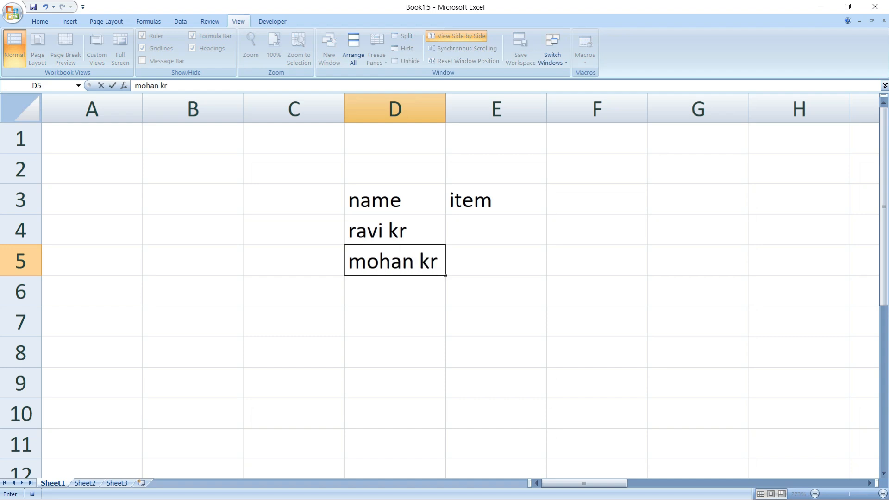
pyautogui.press('Return')
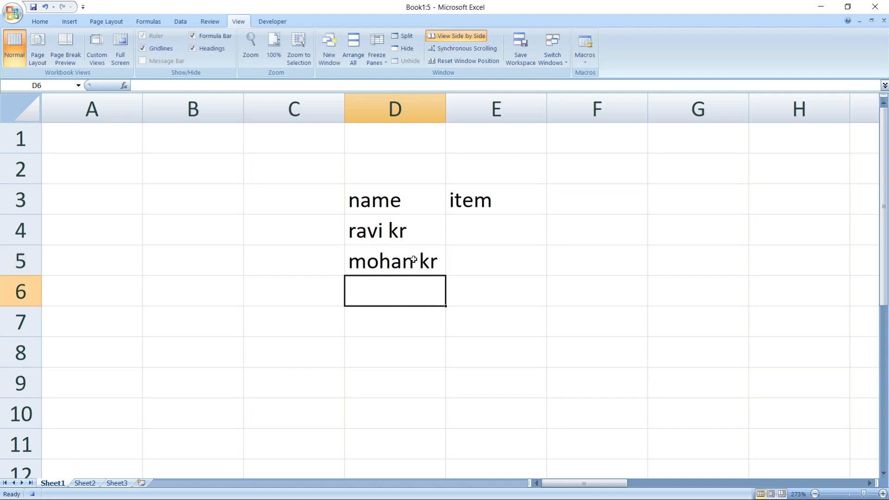
pyautogui.write('s')
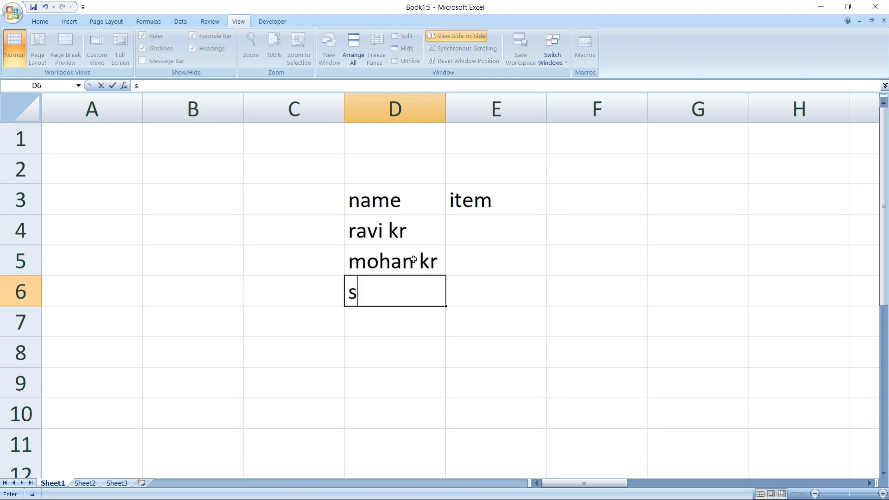
pyautogui.write('ohit')
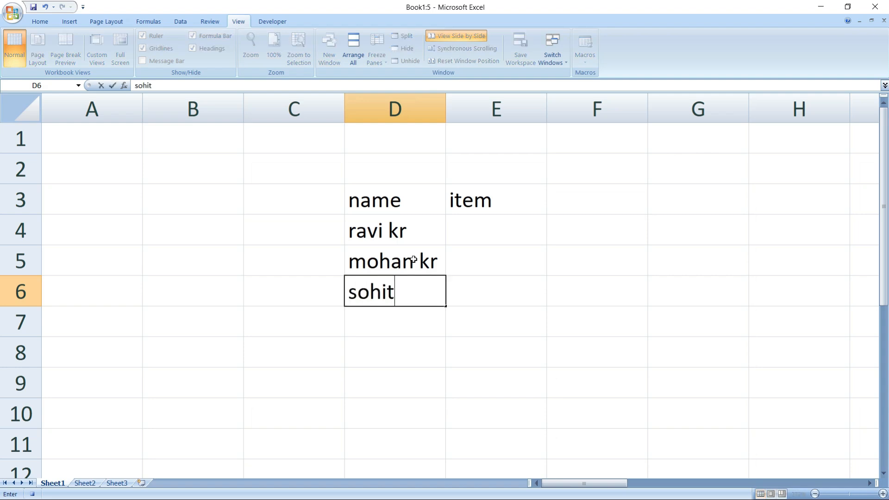
pyautogui.write(' kr')
# Step: Select cell C7 and stop recording the macro
pyautogui.click(309, 308)
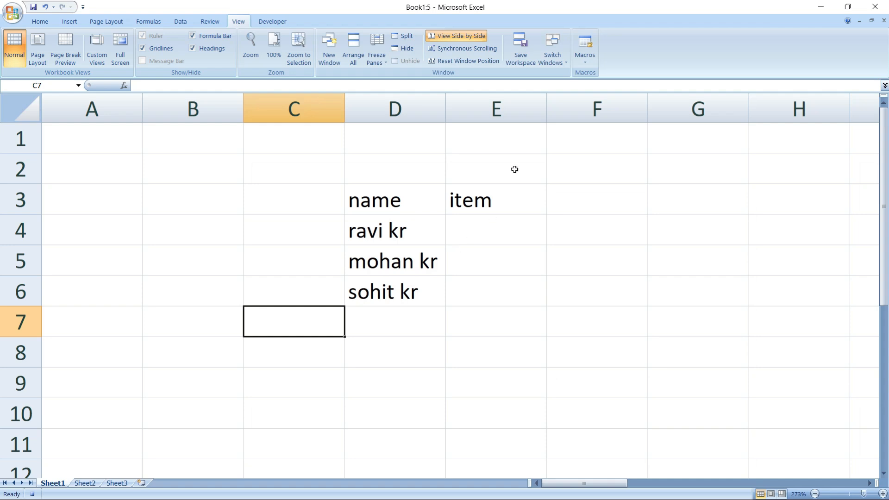
pyautogui.click(586, 66)
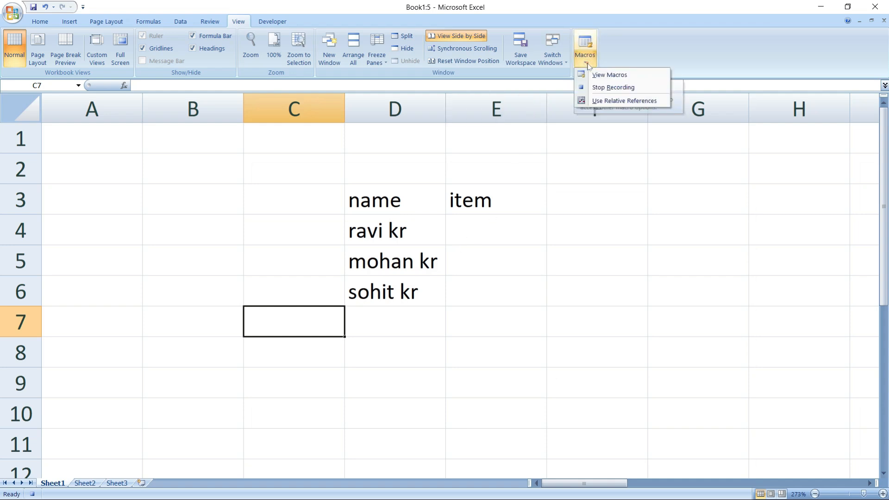
pyautogui.click(610, 88)
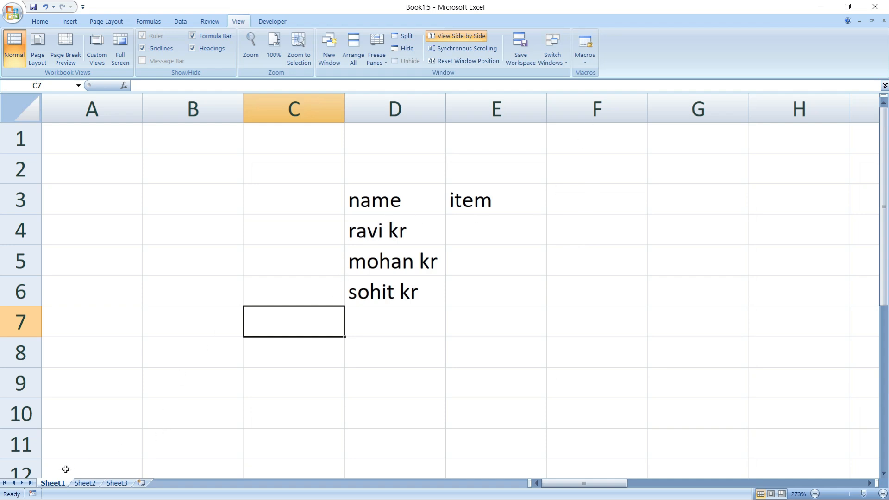
# Step: Open Sheet2 and enlarge its zoom to about 259%
pyautogui.click(84, 484)
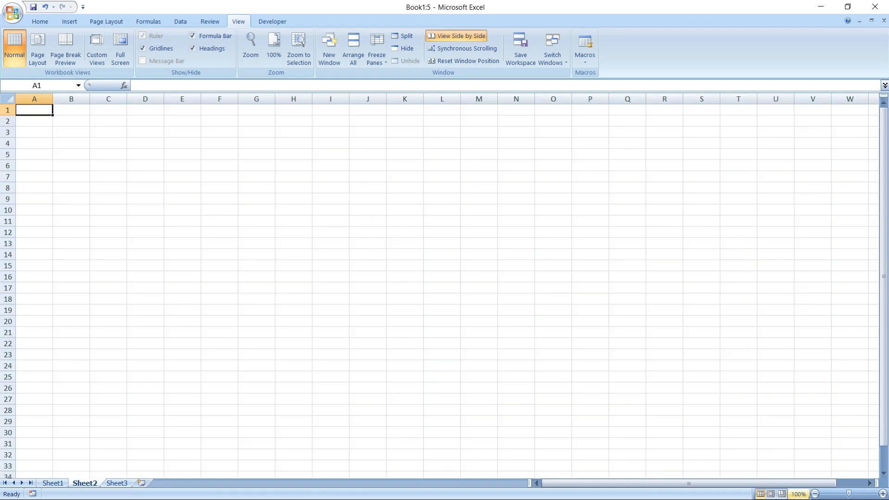
pyautogui.click(816, 494)
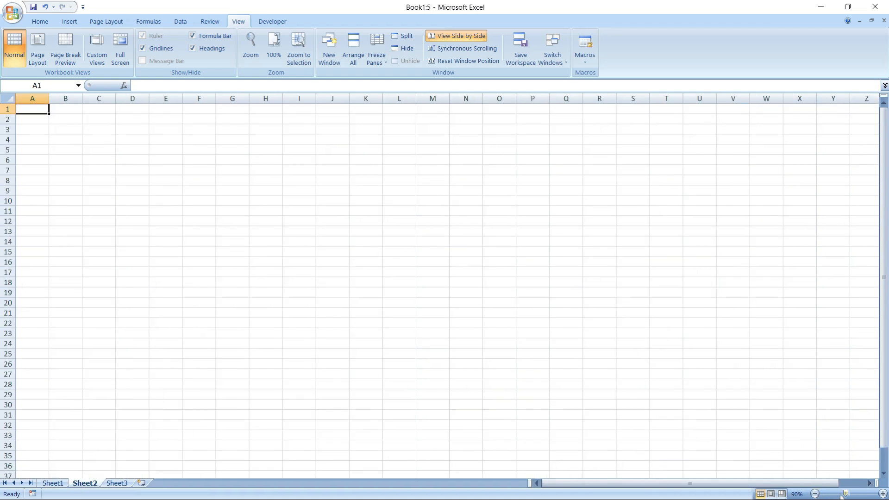
pyautogui.moveTo(846, 494); pyautogui.dragTo(863, 494)
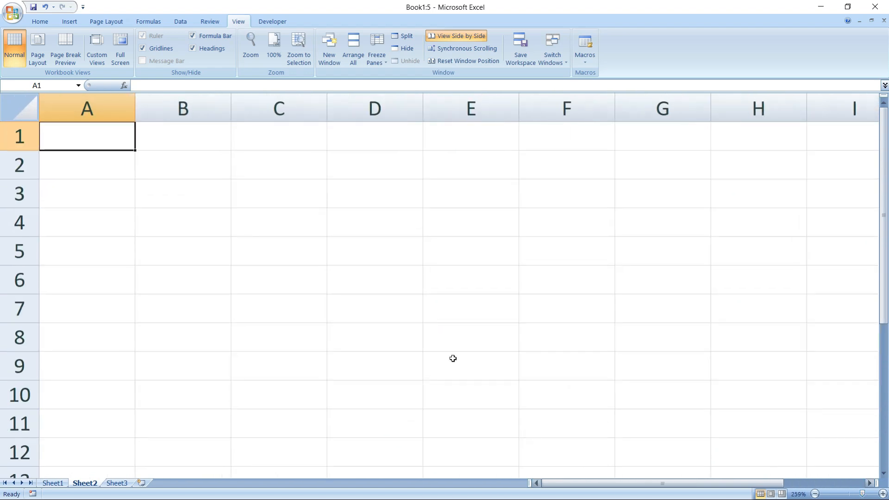
# Step: Select cell C3 on Sheet2 and run Macro1 to insert the recorded entries
pyautogui.click(302, 200)
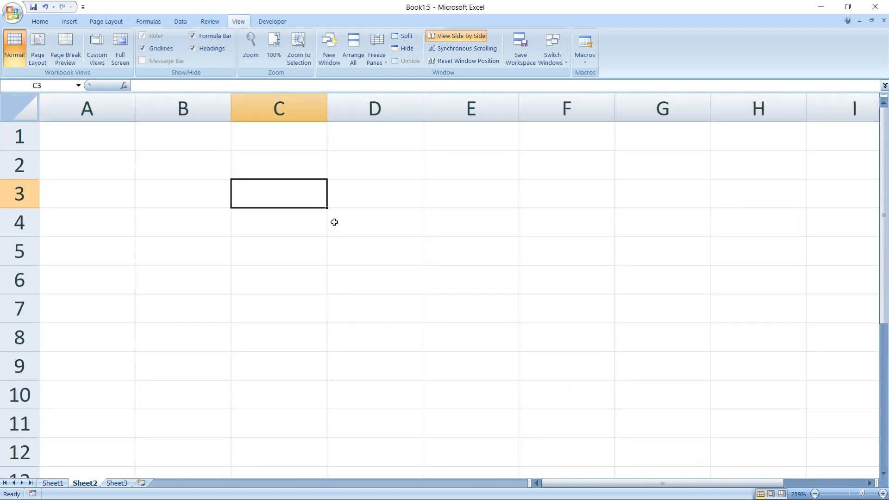
pyautogui.click(587, 65)
pyautogui.click(586, 42)
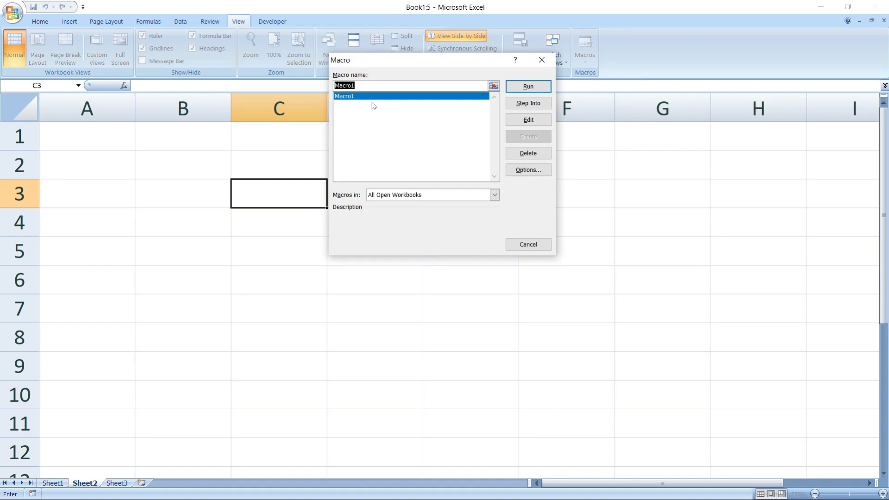
pyautogui.click(527, 87)
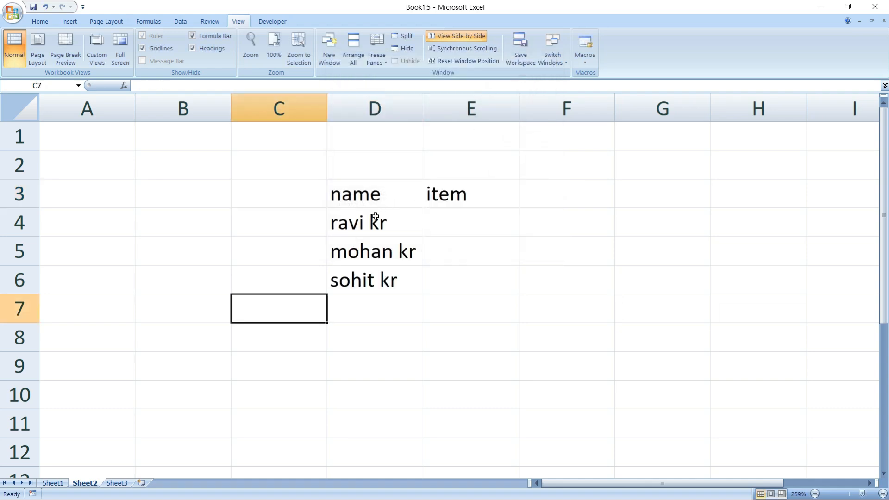
# Step: Open Sheet3, select cell F4 and run Macro1 to insert the recorded entries
pyautogui.click(121, 483)
pyautogui.click(208, 145)
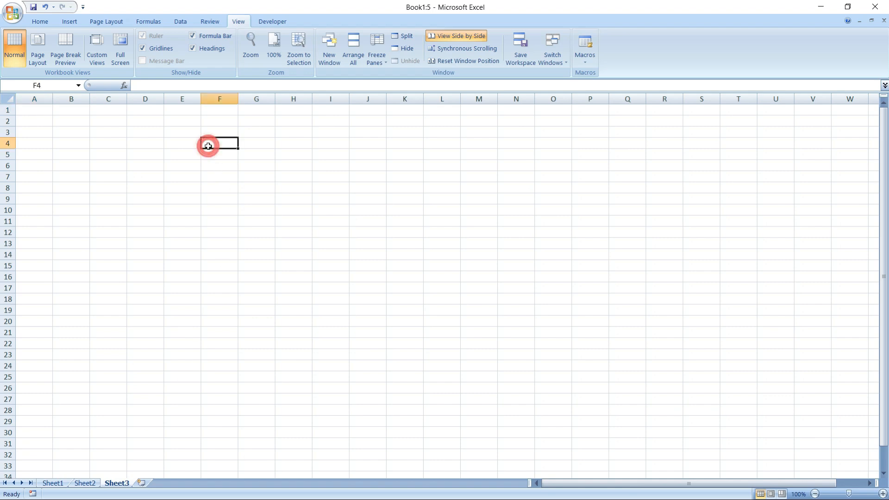
pyautogui.click(586, 51)
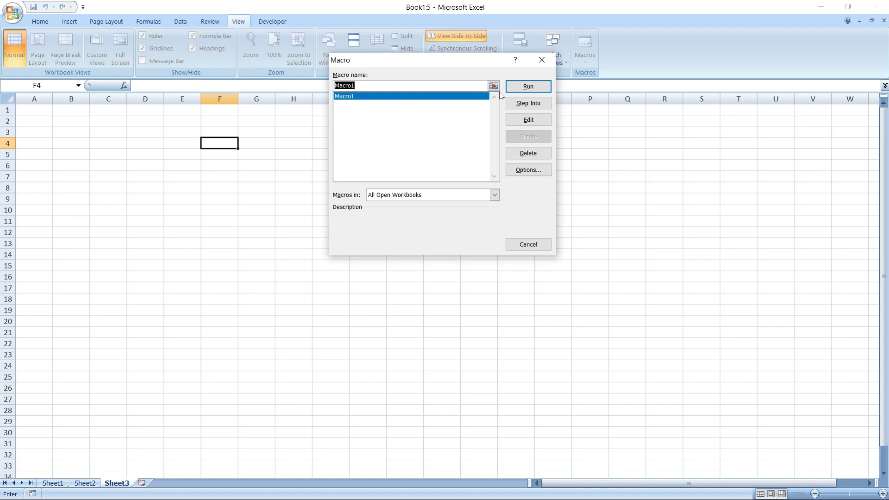
pyautogui.click(521, 89)
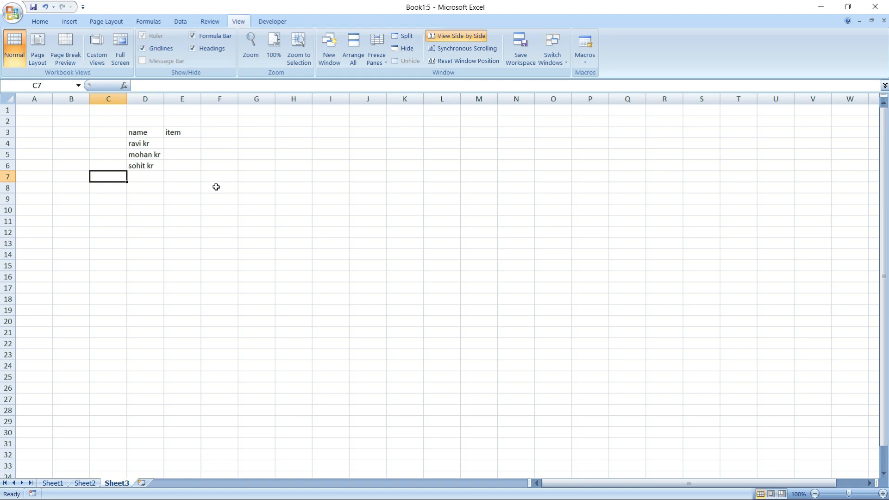
# Step: Delete Macro1 from the workbook's macro list and confirm the deletion
pyautogui.click(590, 47)
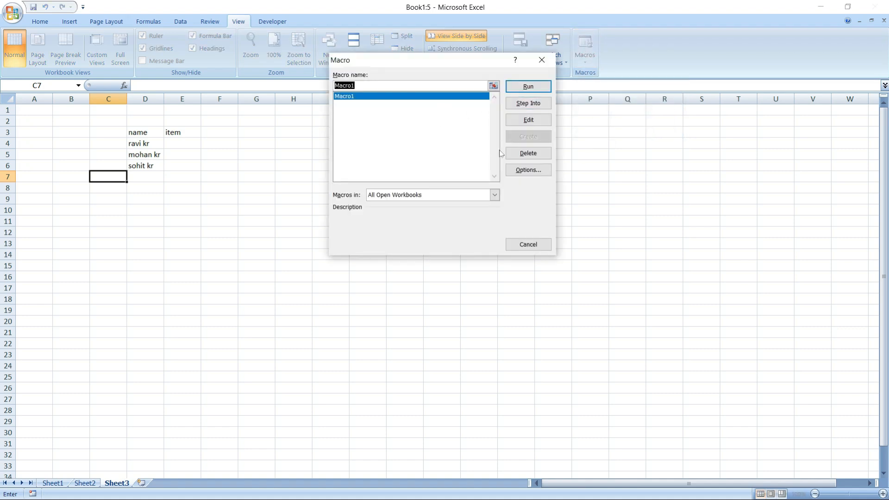
pyautogui.click(525, 156)
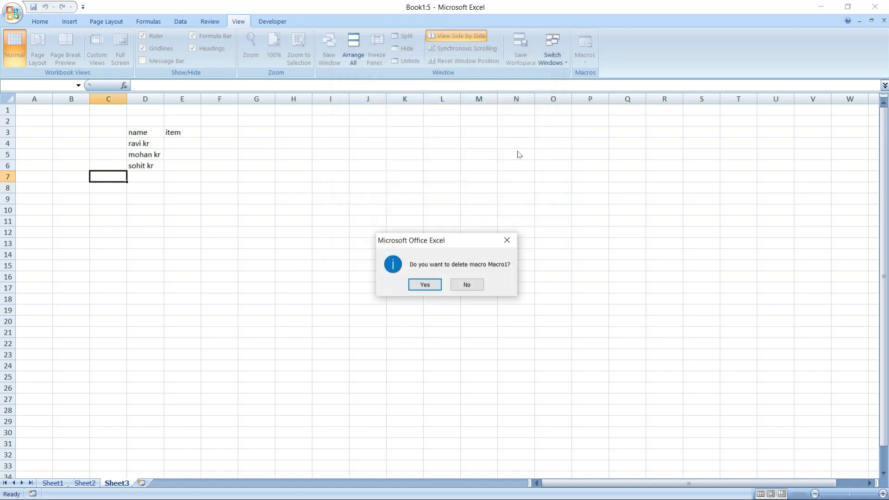
pyautogui.click(426, 285)
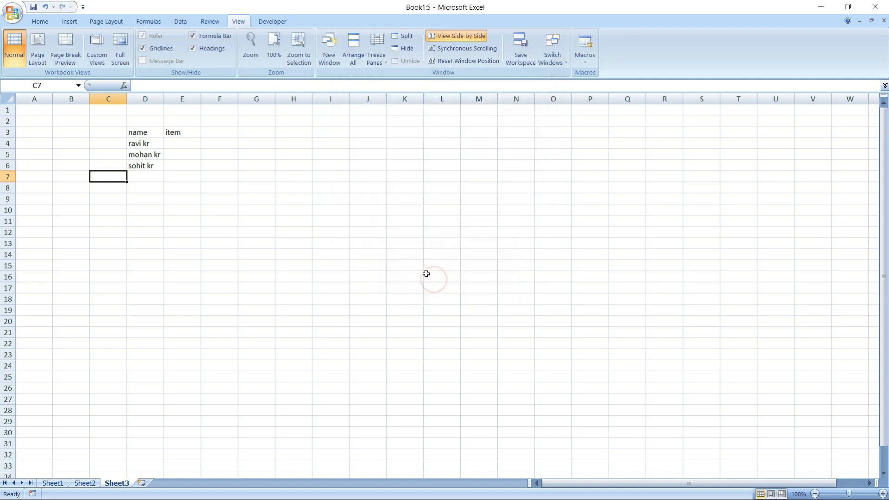
# Step: Select cell H4, review the macro list and display the available macro commands
pyautogui.click(292, 147)
pyautogui.click(585, 44)
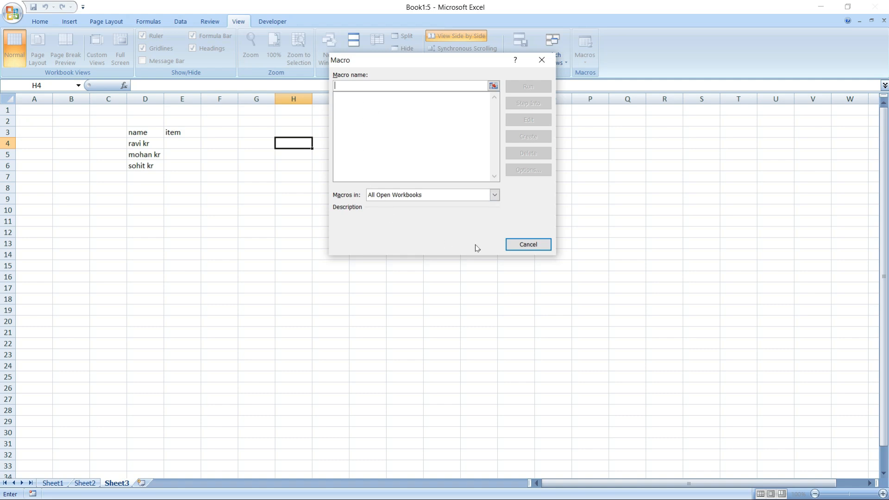
pyautogui.click(542, 61)
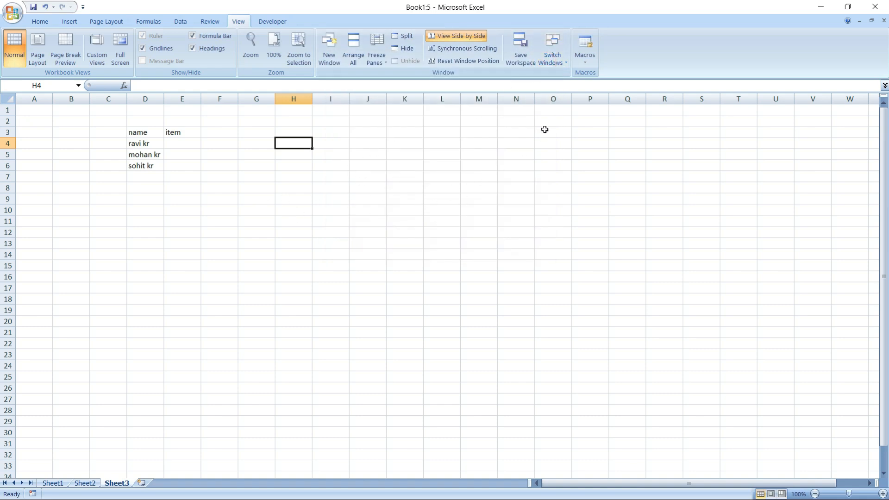
pyautogui.click(588, 64)
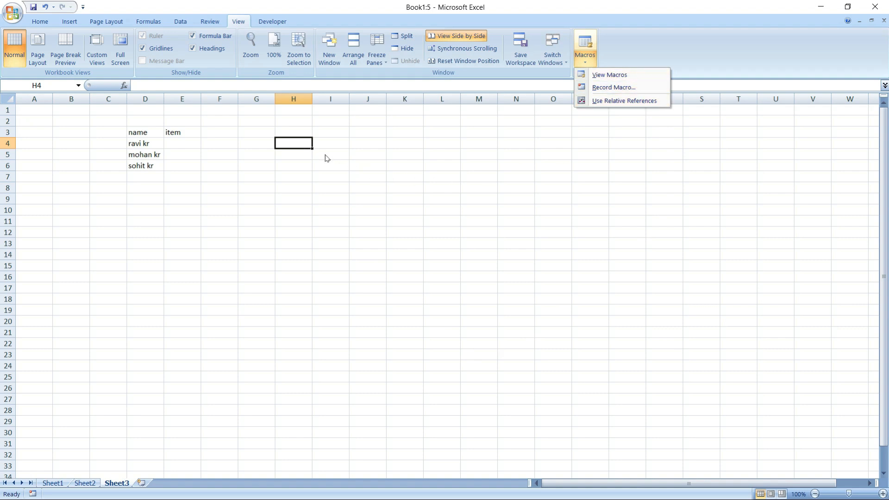
# Step: Clear the contents of cells D2 to E6 on Sheet3
pyautogui.click(131, 125)
pyautogui.moveTo(132, 125); pyautogui.dragTo(173, 171)
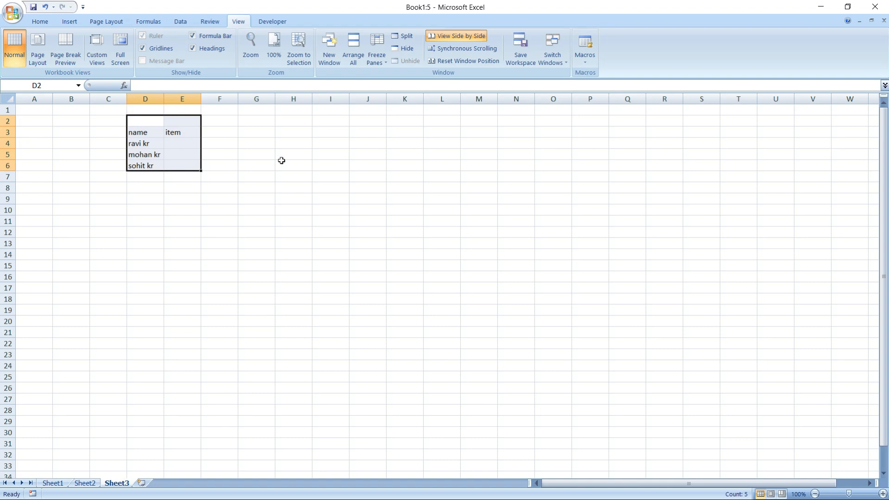
pyautogui.press('Delete')
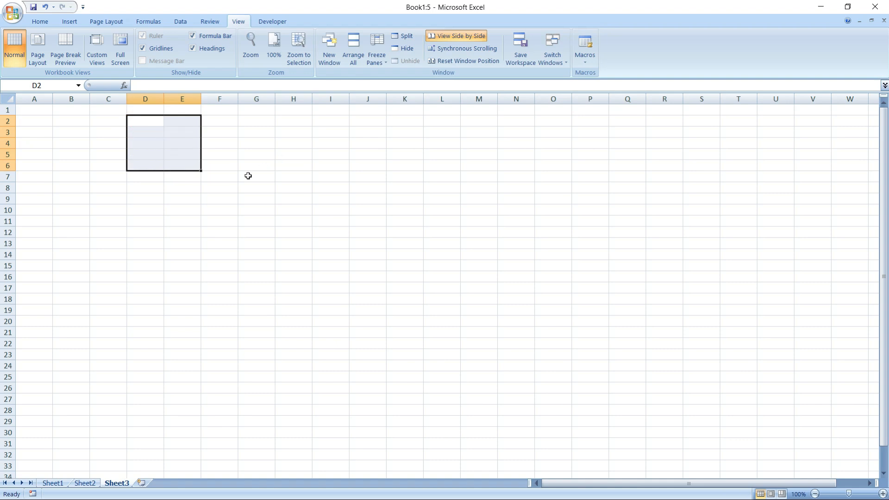
# Step: Open Sheet2 and clear the contents of cells D2 to E6
pyautogui.click(86, 484)
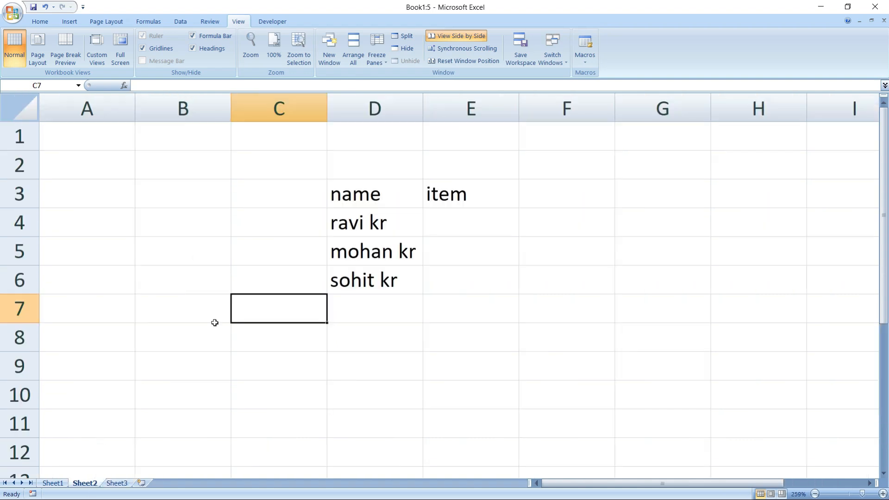
pyautogui.moveTo(340, 177); pyautogui.dragTo(444, 277)
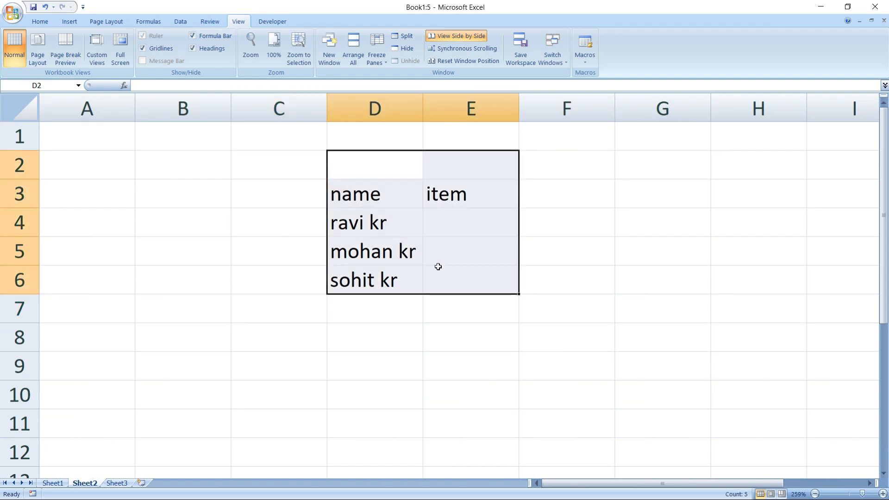
pyautogui.press('Delete')
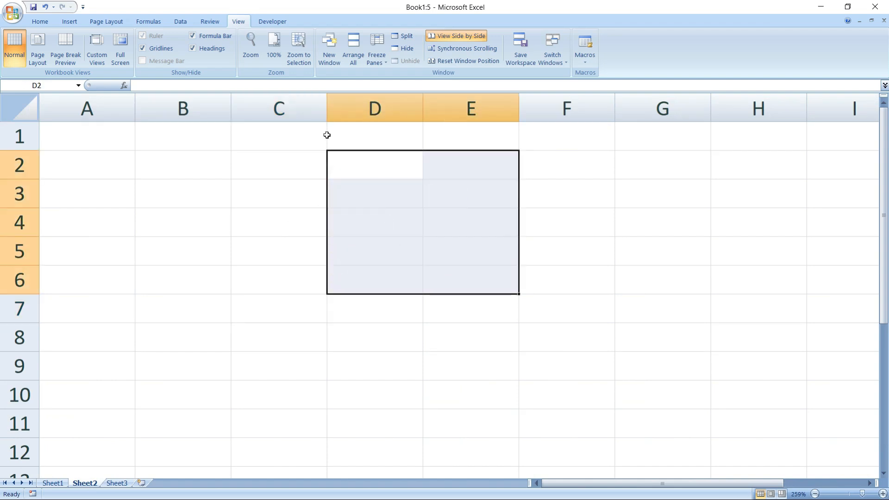